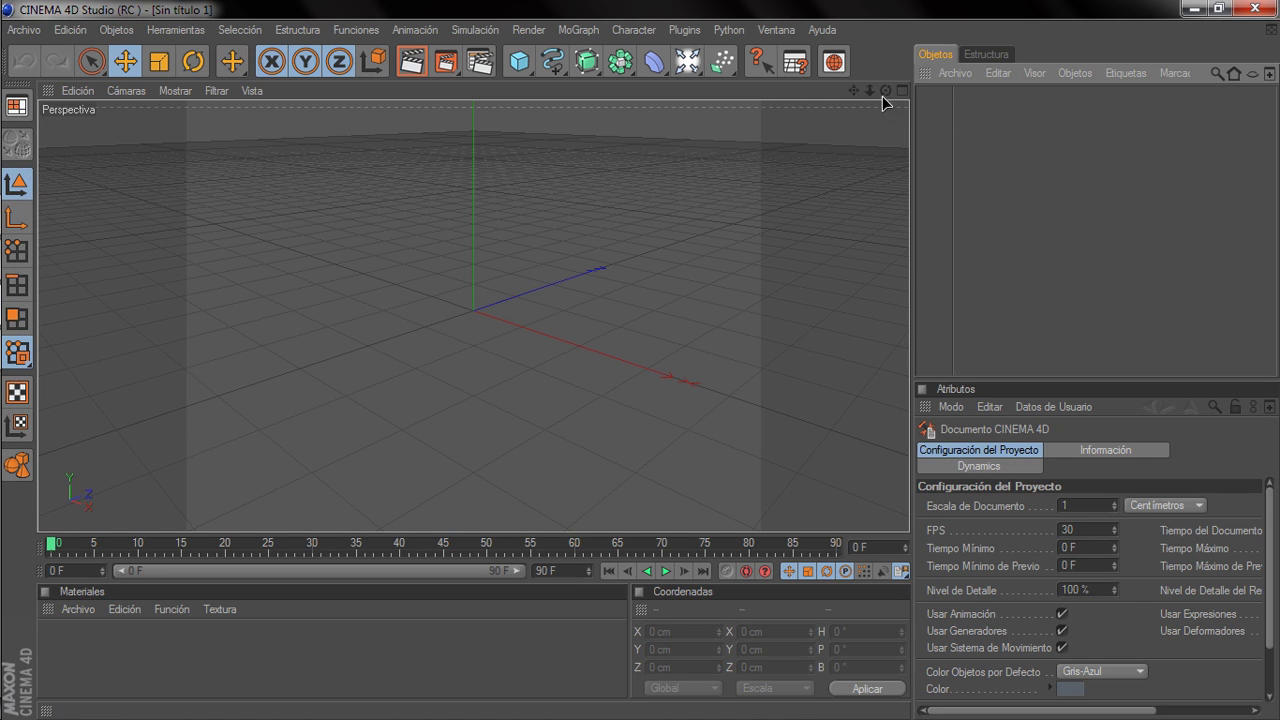
# Change the render output size from 320 × 240 to 1280 × 720 pixels (HDTV 16:9).
pyautogui.click(479, 64)
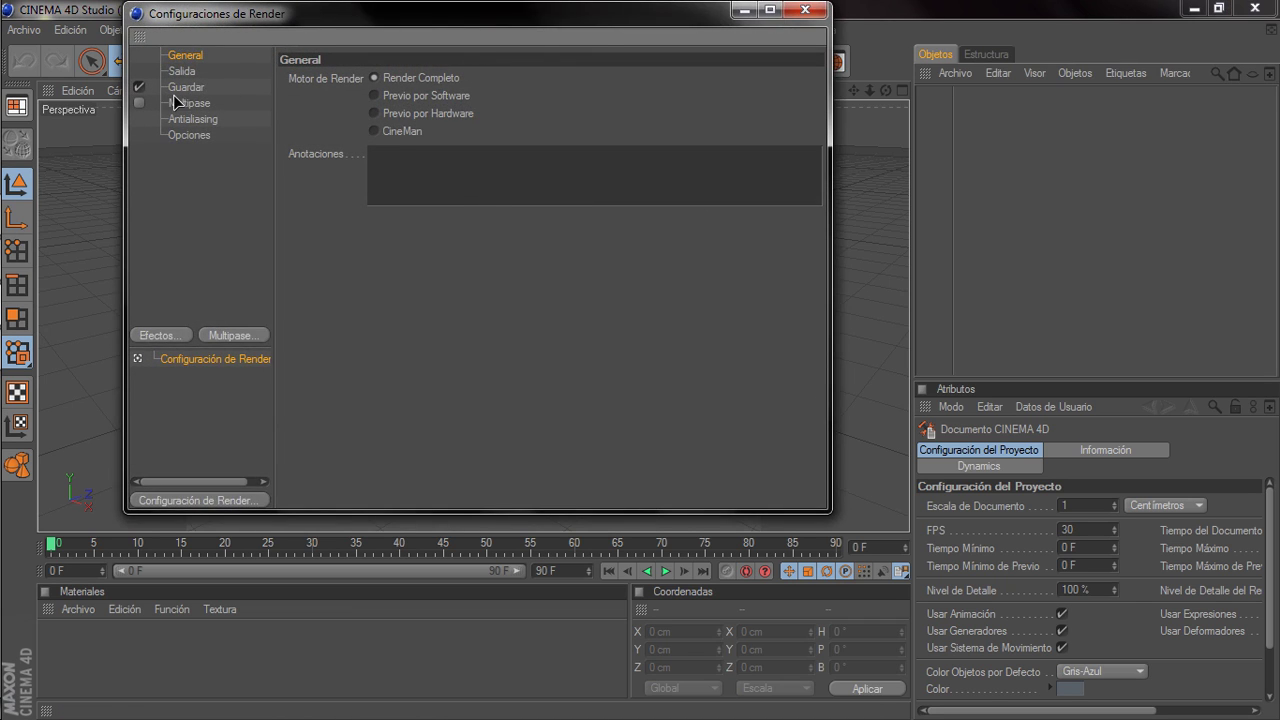
pyautogui.moveTo(284, 14); pyautogui.dragTo(426, 89)
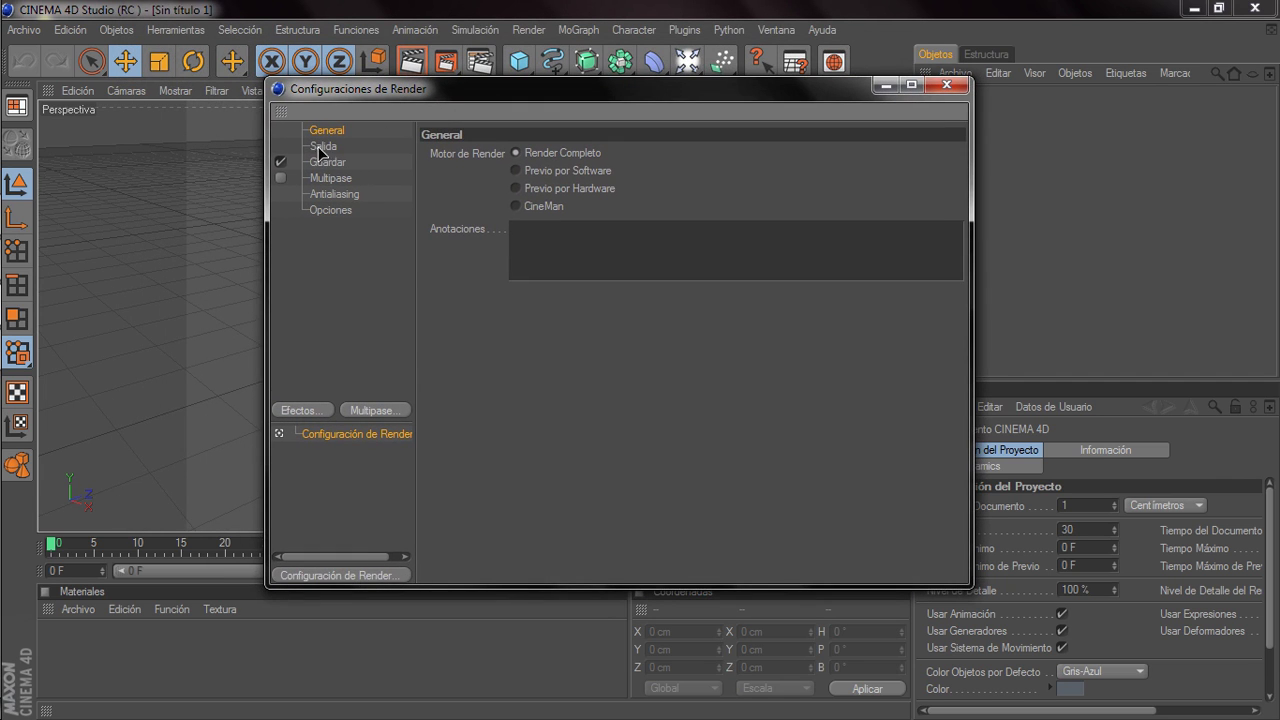
pyautogui.click(331, 149)
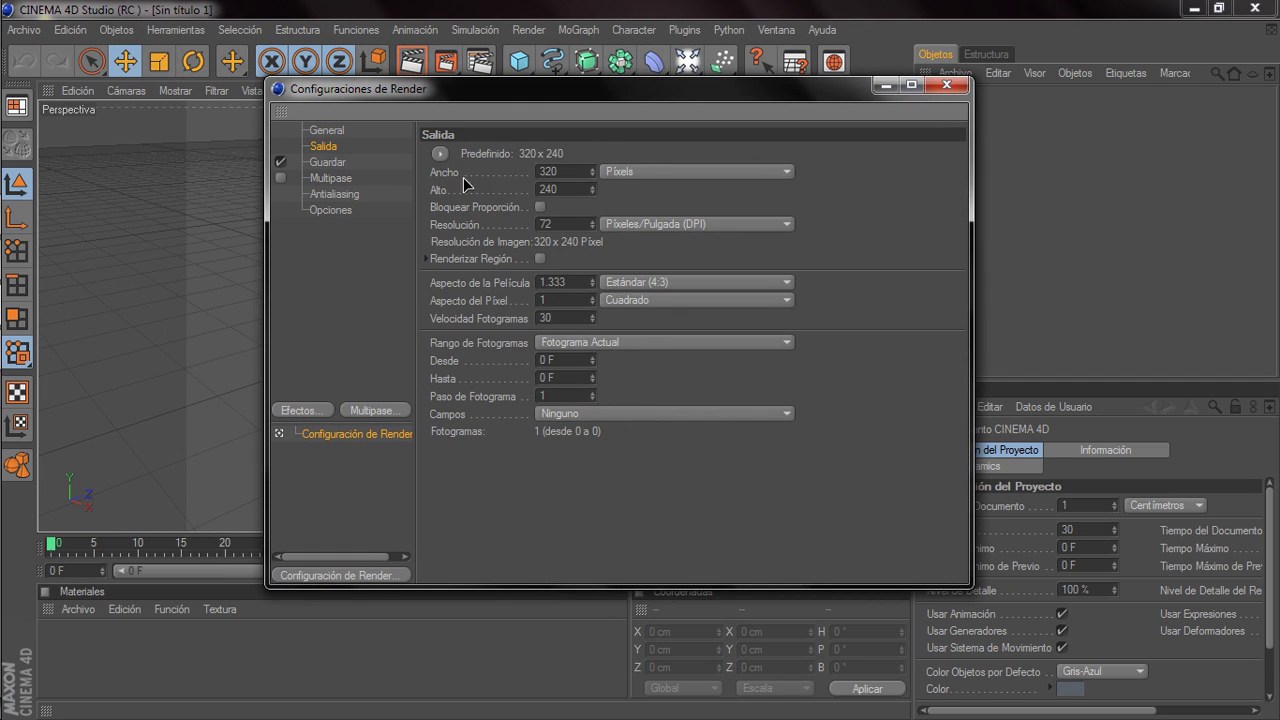
pyautogui.moveTo(576, 174); pyautogui.dragTo(409, 174)
pyautogui.write('0')
pyautogui.click(570, 189)
pyautogui.moveTo(570, 189); pyautogui.dragTo(521, 191)
pyautogui.write('720')
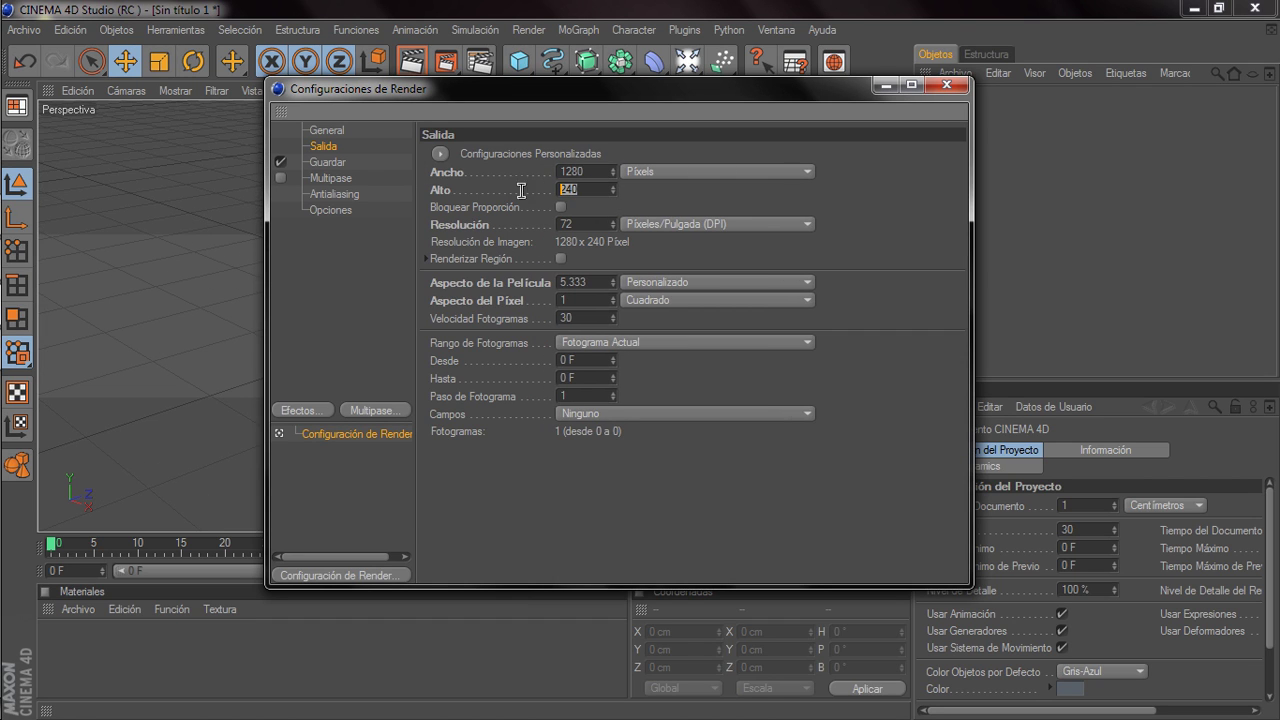
pyautogui.click(662, 180)
pyautogui.click(662, 180)
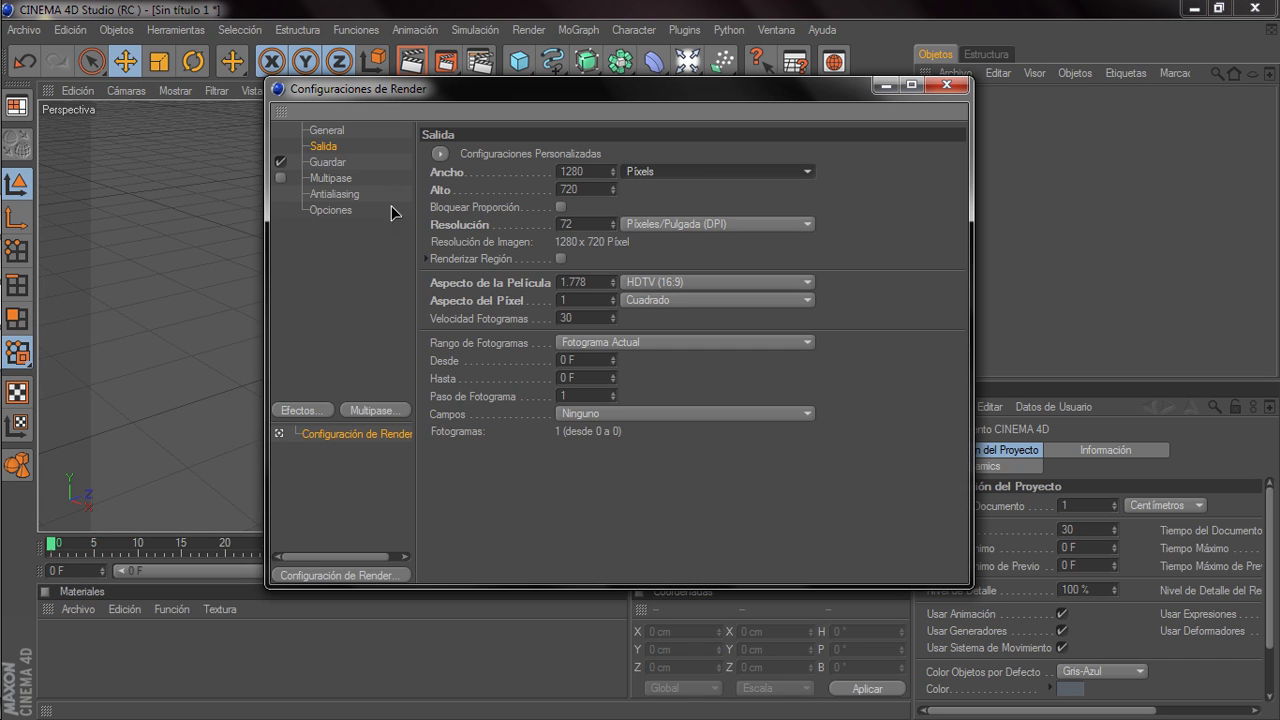
pyautogui.moveTo(548, 90); pyautogui.dragTo(541, 248)
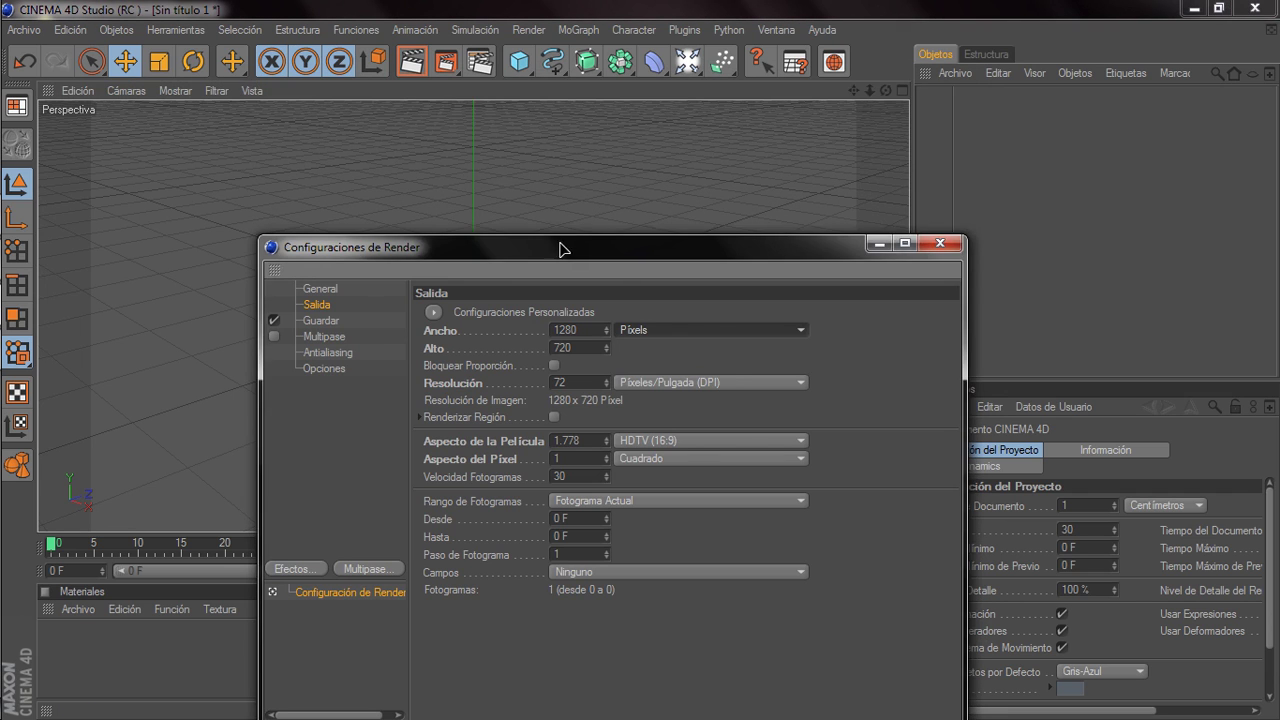
pyautogui.moveTo(565, 248); pyautogui.dragTo(527, 80)
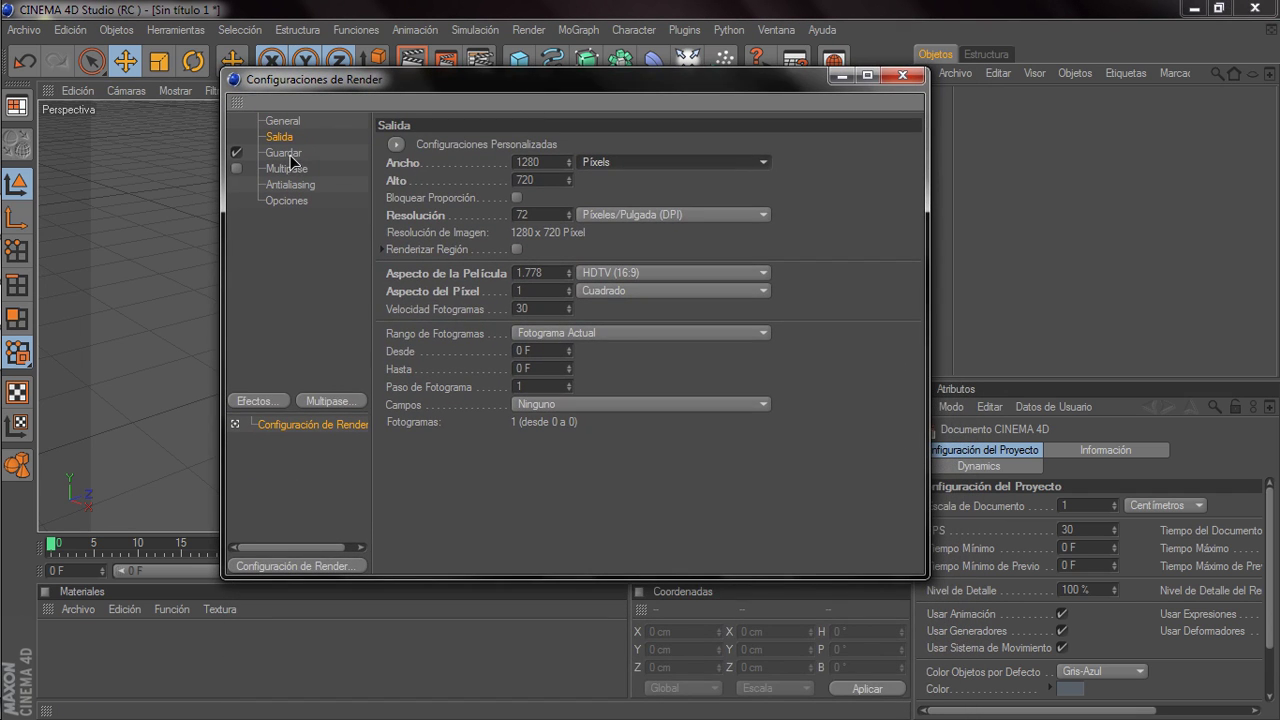
# Set the render save path to MRFRIKIPAINT on the Desktop.
pyautogui.click(284, 153)
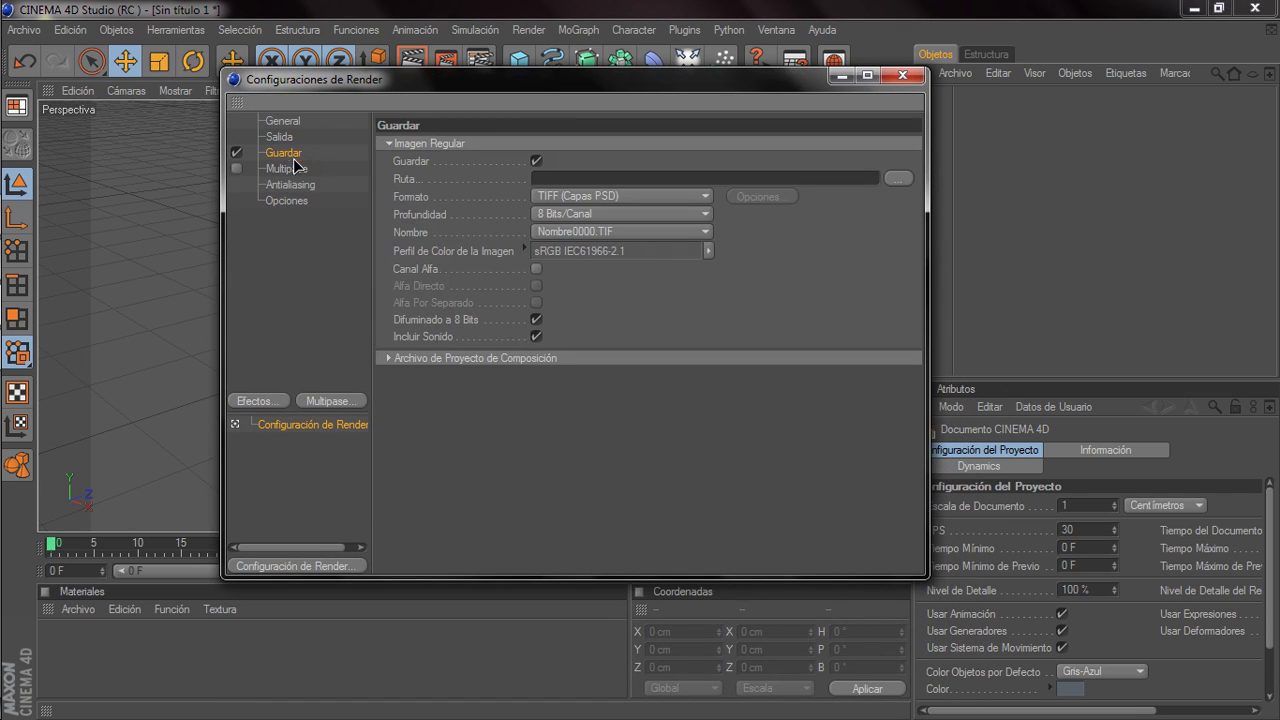
pyautogui.click(899, 178)
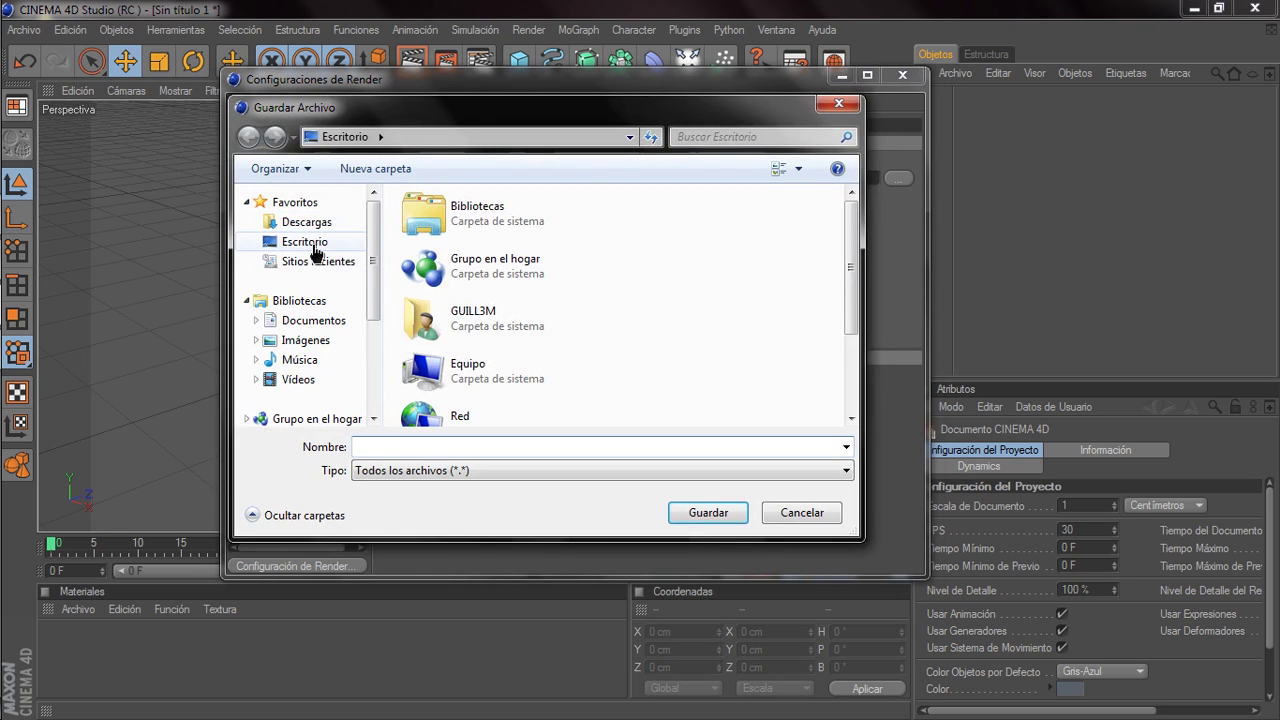
pyautogui.click(312, 245)
pyautogui.click(407, 444)
pyautogui.write('MRFRIKIPAINT')
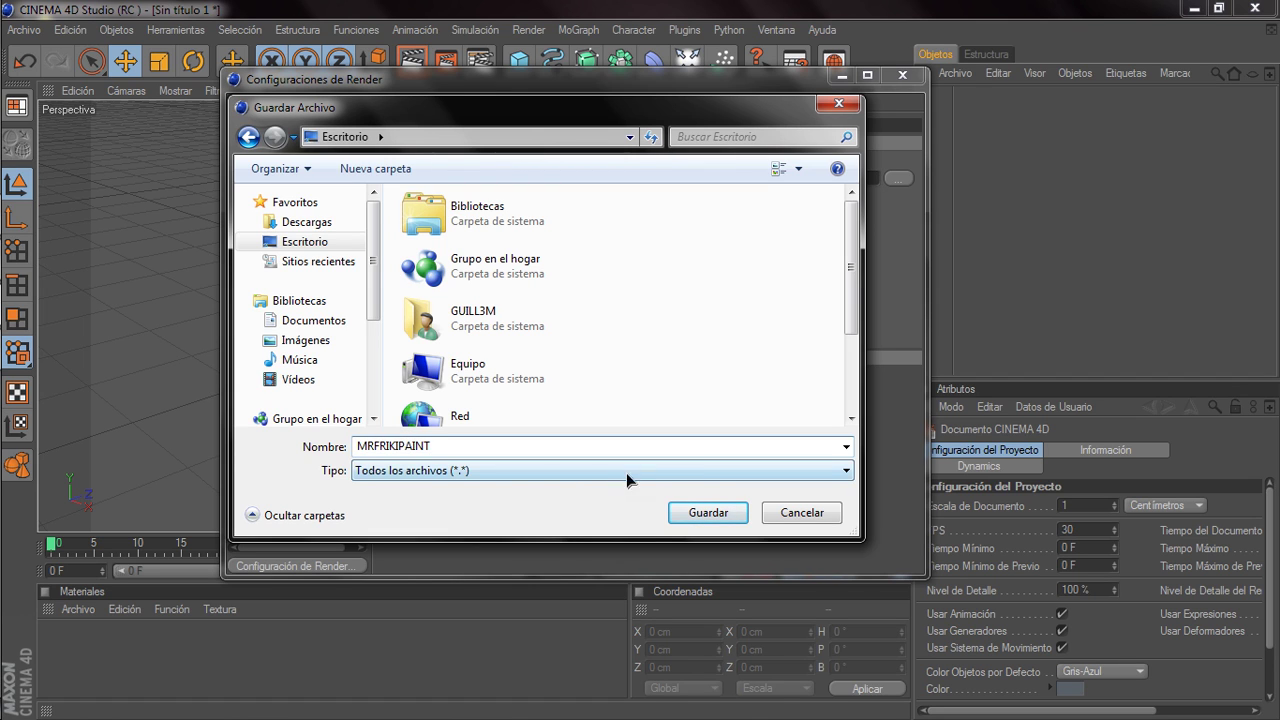
pyautogui.click(686, 510)
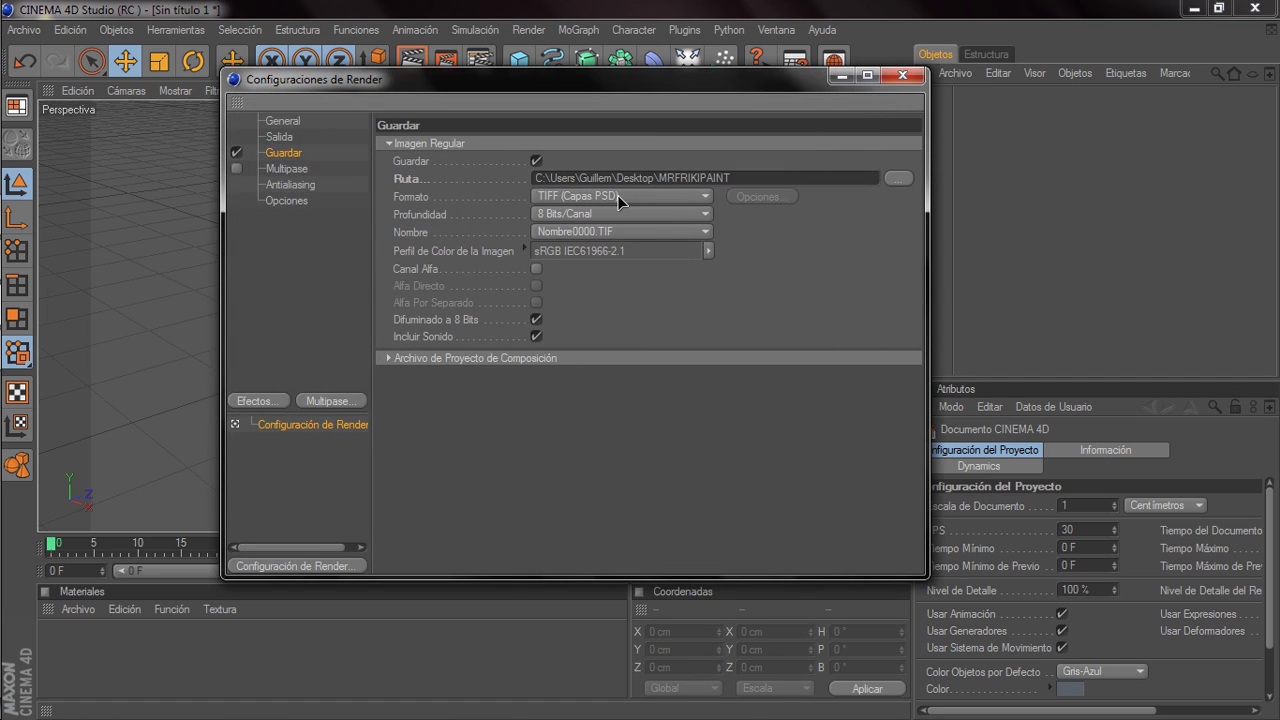
# Save renders as PNG with an alpha channel, then close Render Settings.
pyautogui.click(618, 198)
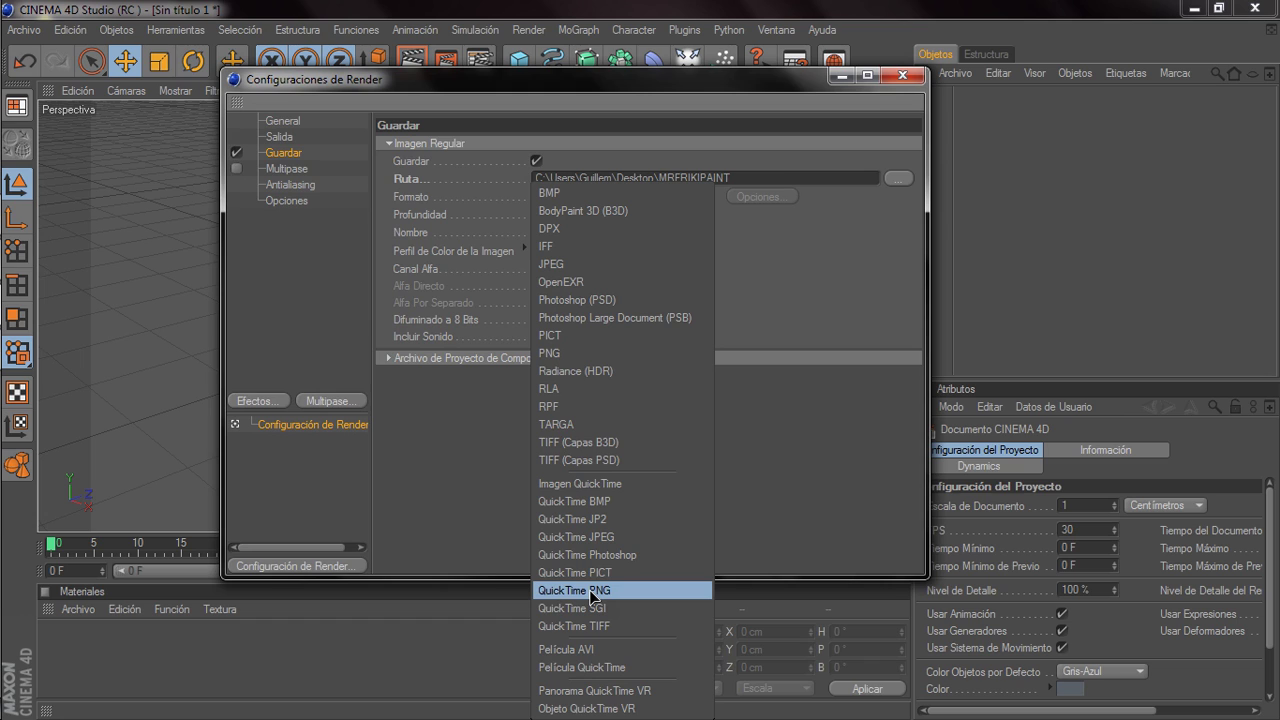
pyautogui.click(571, 356)
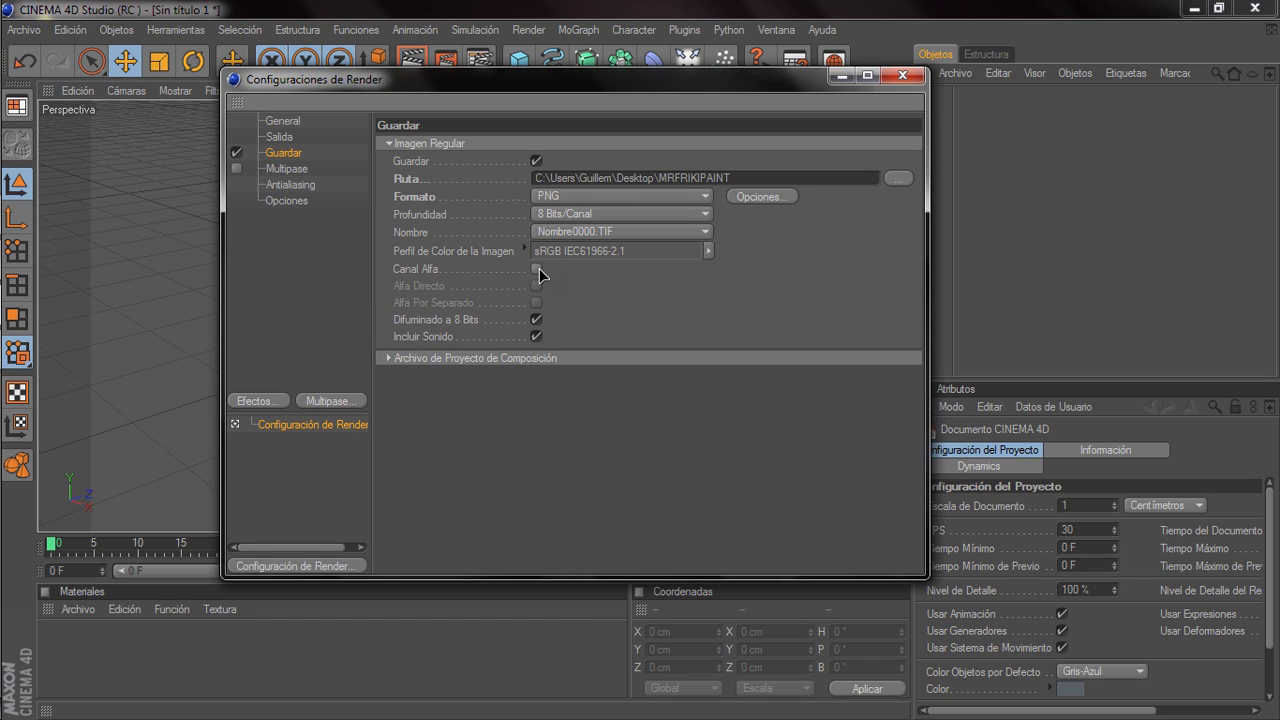
pyautogui.click(536, 269)
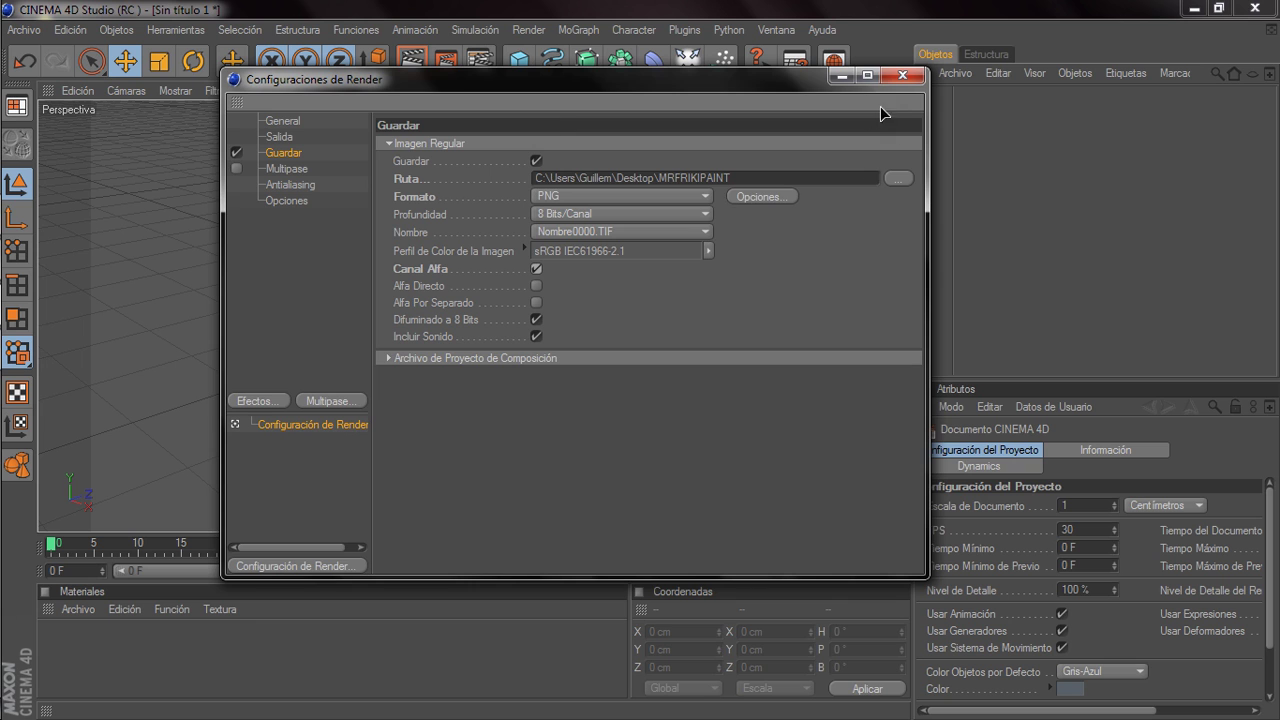
pyautogui.click(903, 75)
# Add a MoGraph Objeto Texto reading 'Texto', 200 cm tall with 20 cm depth.
pyautogui.moveTo(886, 91); pyautogui.dragTo(870, 92)
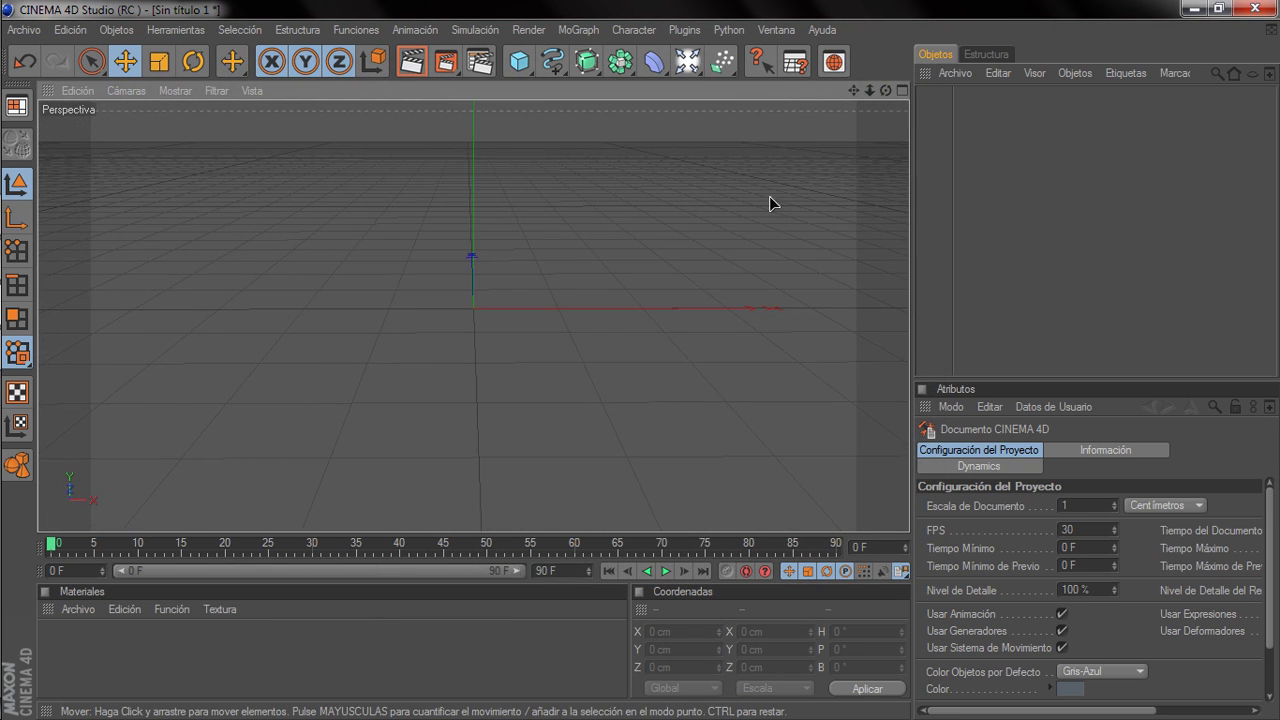
pyautogui.scroll(-2, 708, 197)
pyautogui.scroll(-2, 708, 197)
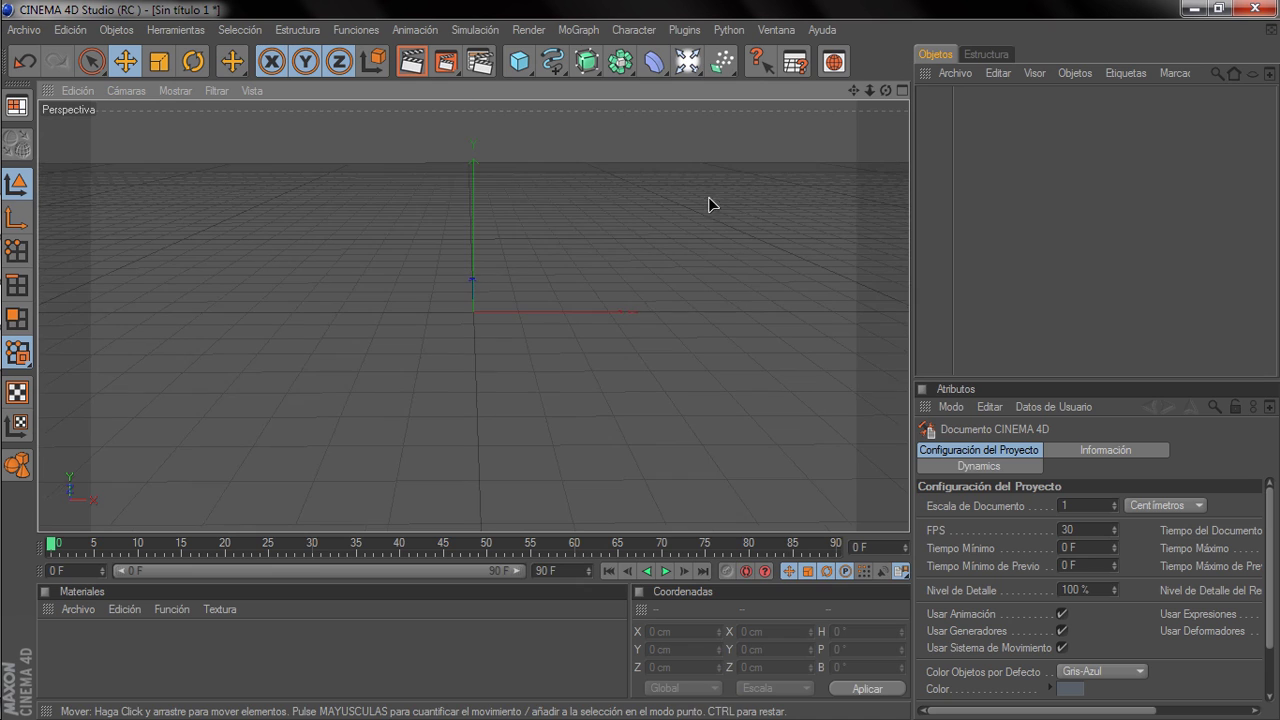
pyautogui.click(582, 30)
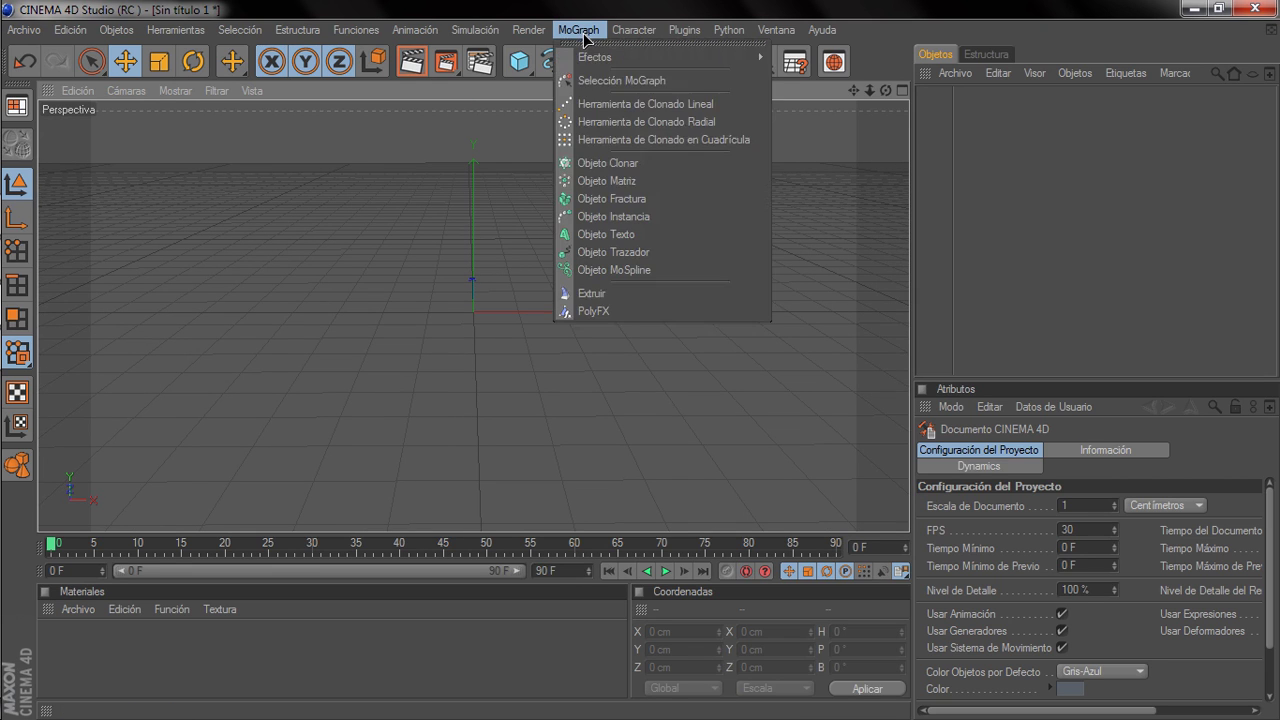
pyautogui.click(618, 236)
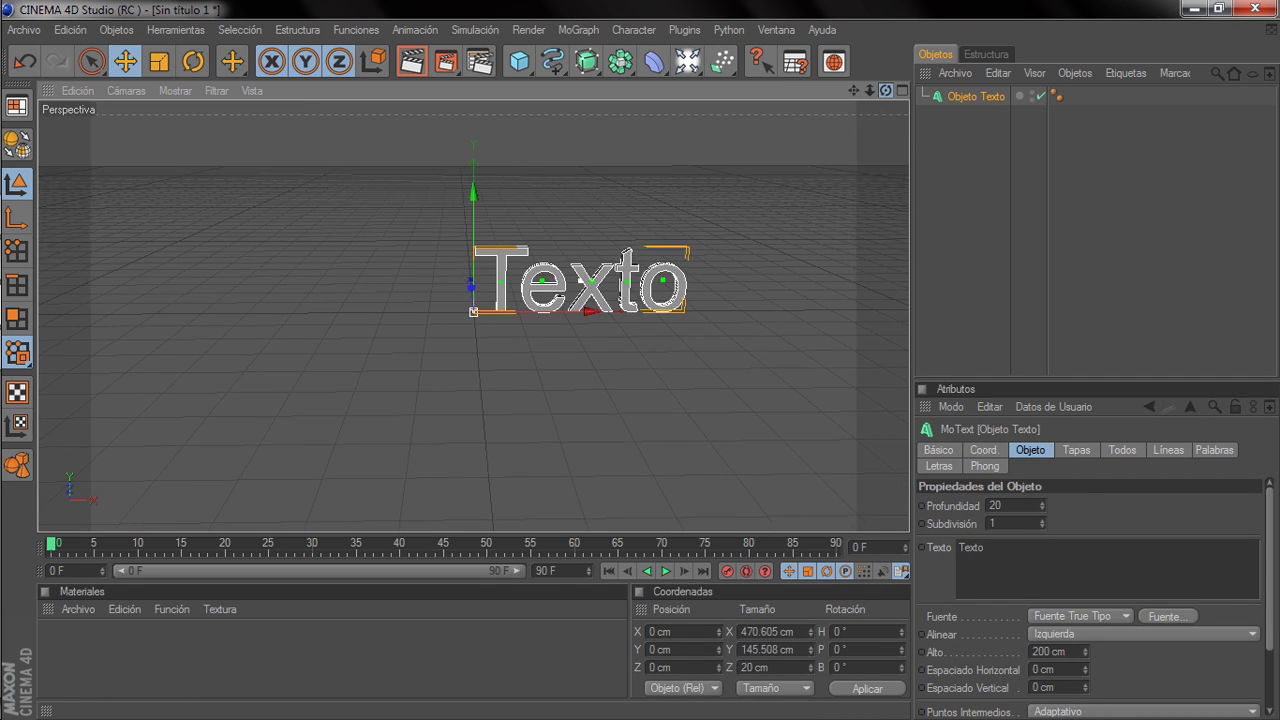
pyautogui.scroll(3, 802, 151)
pyautogui.scroll(-2, 801, 151)
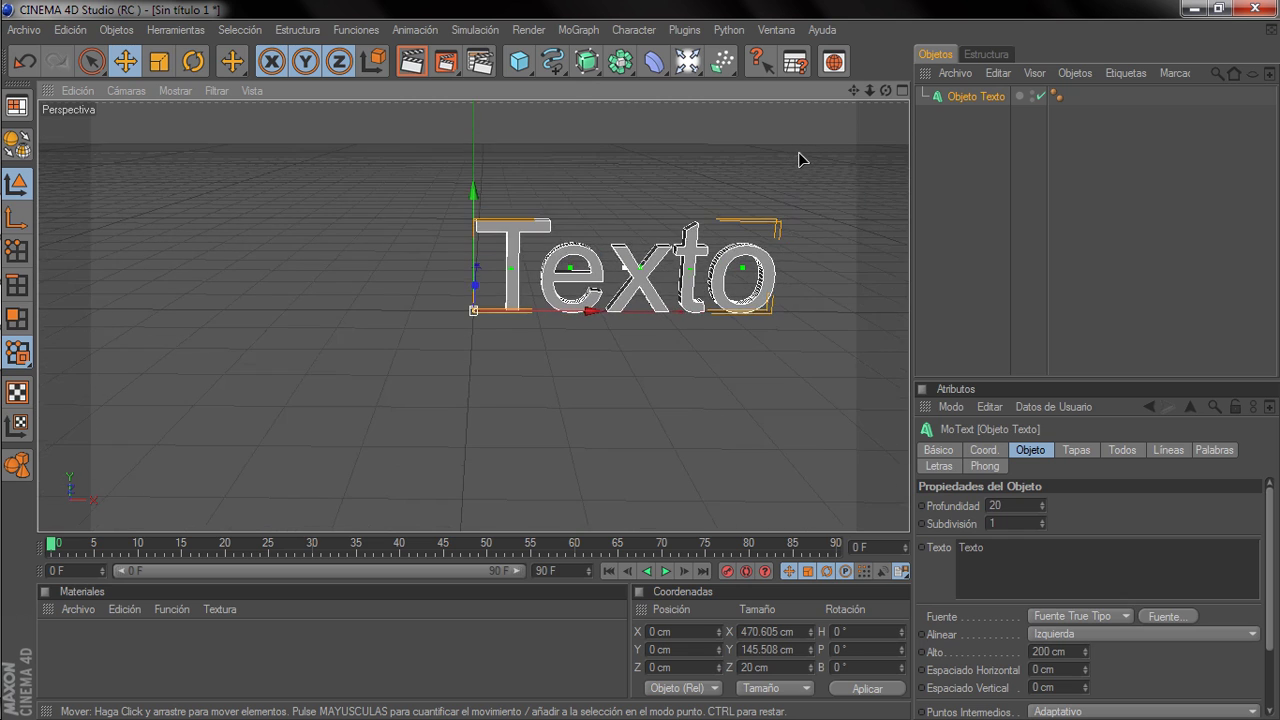
pyautogui.scroll(-1, 798, 152)
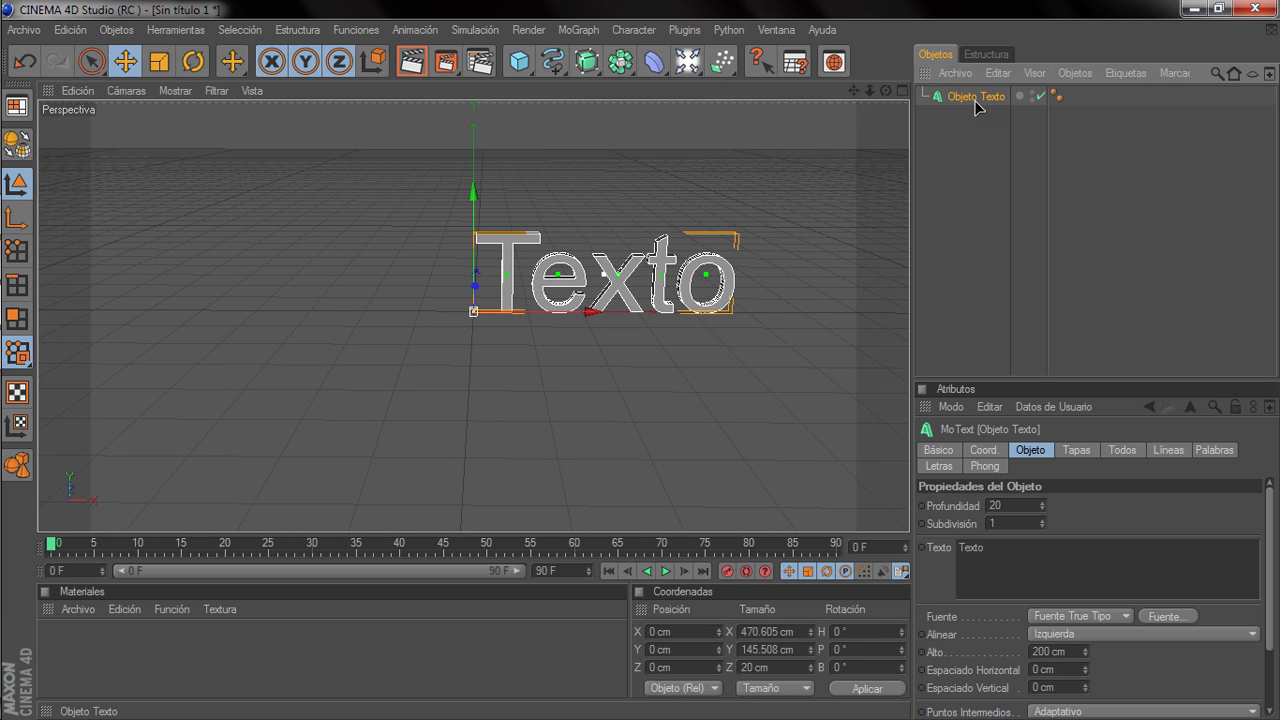
# Change the text to 'mrfrikipaint' and set its alignment to Centro.
pyautogui.click(992, 552)
pyautogui.moveTo(990, 551); pyautogui.dragTo(939, 549)
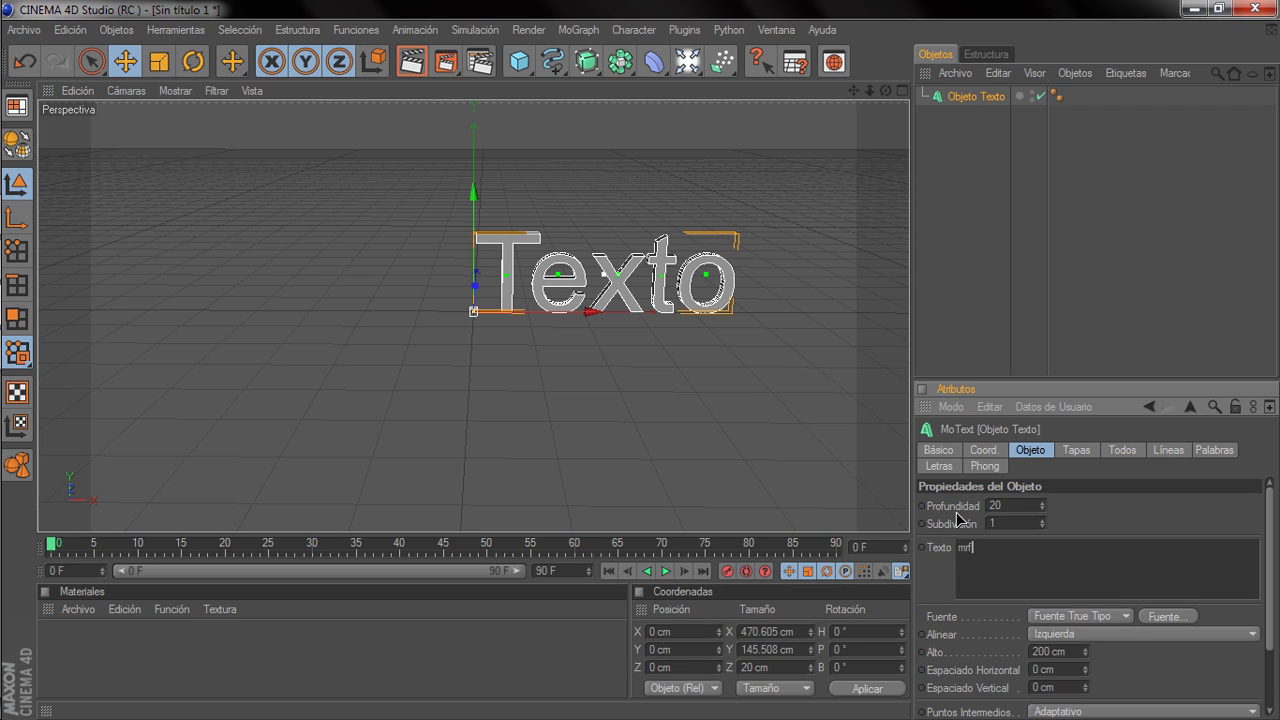
pyautogui.write('aint')
pyautogui.click(963, 533)
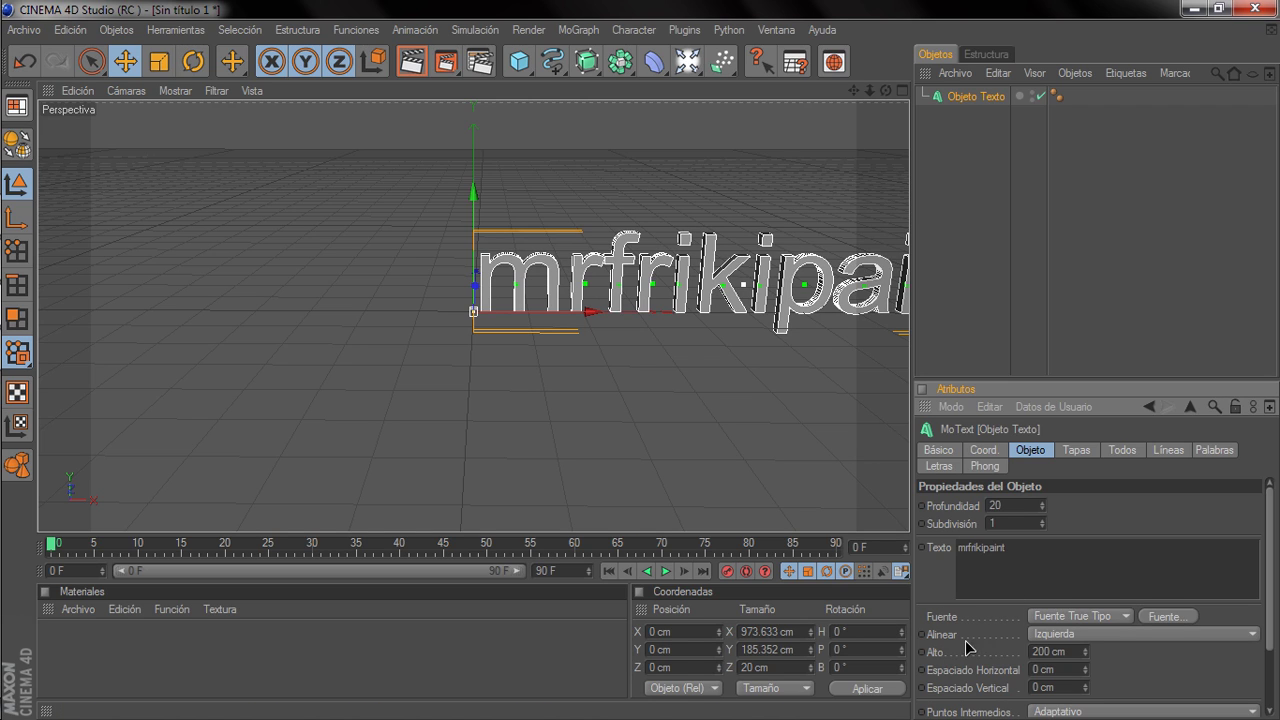
pyautogui.click(1065, 640)
pyautogui.click(1064, 669)
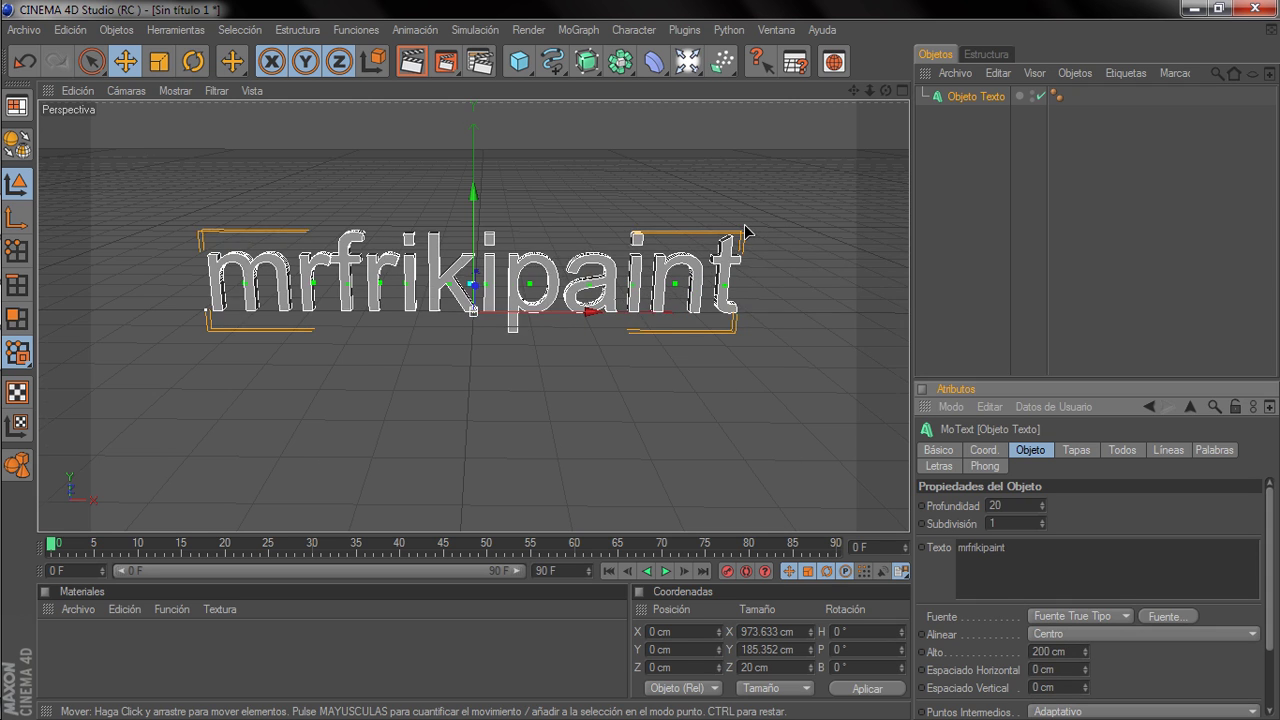
pyautogui.scroll(3, 745, 232)
pyautogui.scroll(-1, 745, 232)
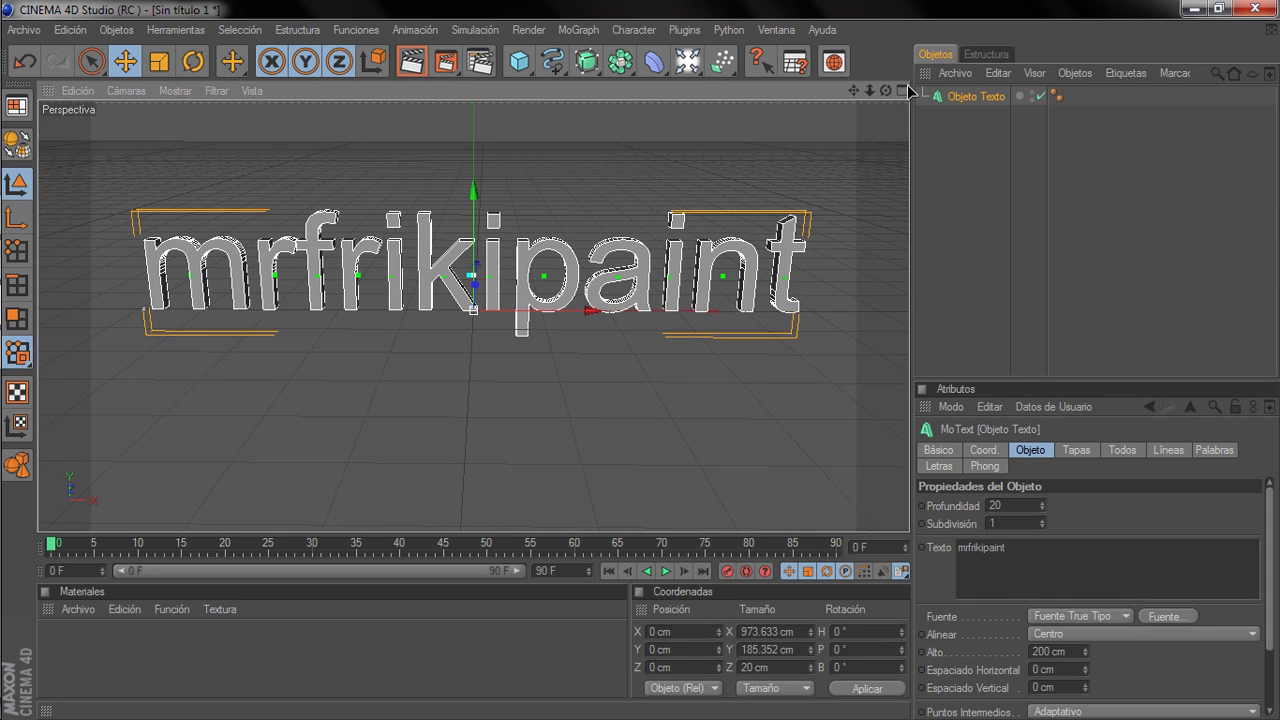
# Set the text's extrusion depth (Profundidad) to 90 cm.
pyautogui.moveTo(886, 90); pyautogui.dragTo(497, 228)
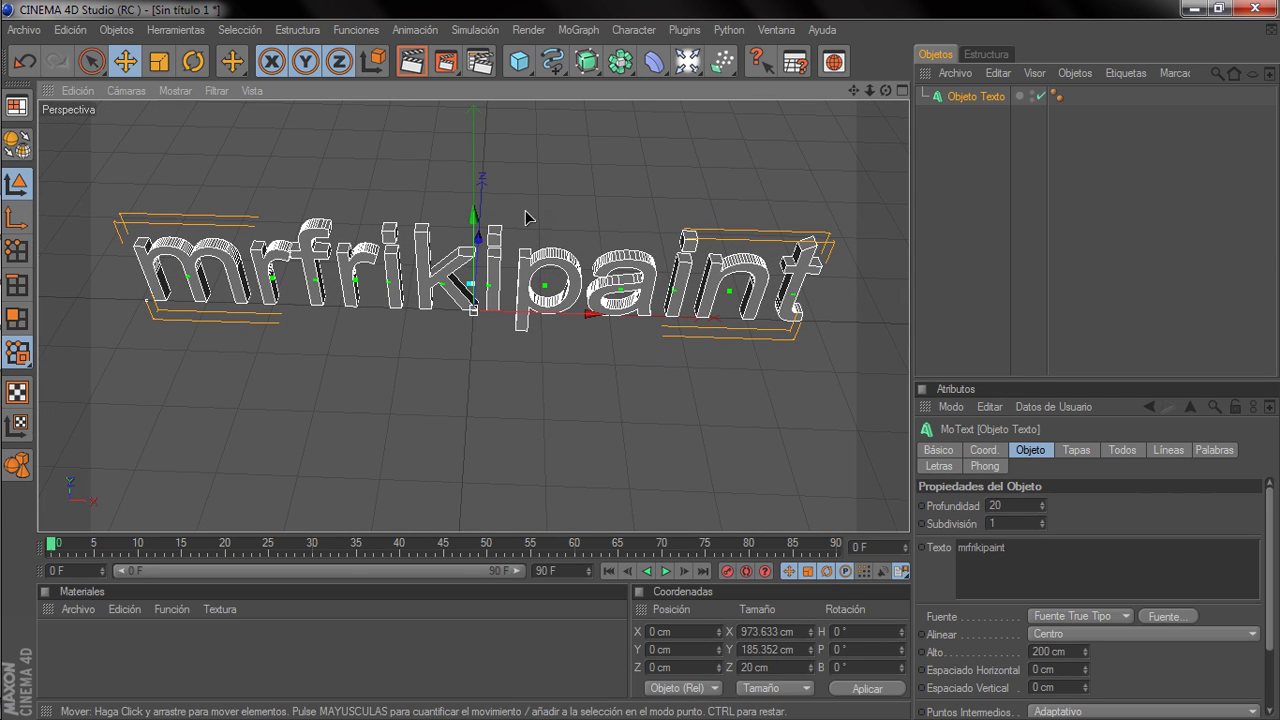
pyautogui.moveTo(886, 90); pyautogui.dragTo(970, 325)
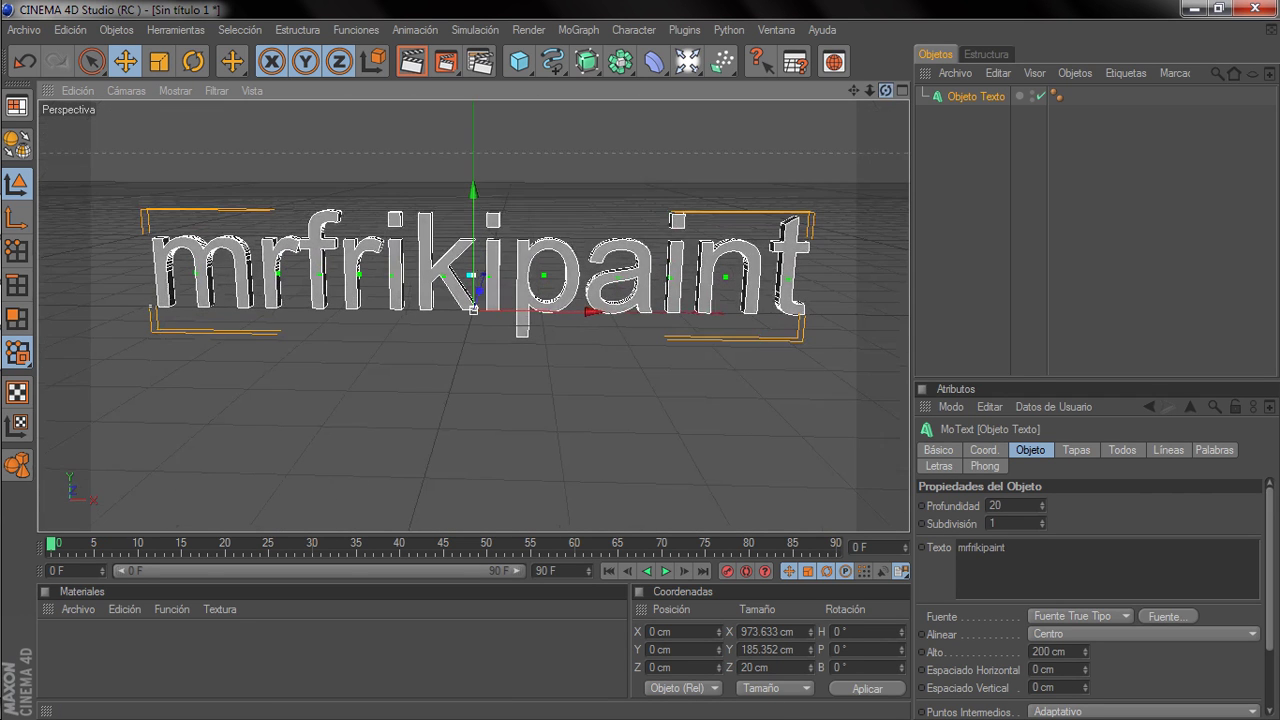
pyautogui.click(999, 505)
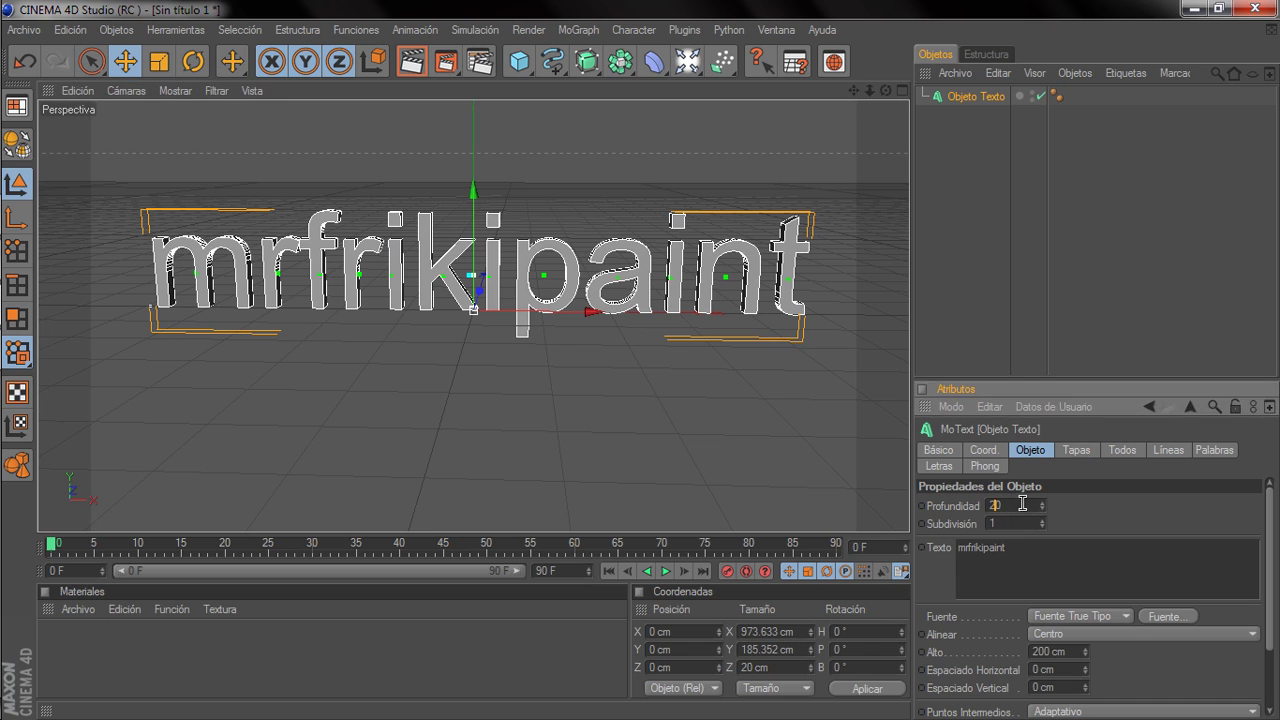
pyautogui.write('90')
pyautogui.press('Return')
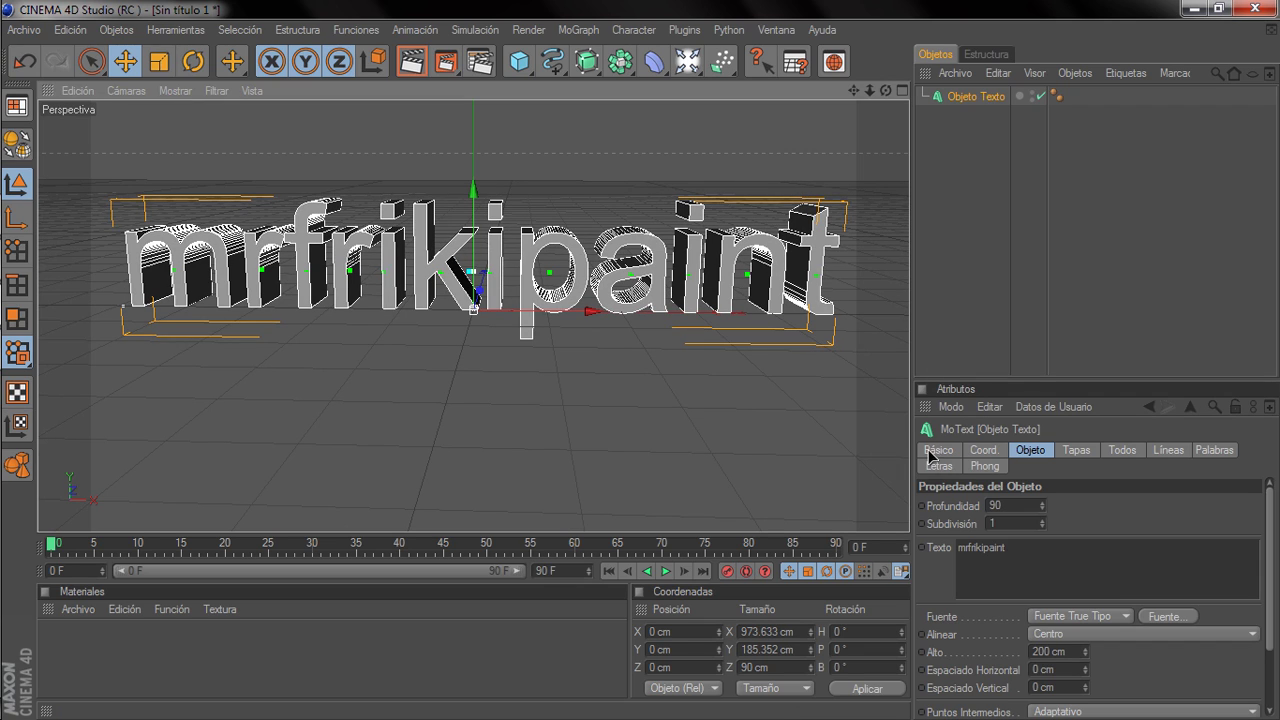
# Open the font chooser and scroll the font list toward BEBAS.
pyautogui.click(1176, 618)
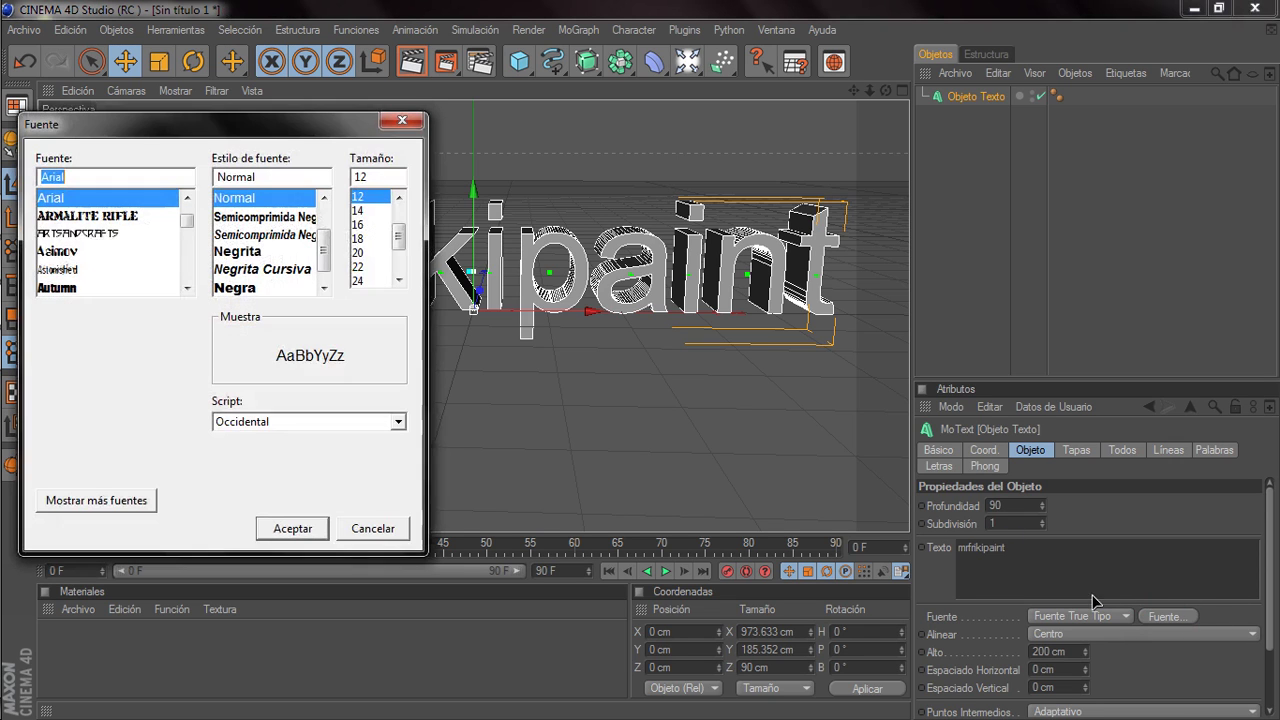
pyautogui.scroll(-2, 128, 242)
pyautogui.scroll(-2, 128, 242)
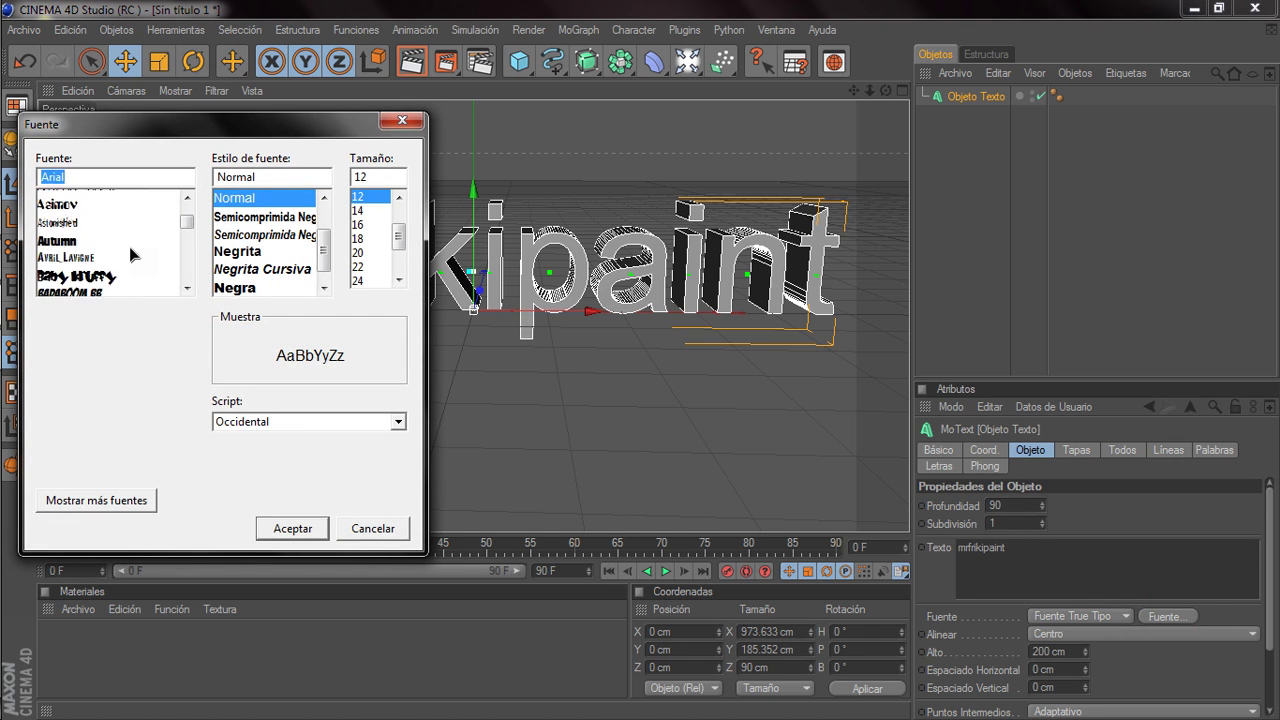
pyautogui.scroll(-2, 128, 242)
pyautogui.moveTo(154, 136); pyautogui.dragTo(546, 164)
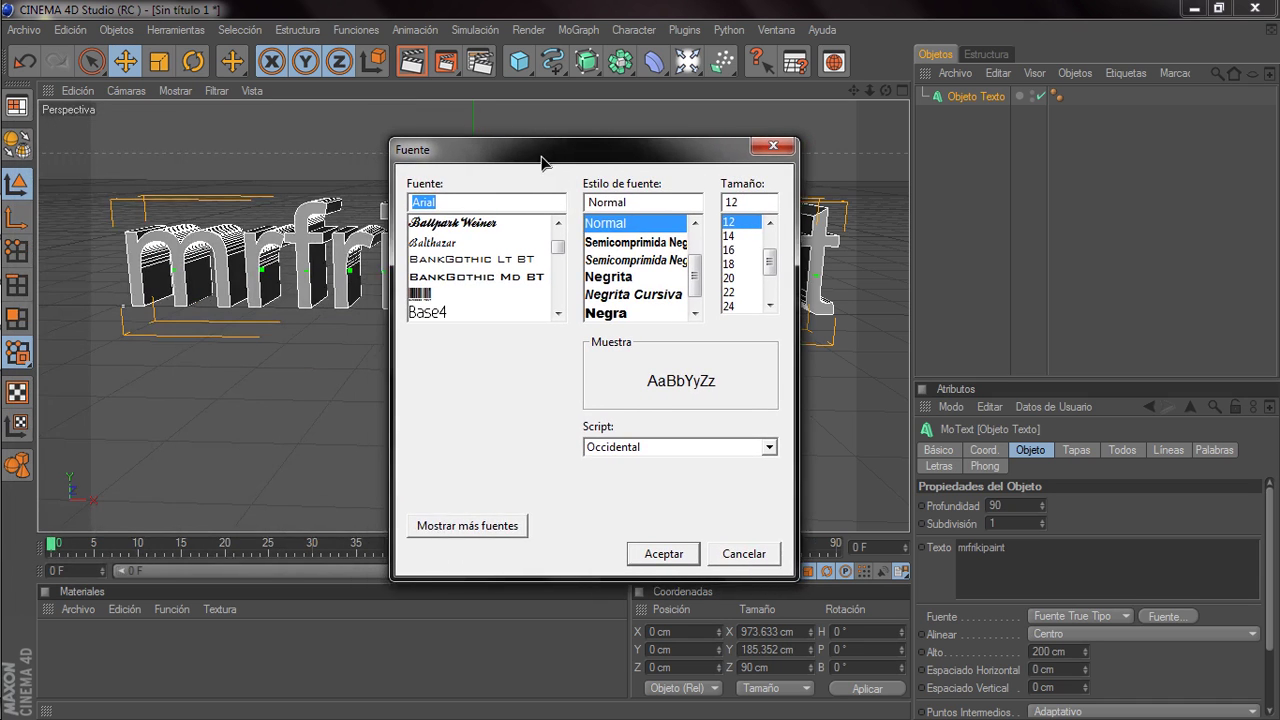
pyautogui.scroll(-1, 497, 245)
pyautogui.scroll(-1, 497, 245)
pyautogui.scroll(-1, 497, 245)
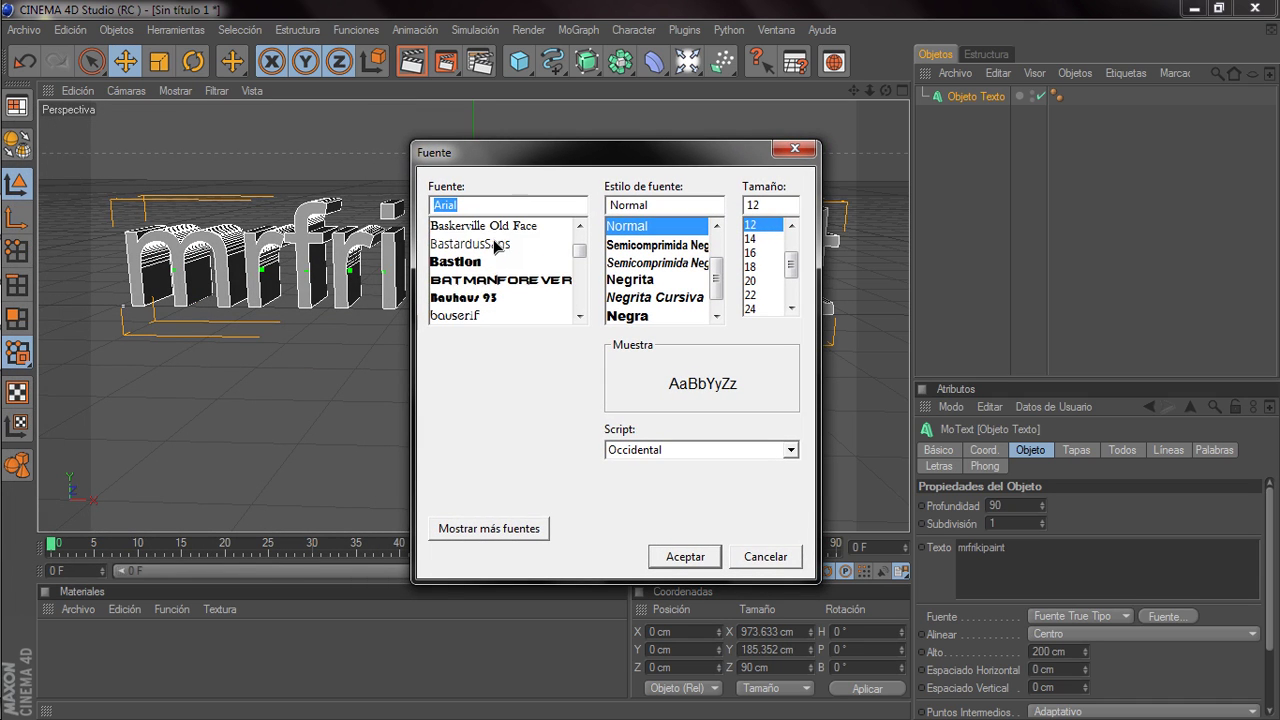
pyautogui.scroll(-1, 494, 248)
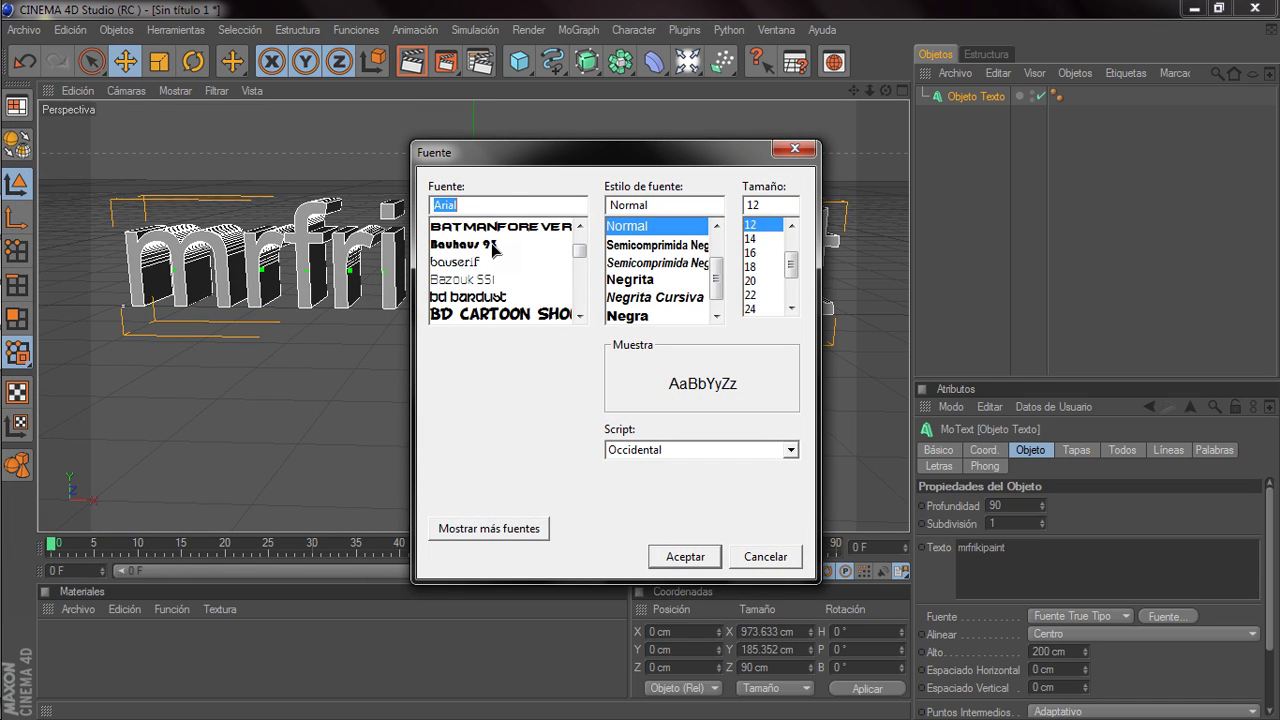
# Select the BEBAS font and accept it, making the text uppercase MRFRIKIPAINT.
pyautogui.moveTo(533, 156); pyautogui.dragTo(639, 161)
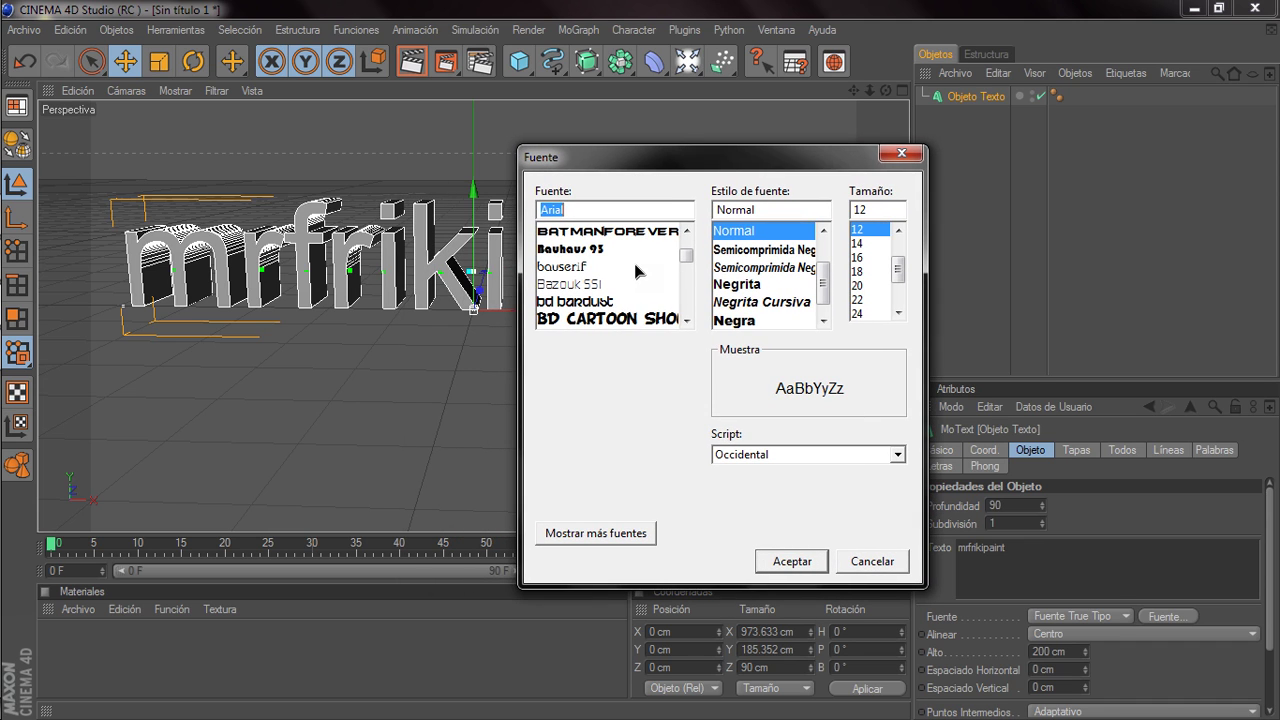
pyautogui.scroll(-1, 633, 259)
pyautogui.scroll(-1, 633, 259)
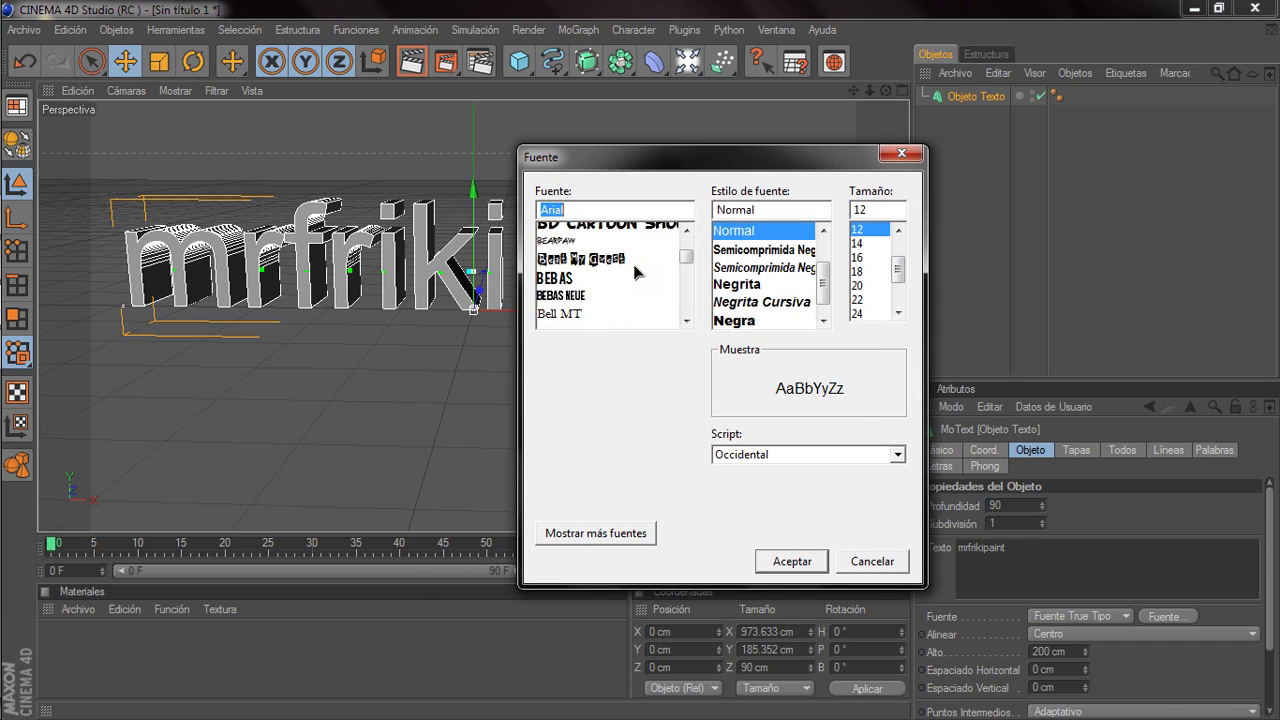
pyautogui.scroll(-1, 632, 260)
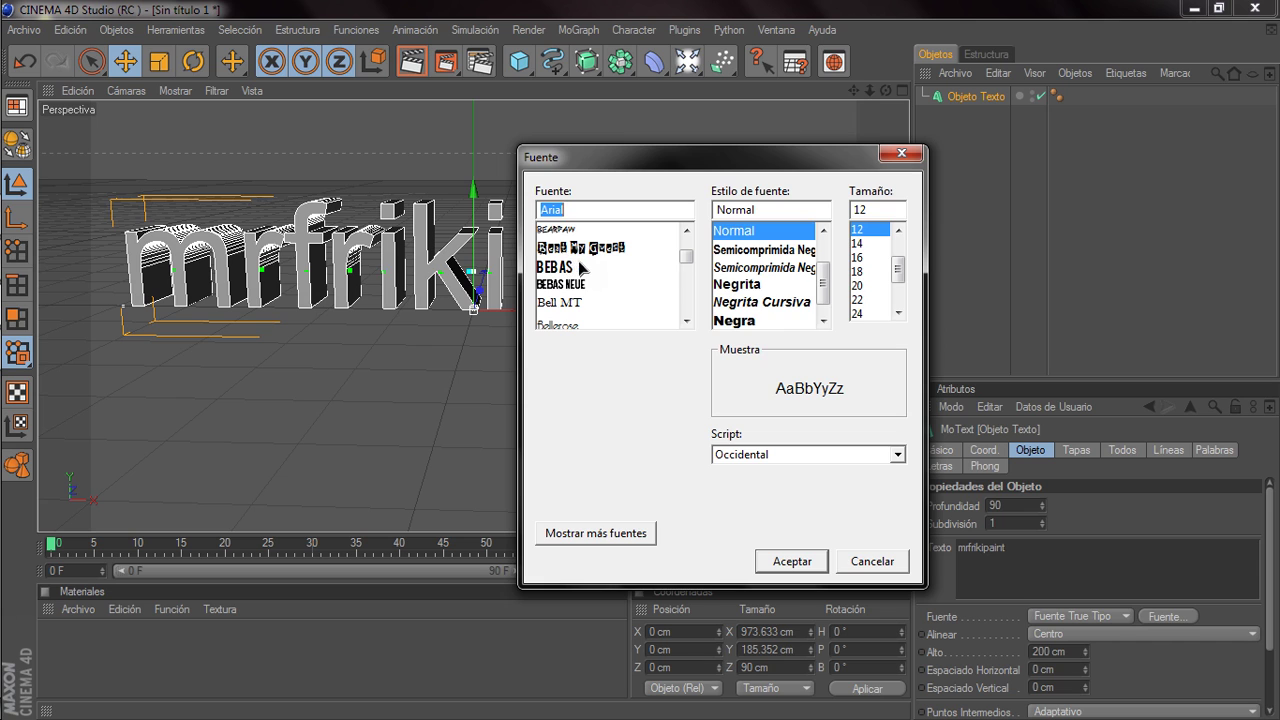
pyautogui.click(582, 268)
pyautogui.moveTo(617, 162); pyautogui.dragTo(561, 163)
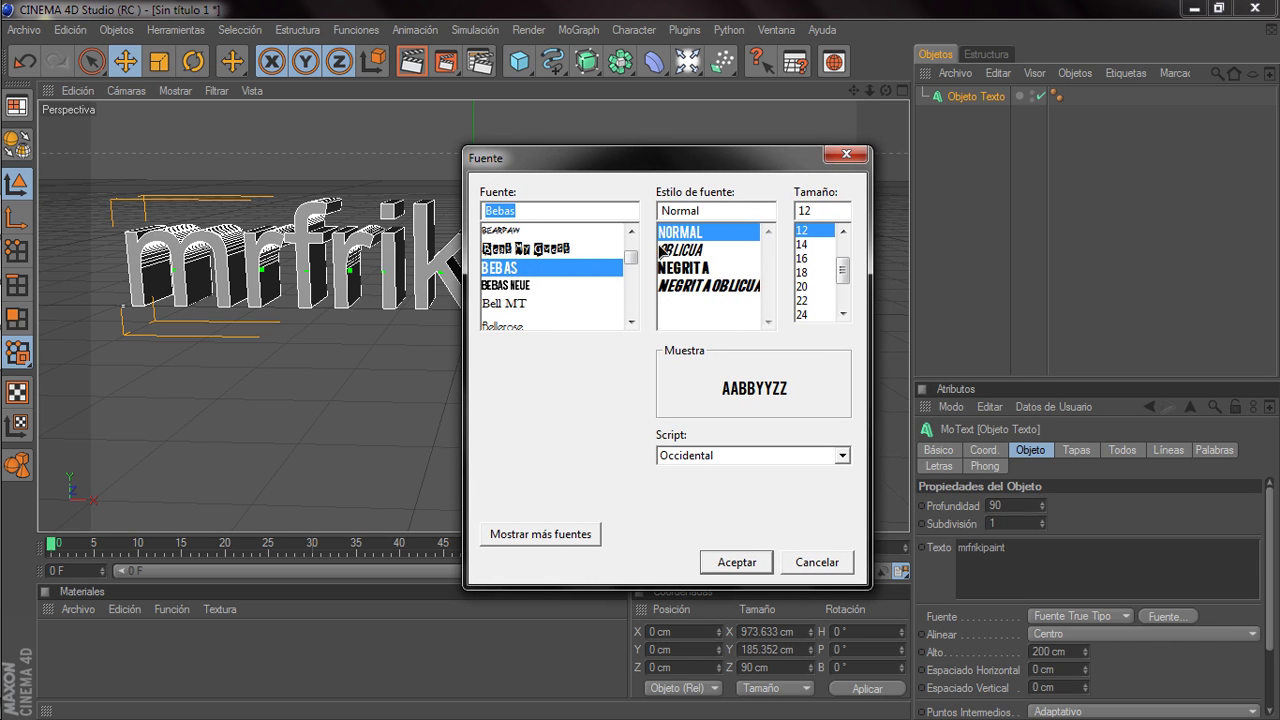
pyautogui.click(737, 562)
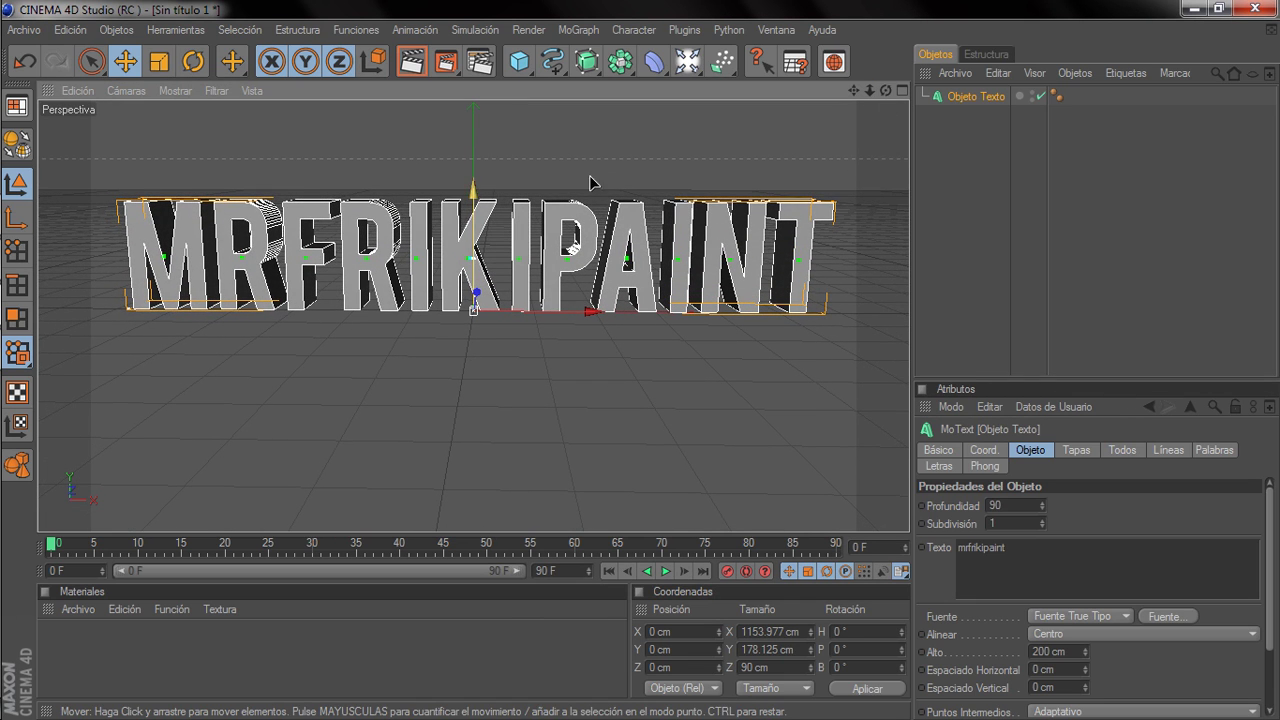
# Set the front (Inicial) cap to Tapa con Canto with a 3 cm radius.
pyautogui.click(1080, 458)
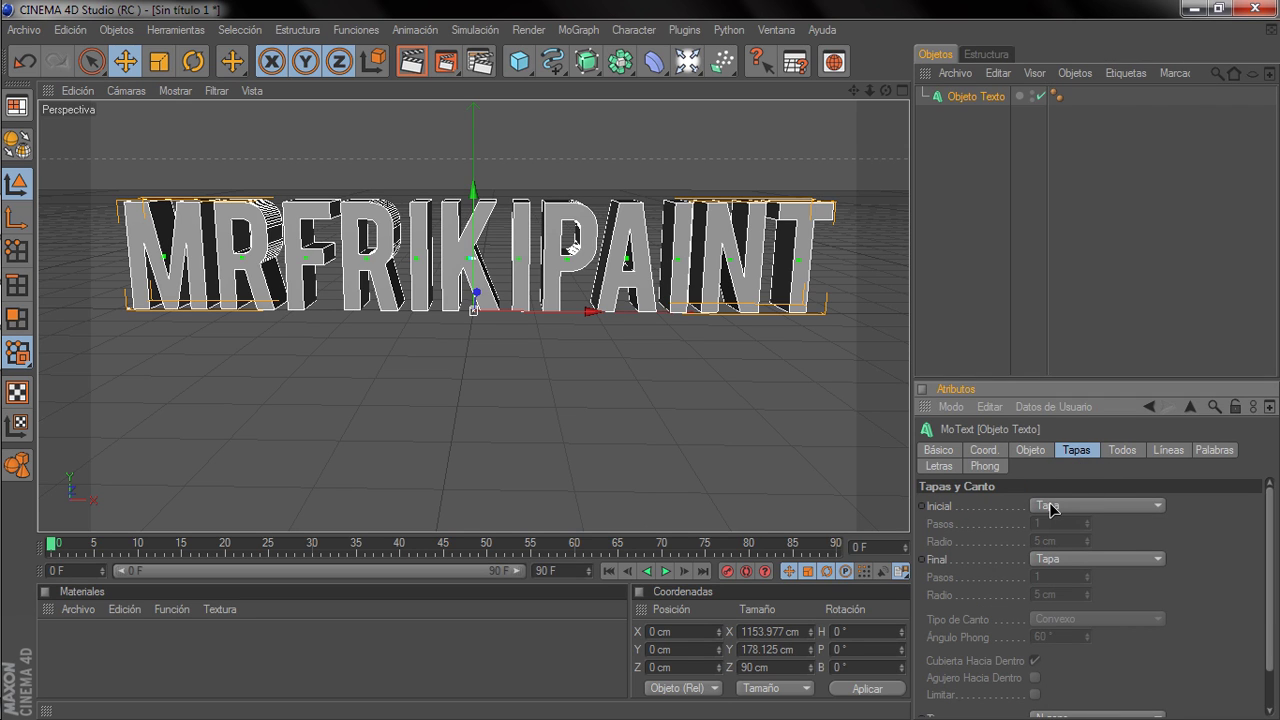
pyautogui.click(1062, 507)
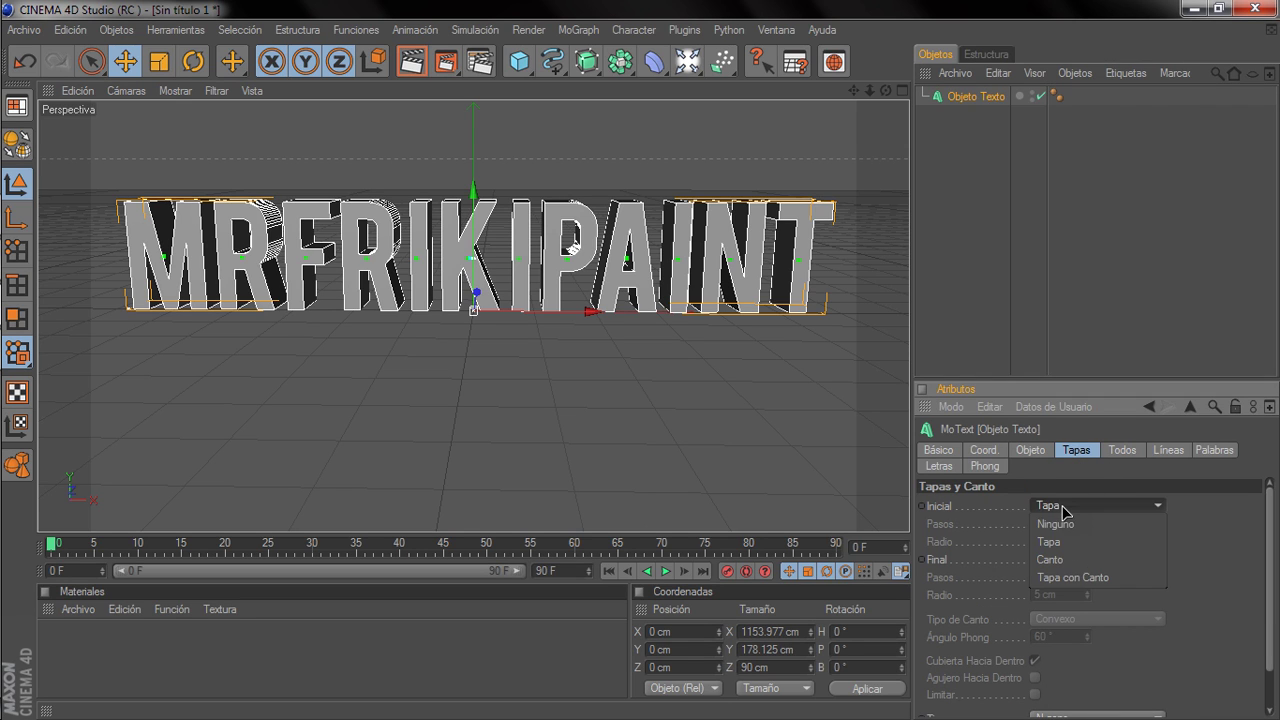
pyautogui.click(1072, 577)
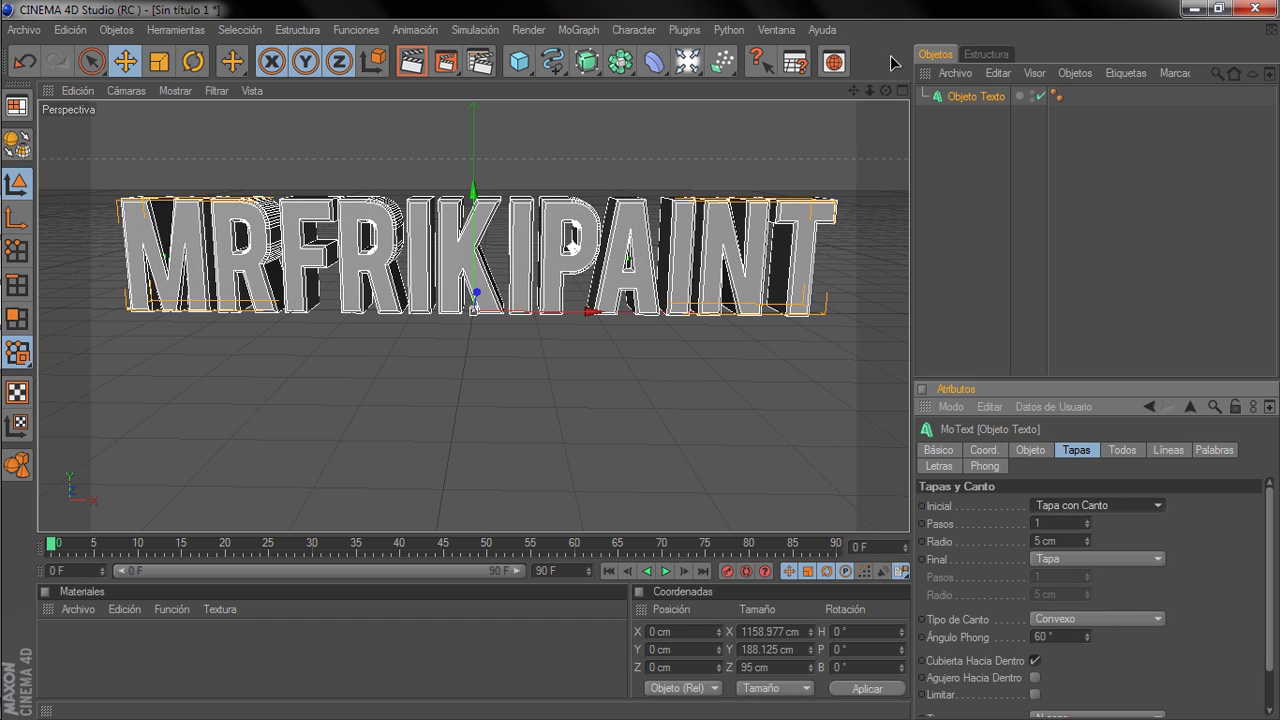
pyautogui.click(1087, 544)
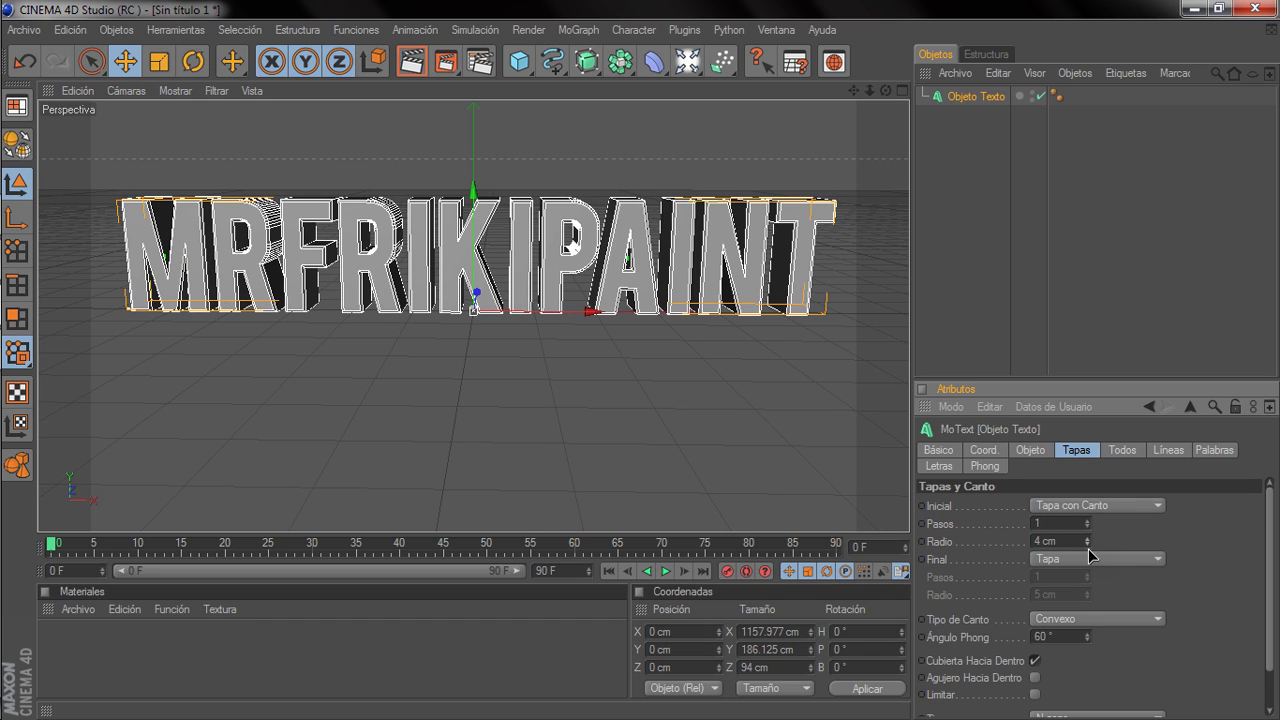
pyautogui.click(1088, 549)
# Set the back (Final) cap to Tapa con Canto with a 3 cm radius.
pyautogui.click(1113, 560)
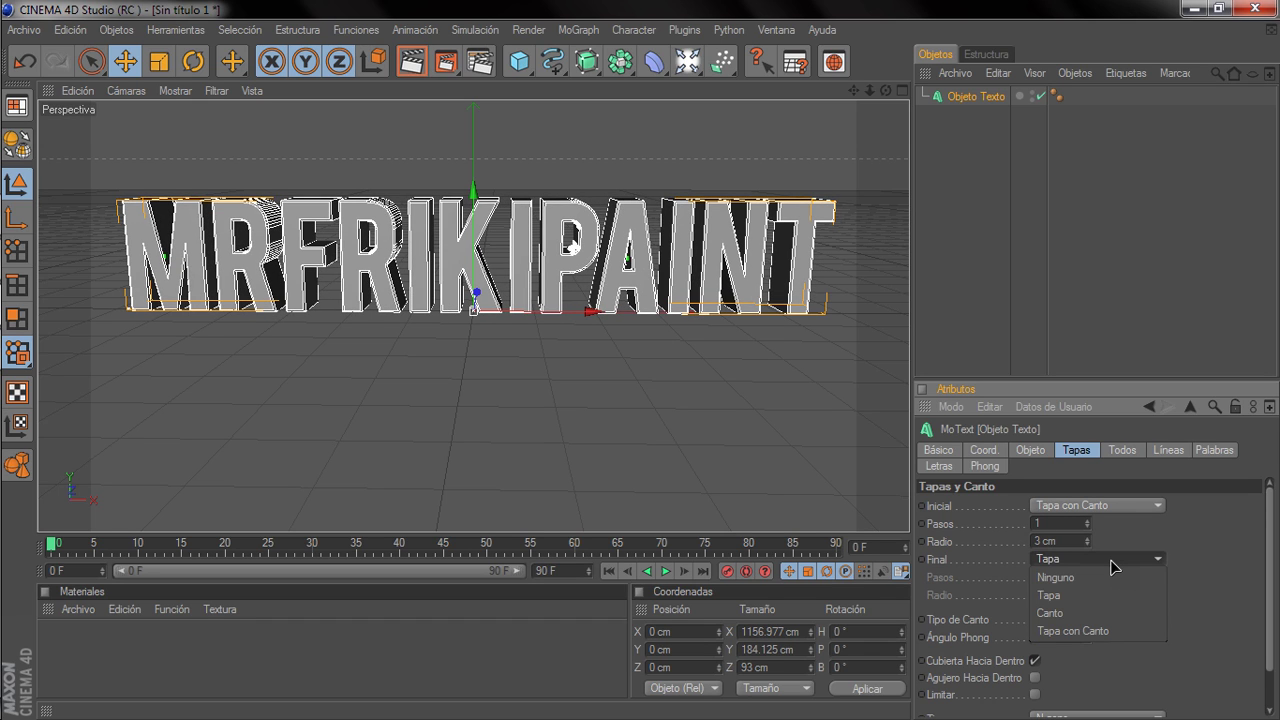
pyautogui.click(1113, 567)
pyautogui.click(1085, 560)
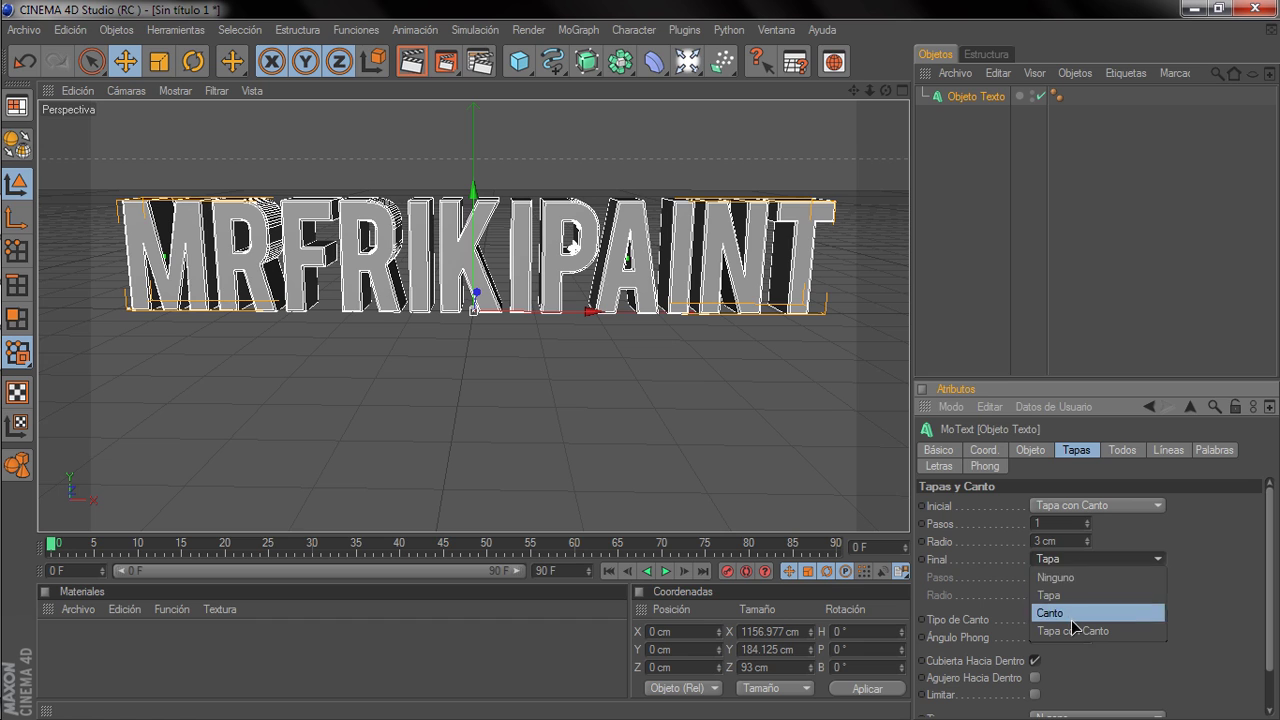
pyautogui.click(1065, 629)
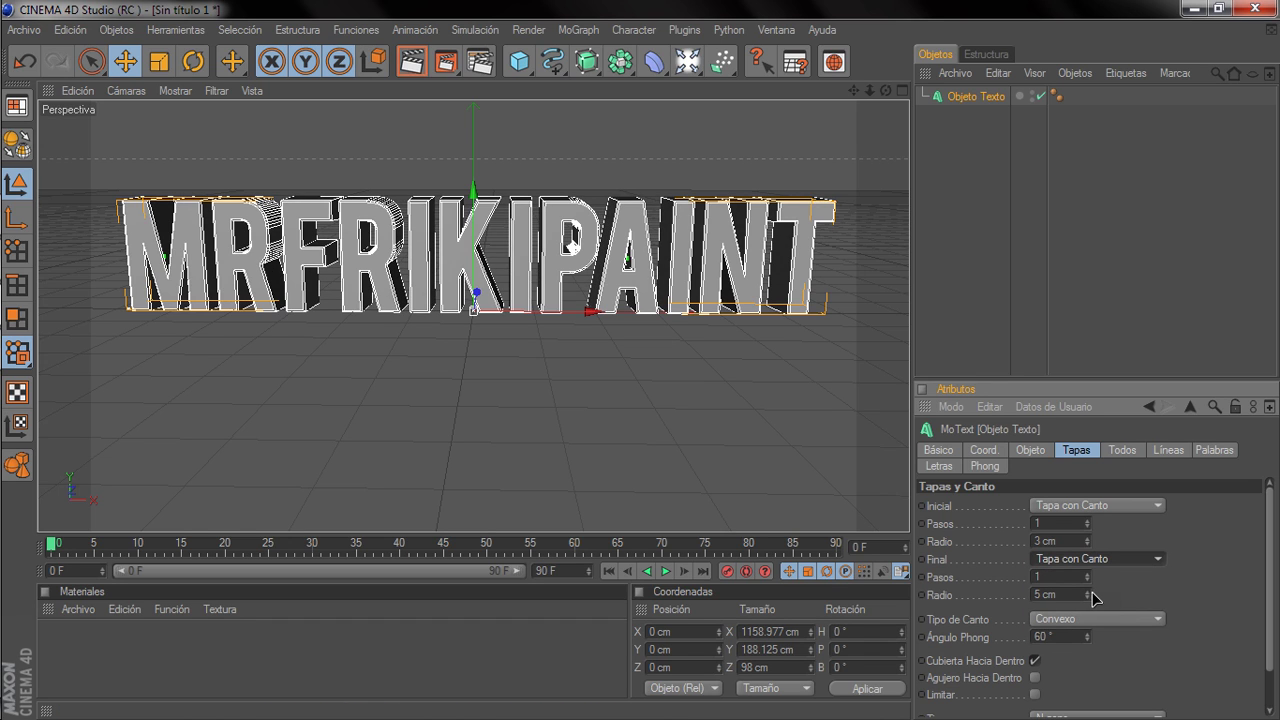
pyautogui.moveTo(1091, 599); pyautogui.dragTo(1091, 612)
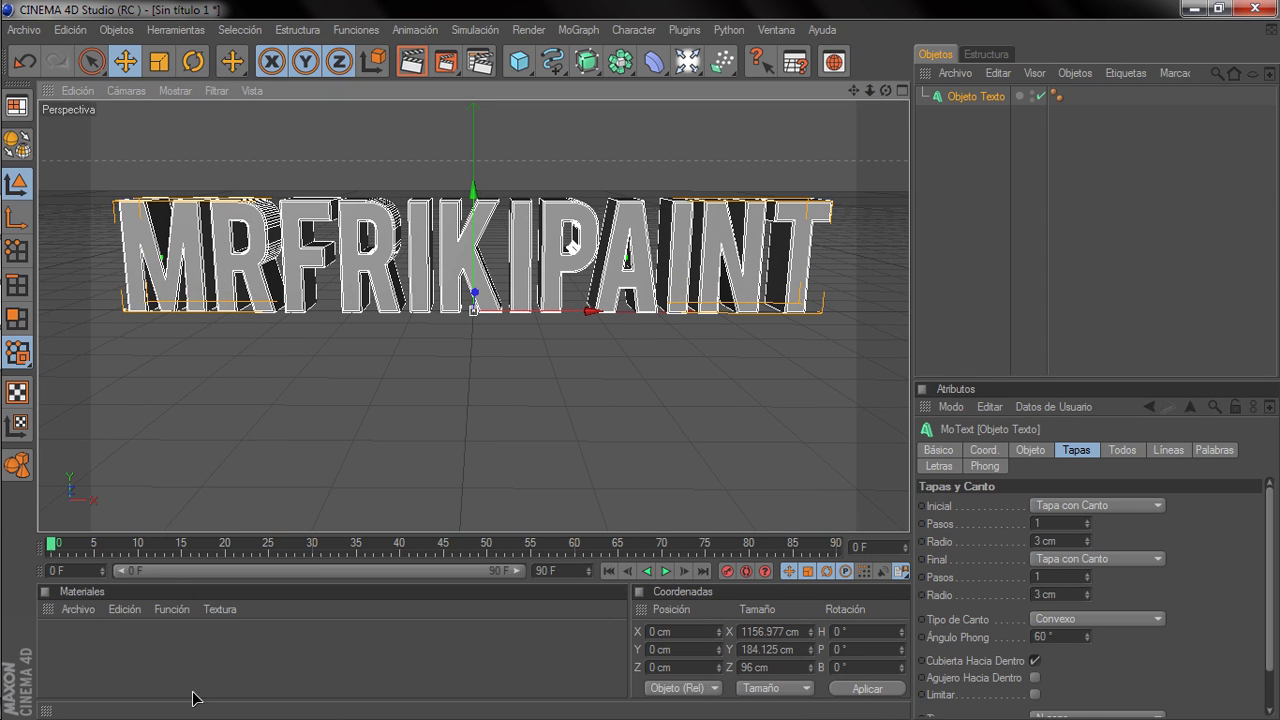
# Create a new default grey material named 'Mat' in the Materiales panel.
pyautogui.click(78, 609)
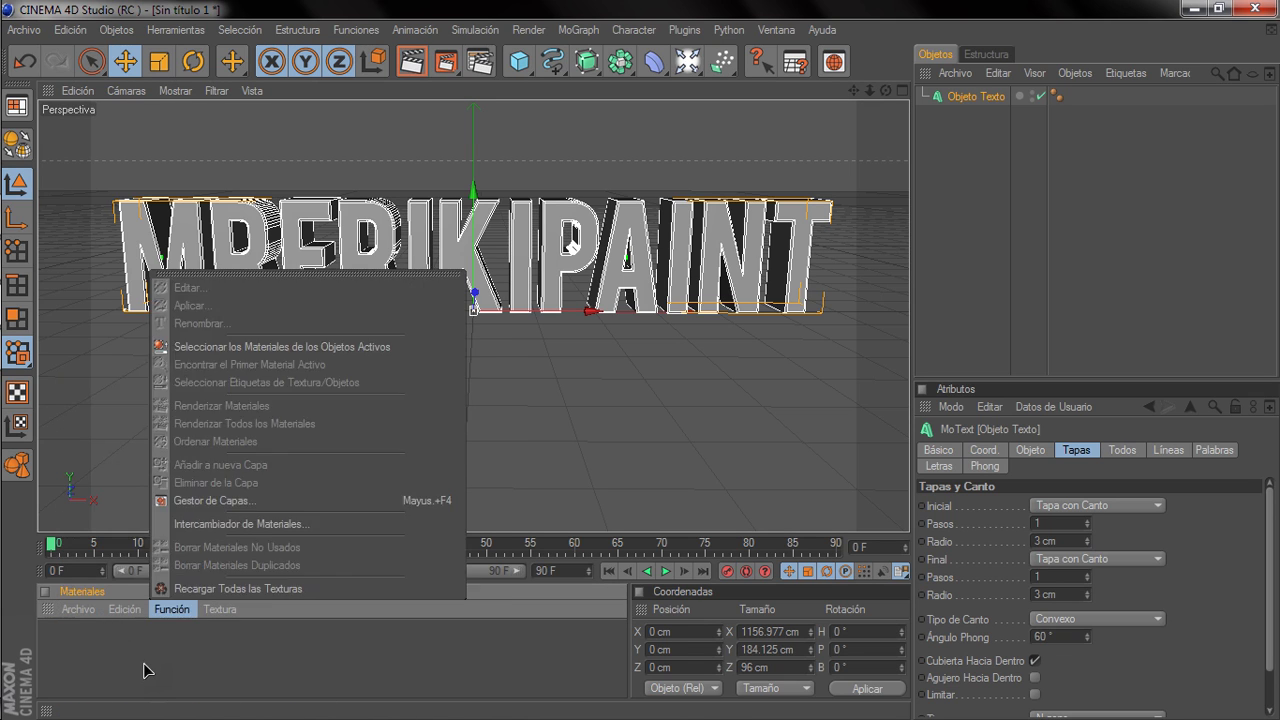
pyautogui.click(143, 663)
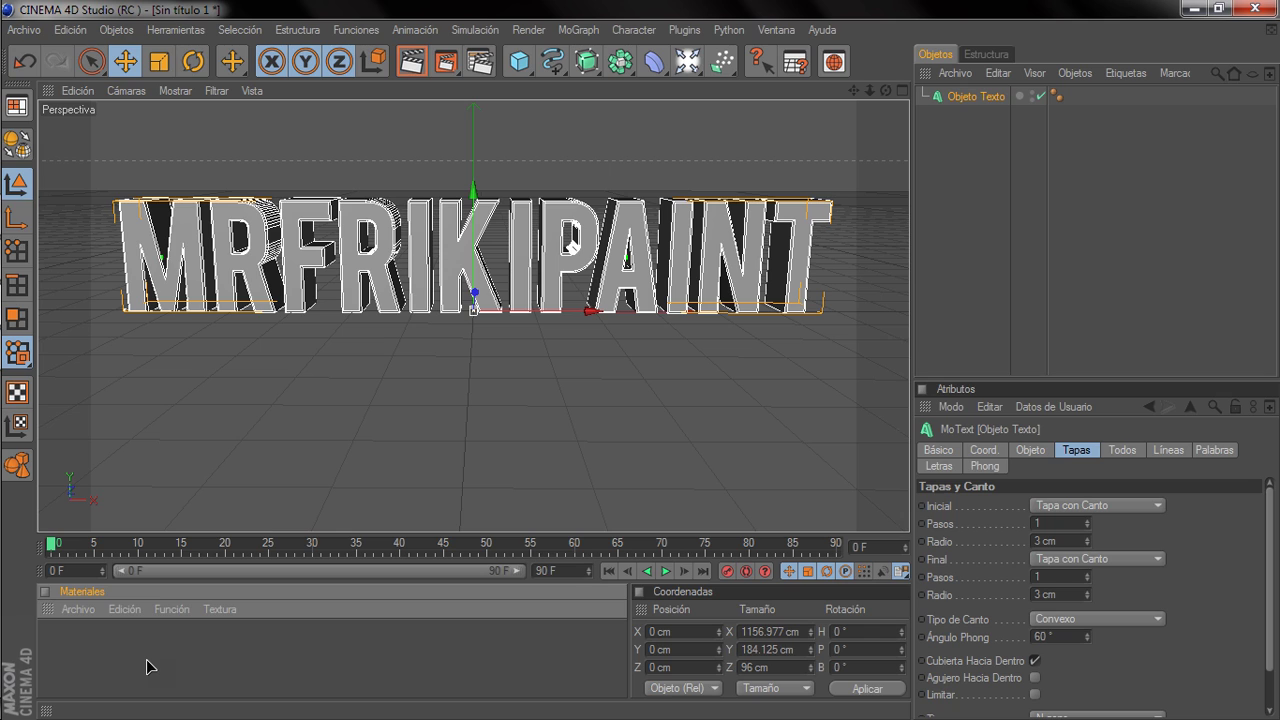
pyautogui.doubleClick(147, 667)
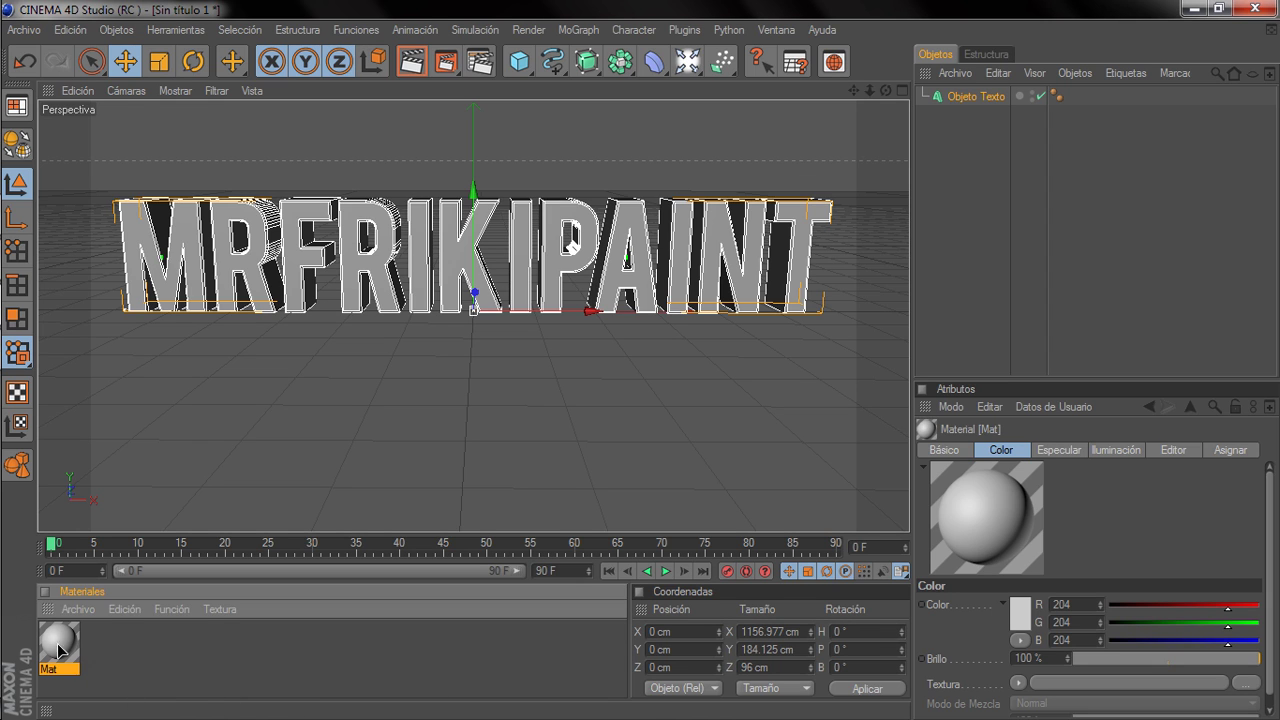
# Set the Mat material's colour to a strong red (RGB 194, 0, 0).
pyautogui.doubleClick(55, 644)
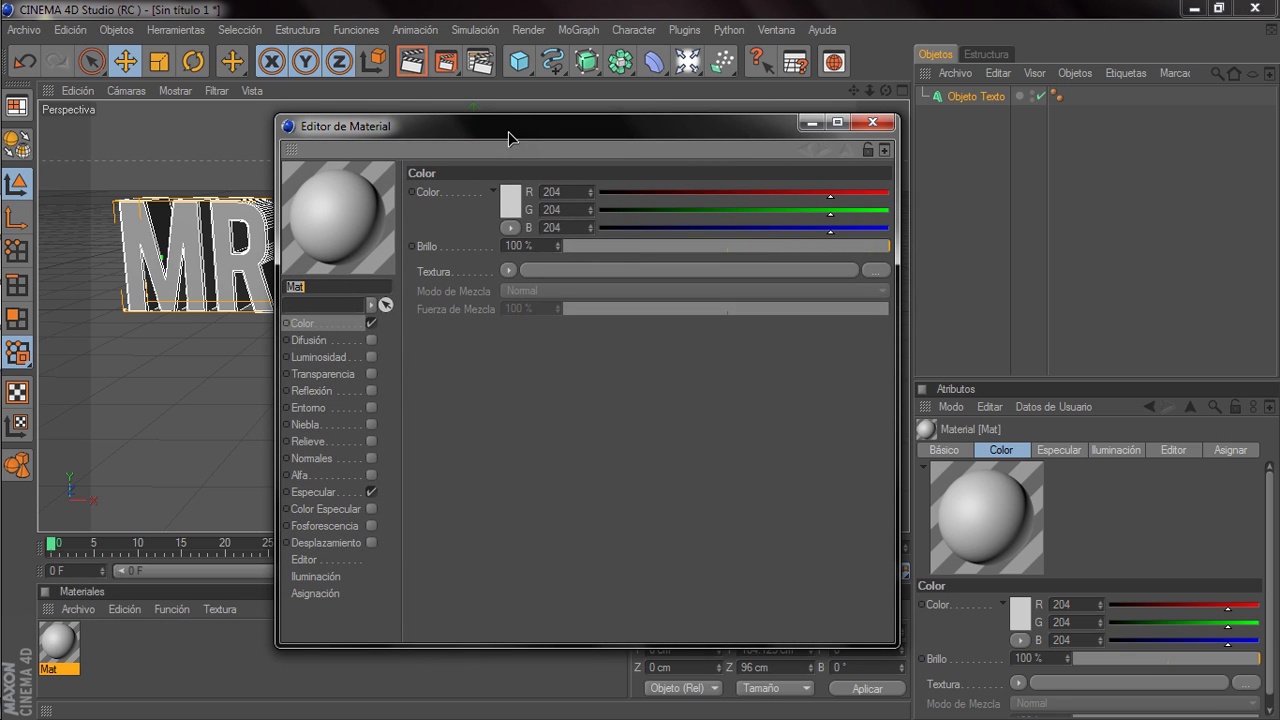
pyautogui.moveTo(508, 131); pyautogui.dragTo(535, 128)
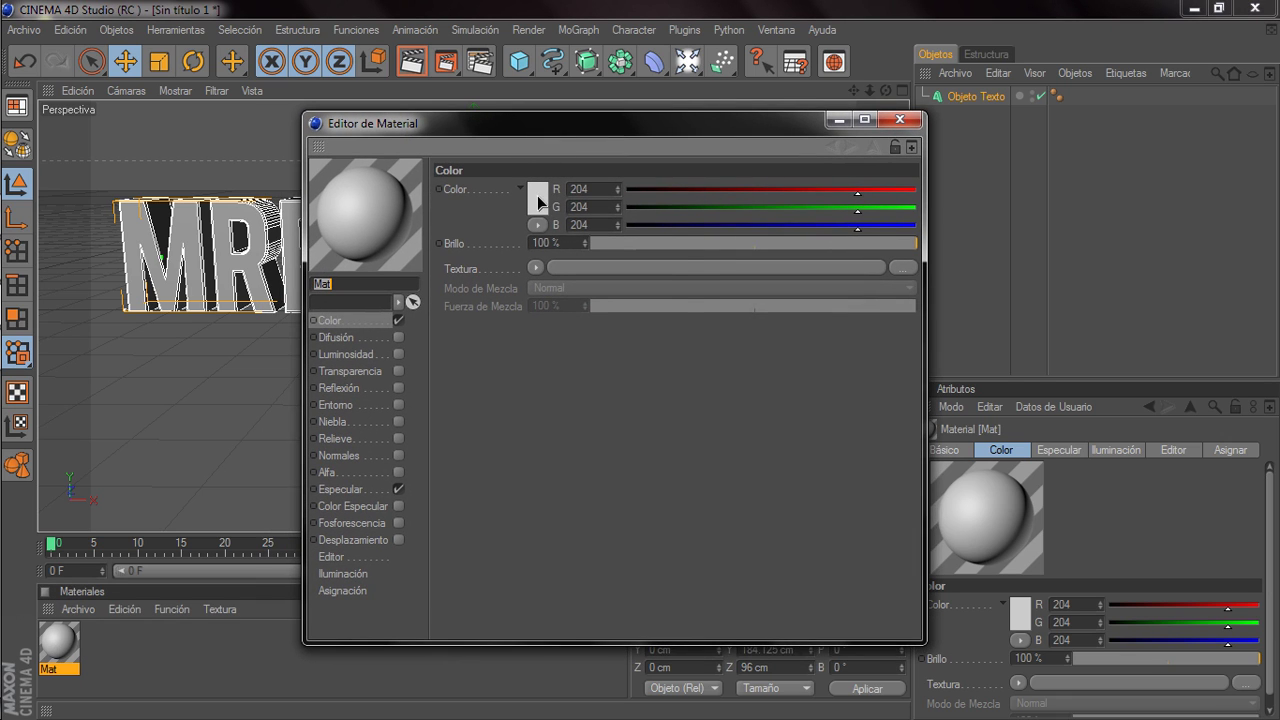
pyautogui.click(537, 195)
pyautogui.moveTo(500, 170)
pyautogui.mouseDown()
pyautogui.moveTo(550, 158)
pyautogui.moveTo(480, 143)
pyautogui.moveTo(556, 162)
pyautogui.mouseUp()
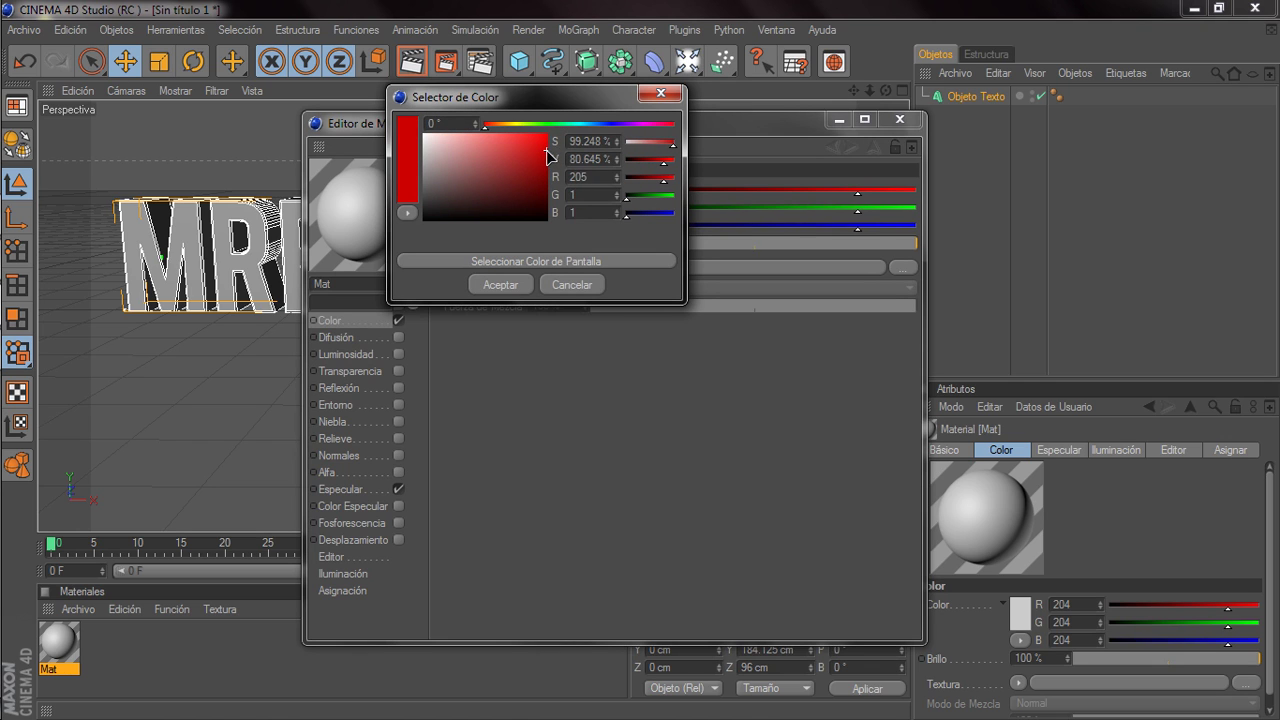
pyautogui.click(502, 283)
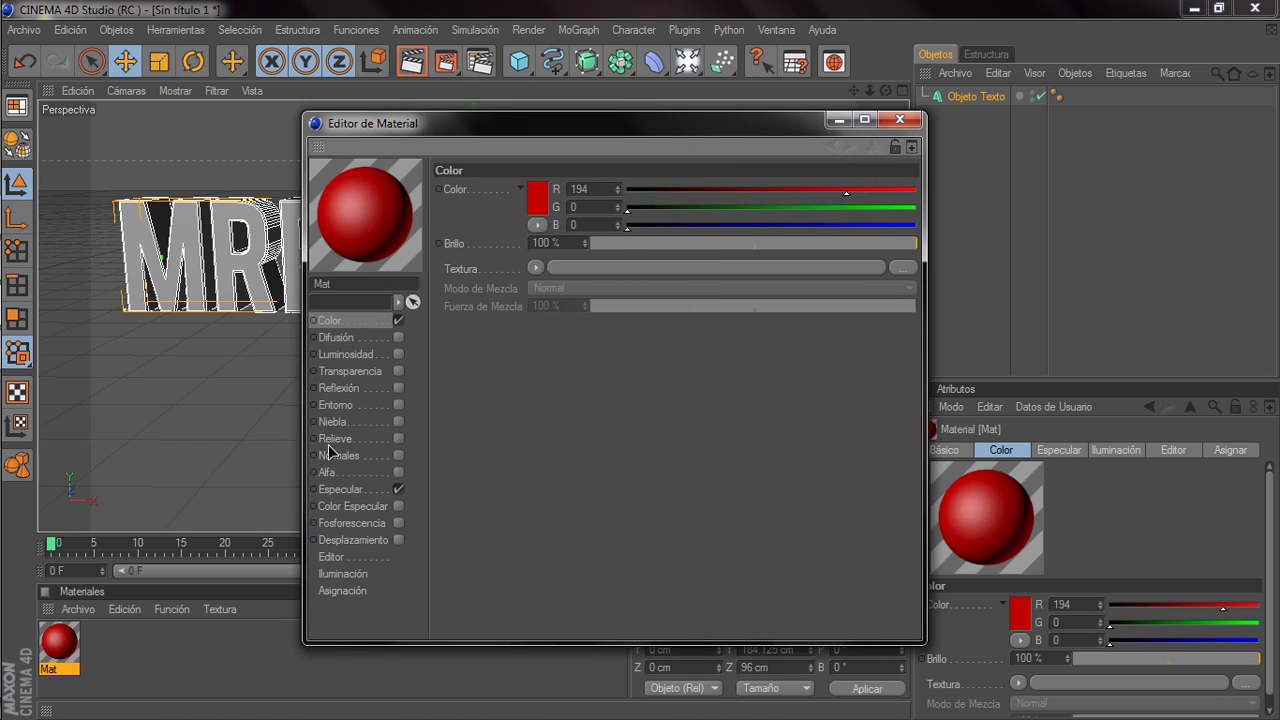
# Enable reflection on Mat with its brightness lowered to 47%.
pyautogui.click(340, 389)
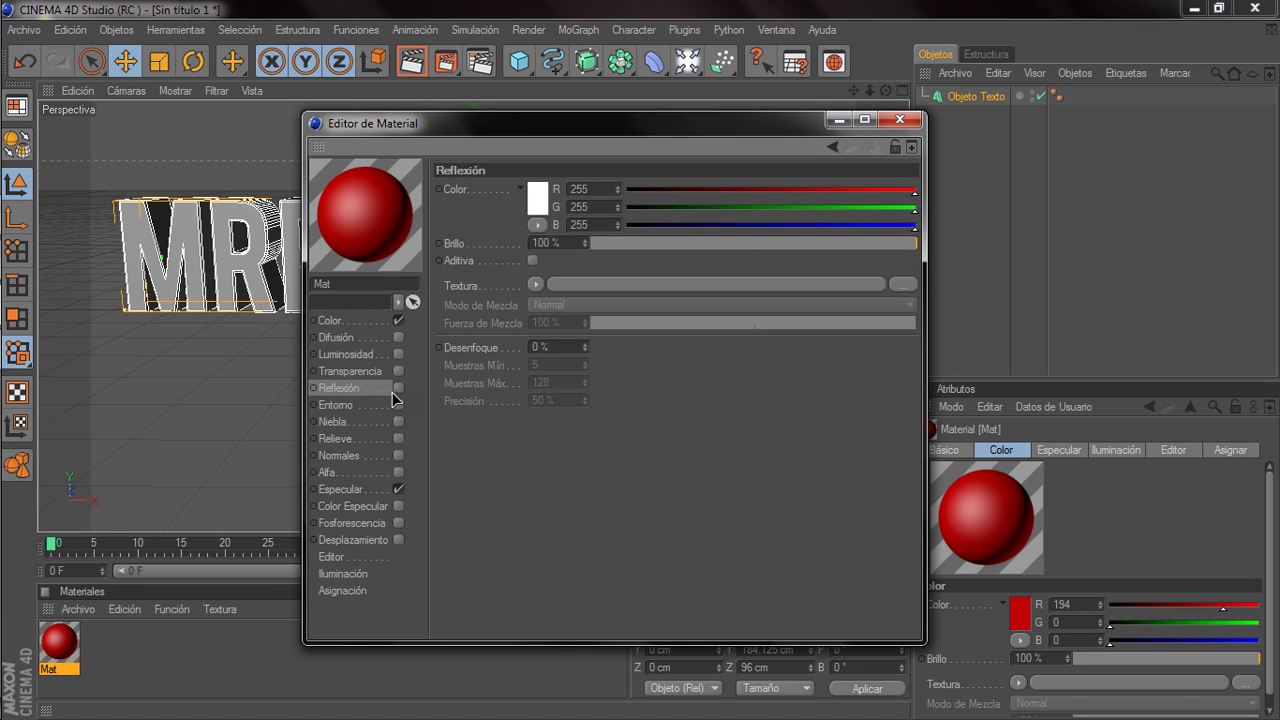
pyautogui.click(398, 388)
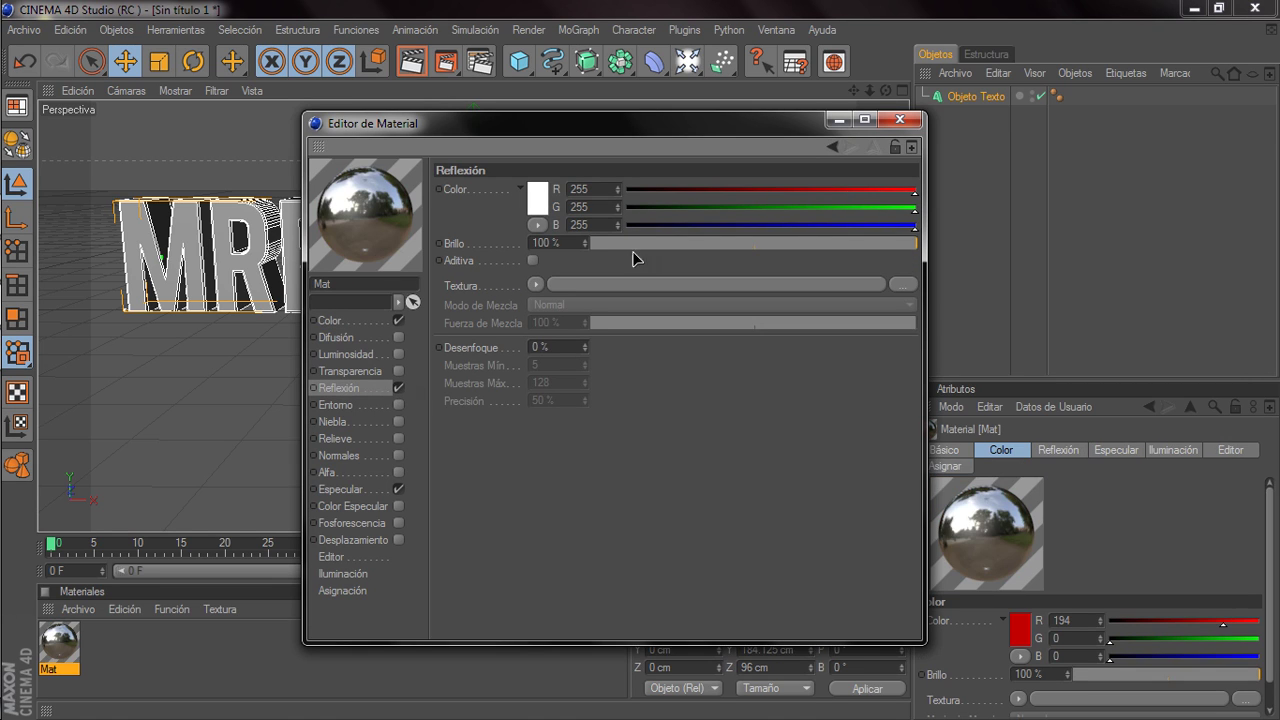
pyautogui.moveTo(807, 245); pyautogui.dragTo(746, 245)
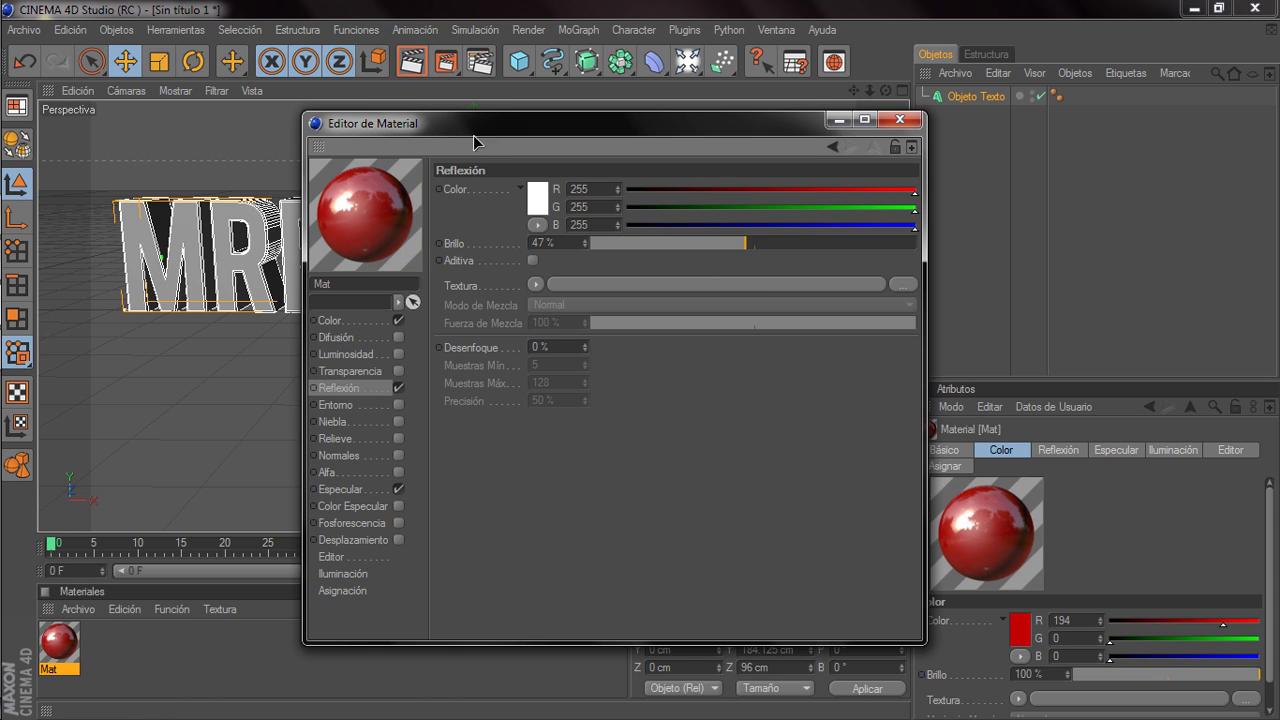
pyautogui.moveTo(469, 129)
pyautogui.mouseDown()
pyautogui.moveTo(513, 127)
pyautogui.moveTo(425, 110)
pyautogui.mouseUp()
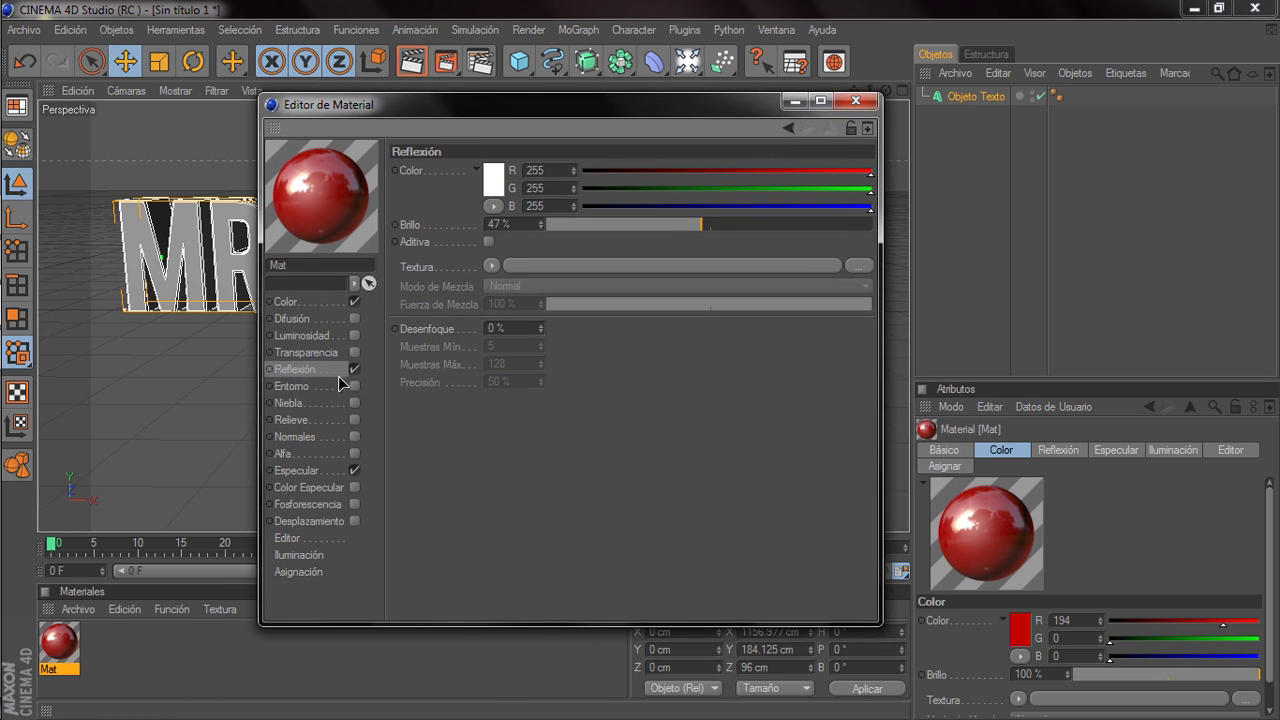
pyautogui.moveTo(600, 111); pyautogui.dragTo(620, 113)
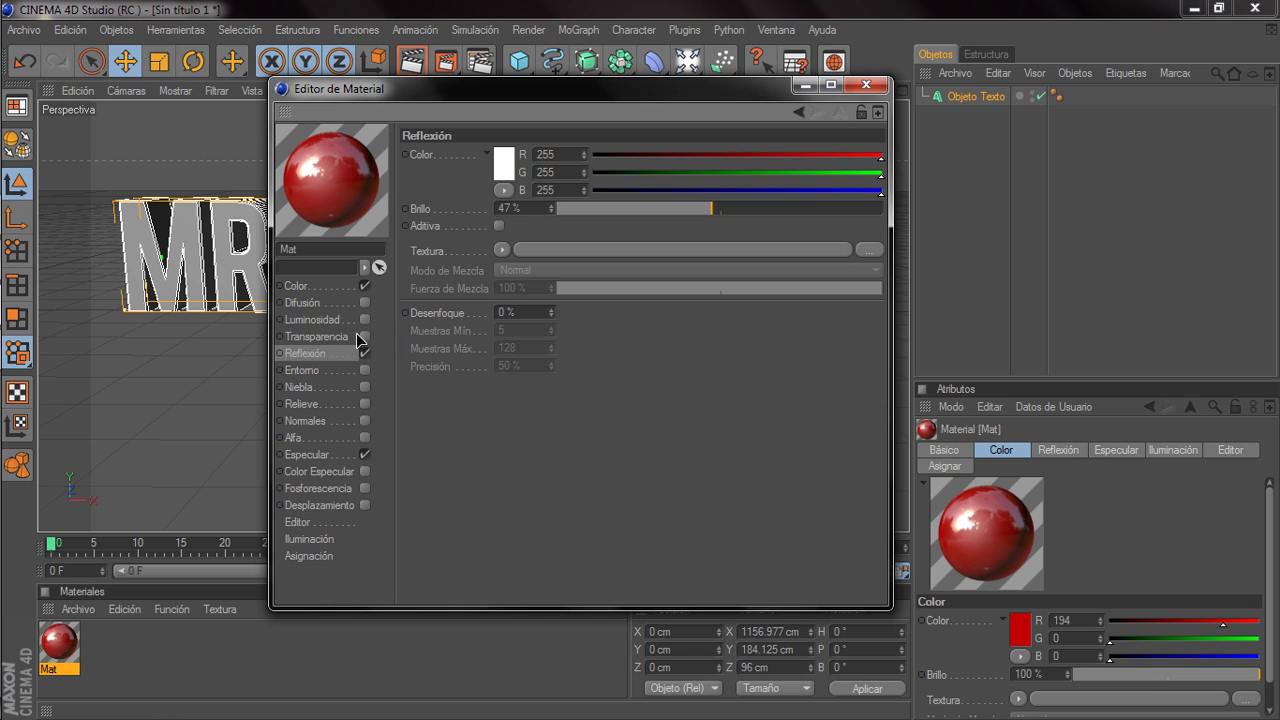
# Turn on glow using the material's own colour and close the Material Editor.
pyautogui.click(345, 489)
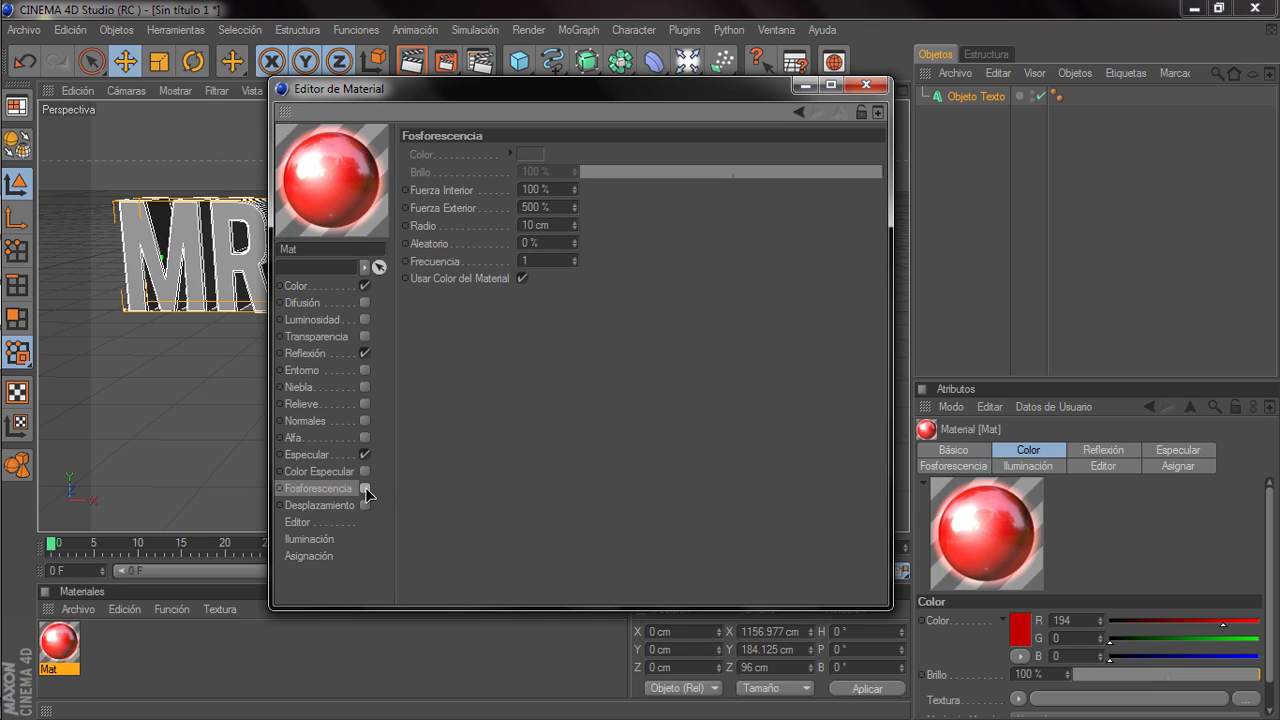
pyautogui.click(520, 278)
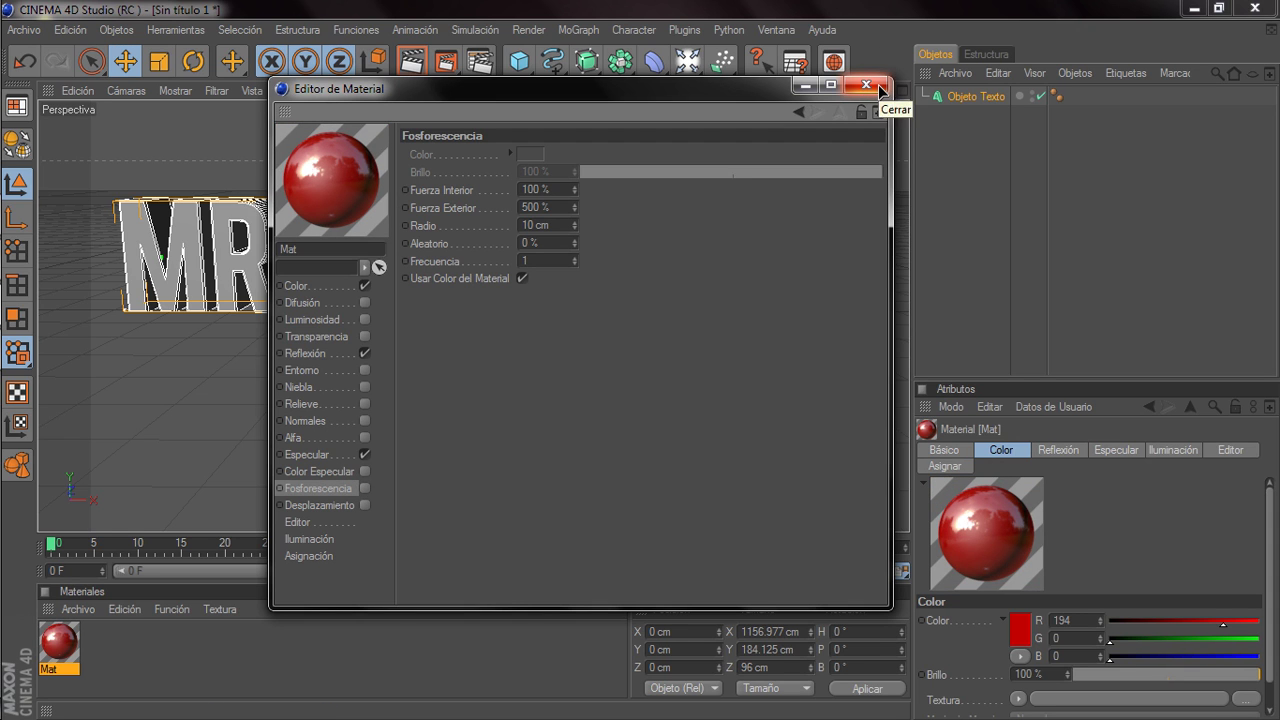
pyautogui.click(868, 85)
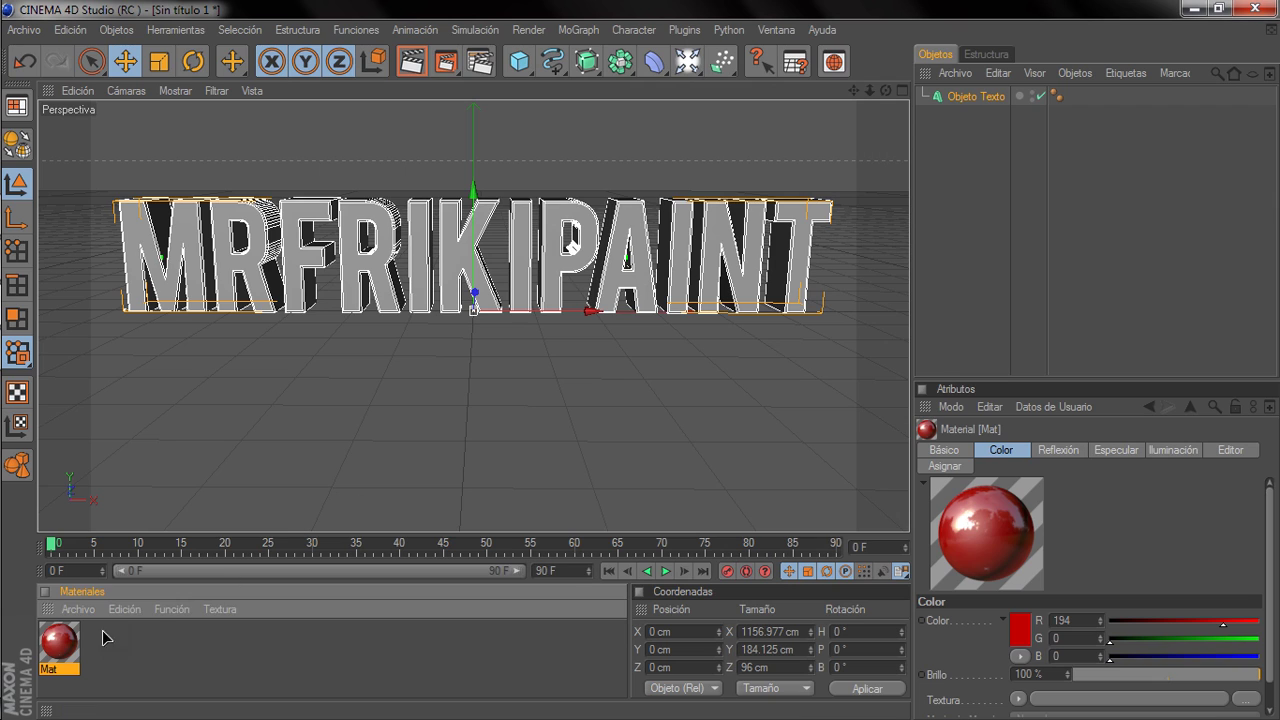
# Apply Mat to the MRFRIKIPAINT text and render a preview of the red lettering.
pyautogui.moveTo(59, 650)
pyautogui.mouseDown()
pyautogui.moveTo(220, 483)
pyautogui.moveTo(398, 258)
pyautogui.moveTo(923, 186)
pyautogui.moveTo(986, 106)
pyautogui.mouseUp()
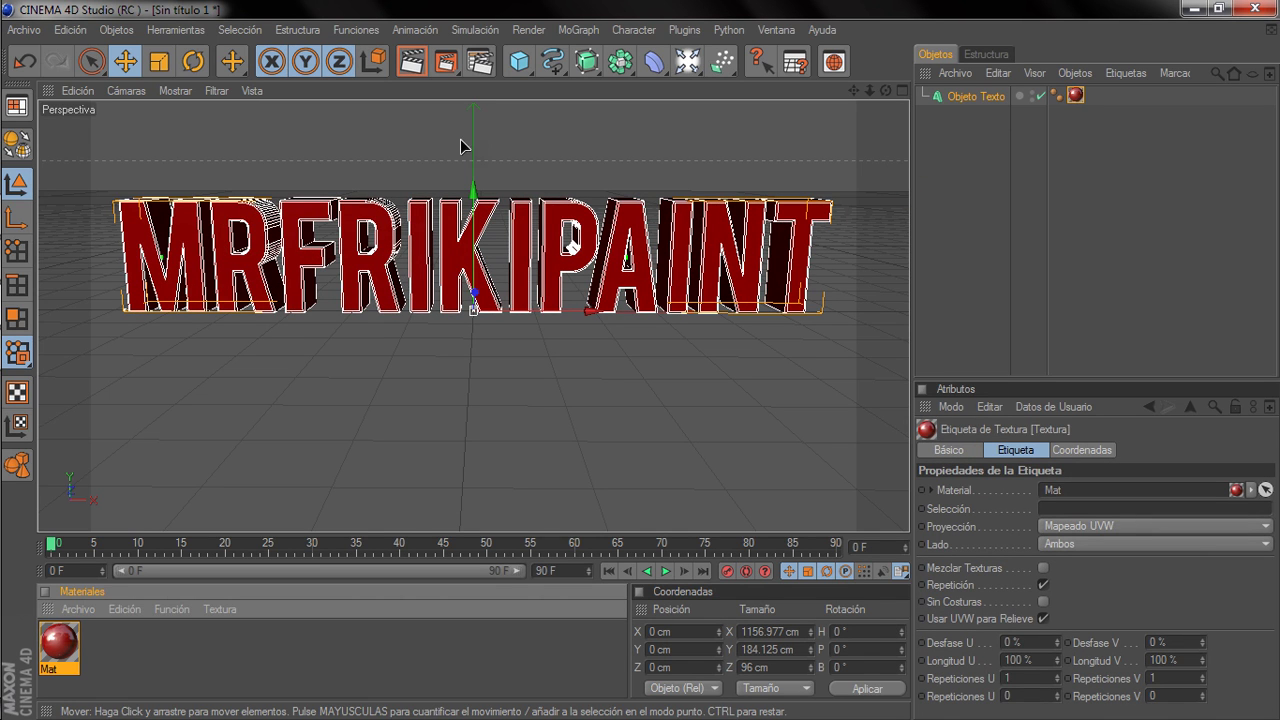
pyautogui.click(411, 61)
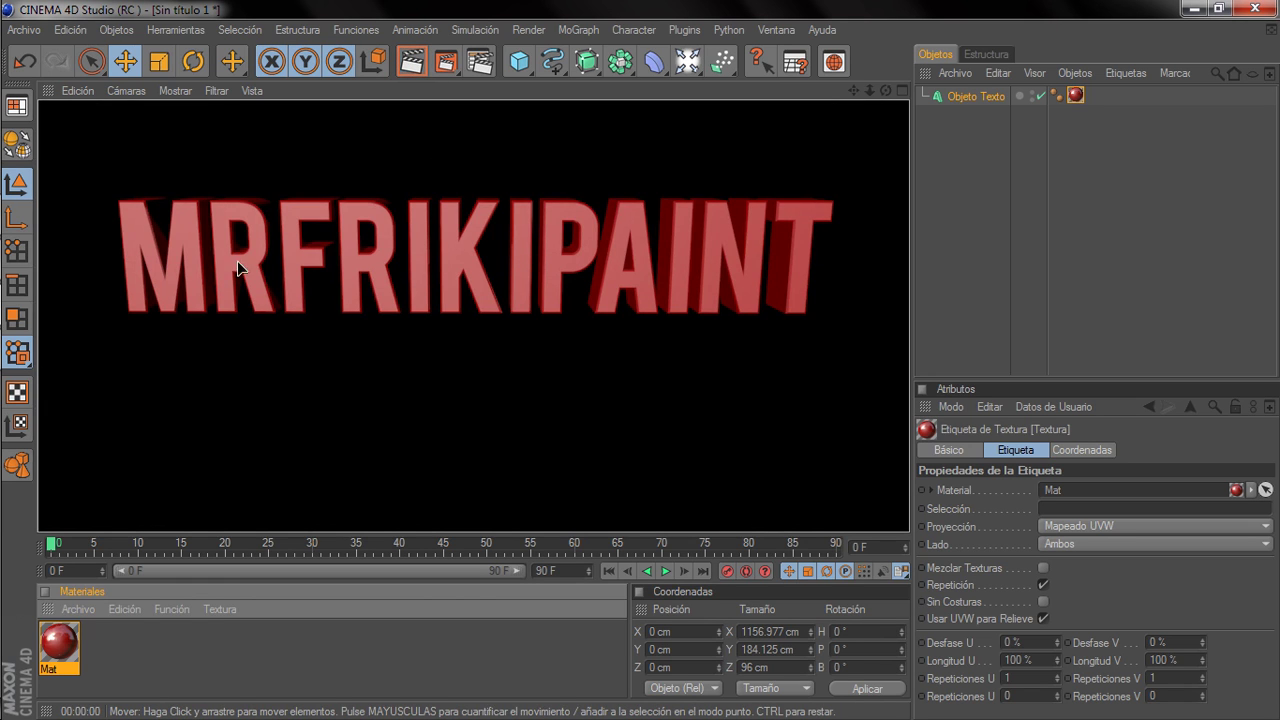
pyautogui.click(600, 372)
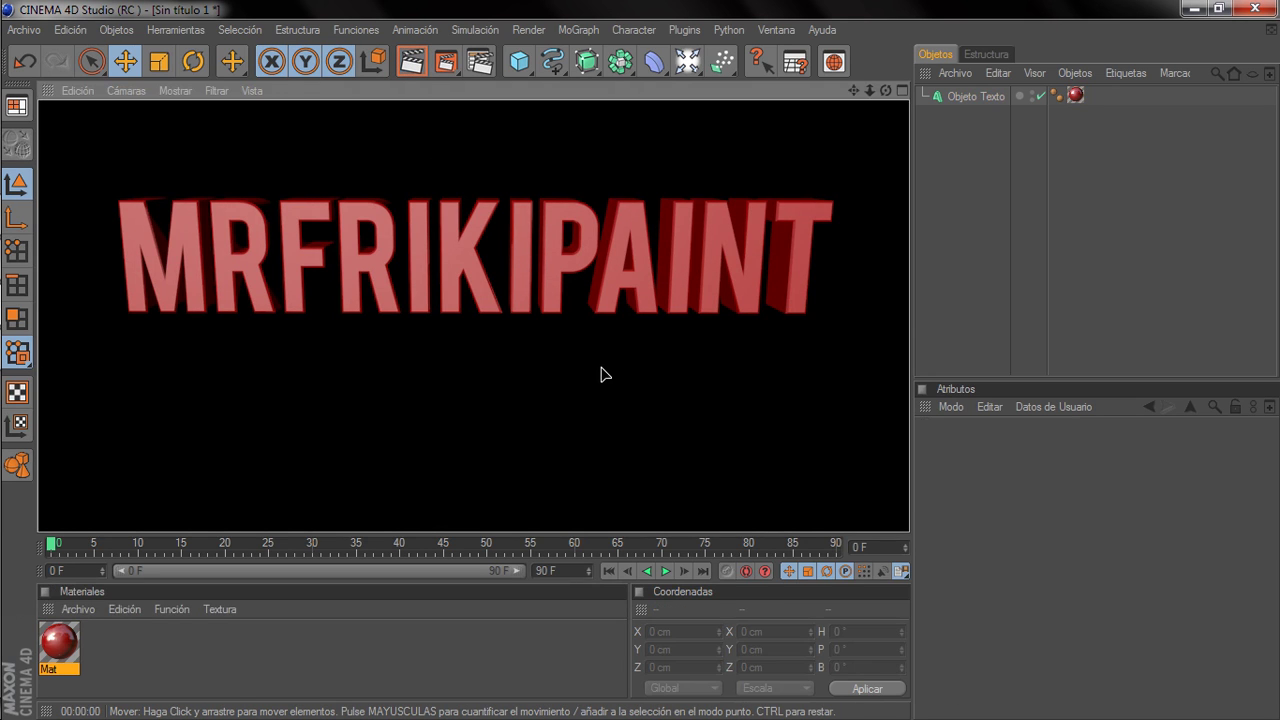
pyautogui.moveTo(853, 90); pyautogui.dragTo(853, 115)
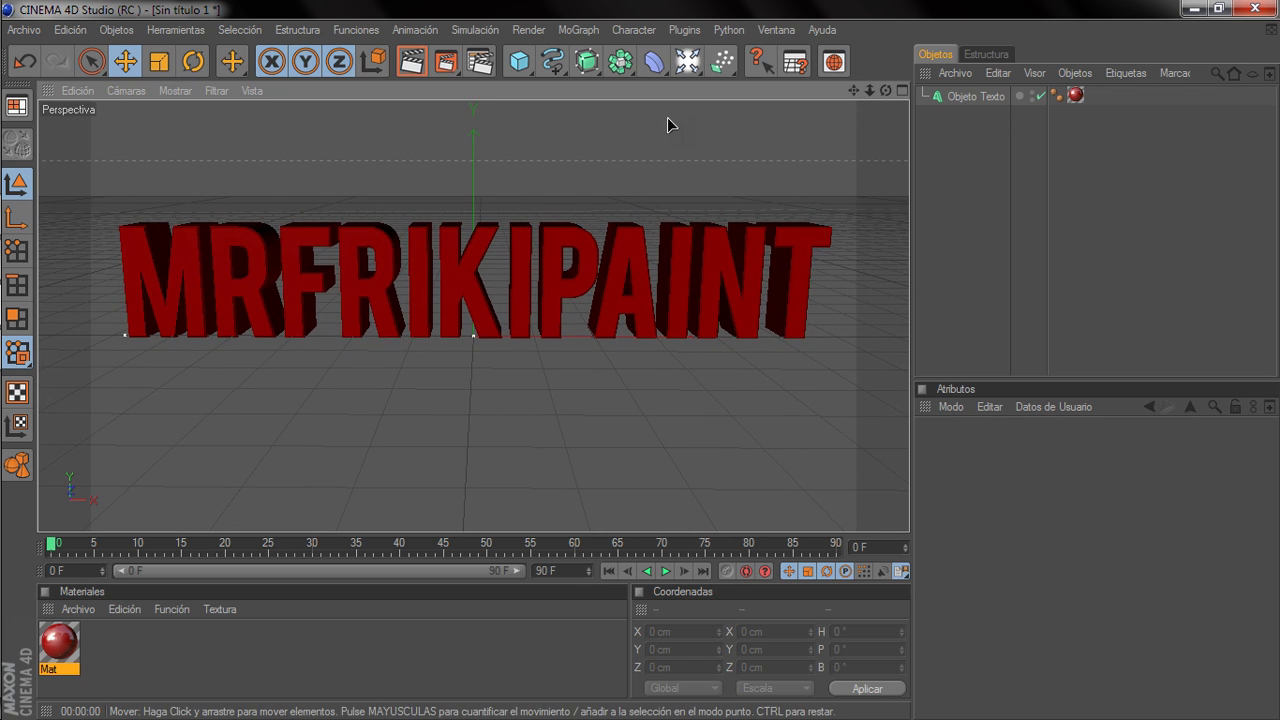
# Add an Envoltura deformer as a child of the text object.
pyautogui.click(655, 64)
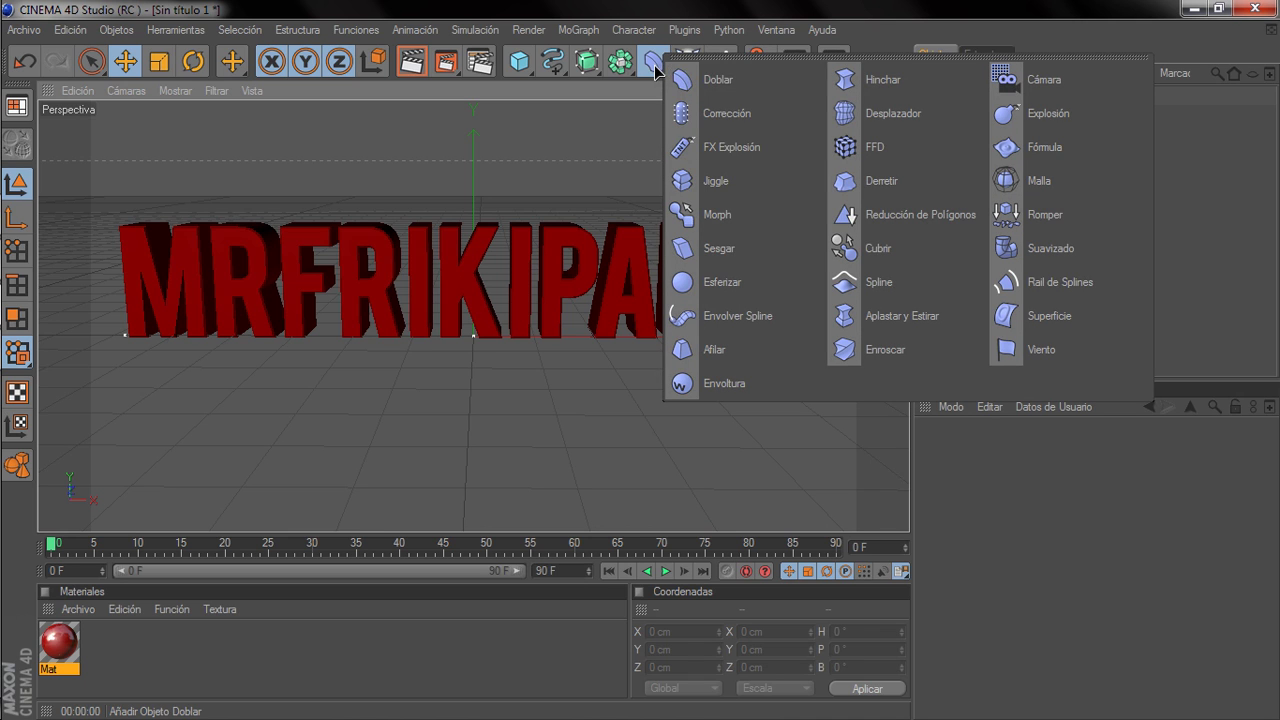
pyautogui.click(718, 385)
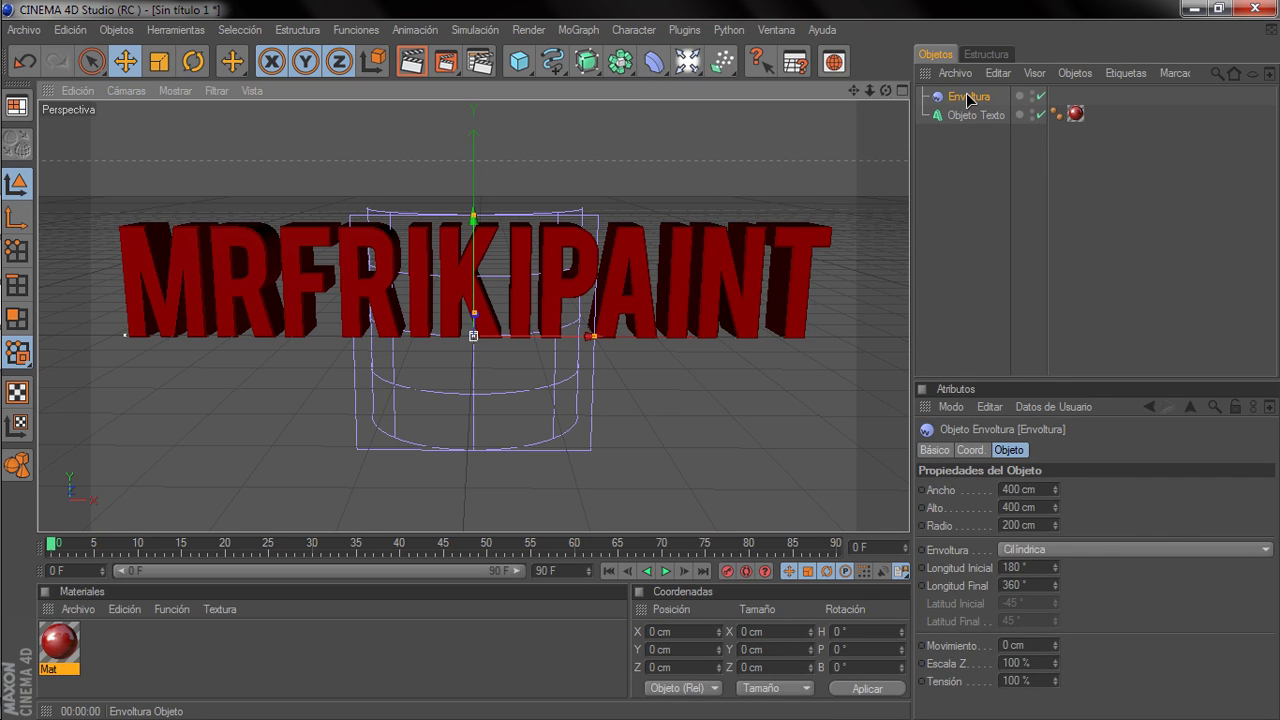
pyautogui.moveTo(970, 96); pyautogui.dragTo(984, 118)
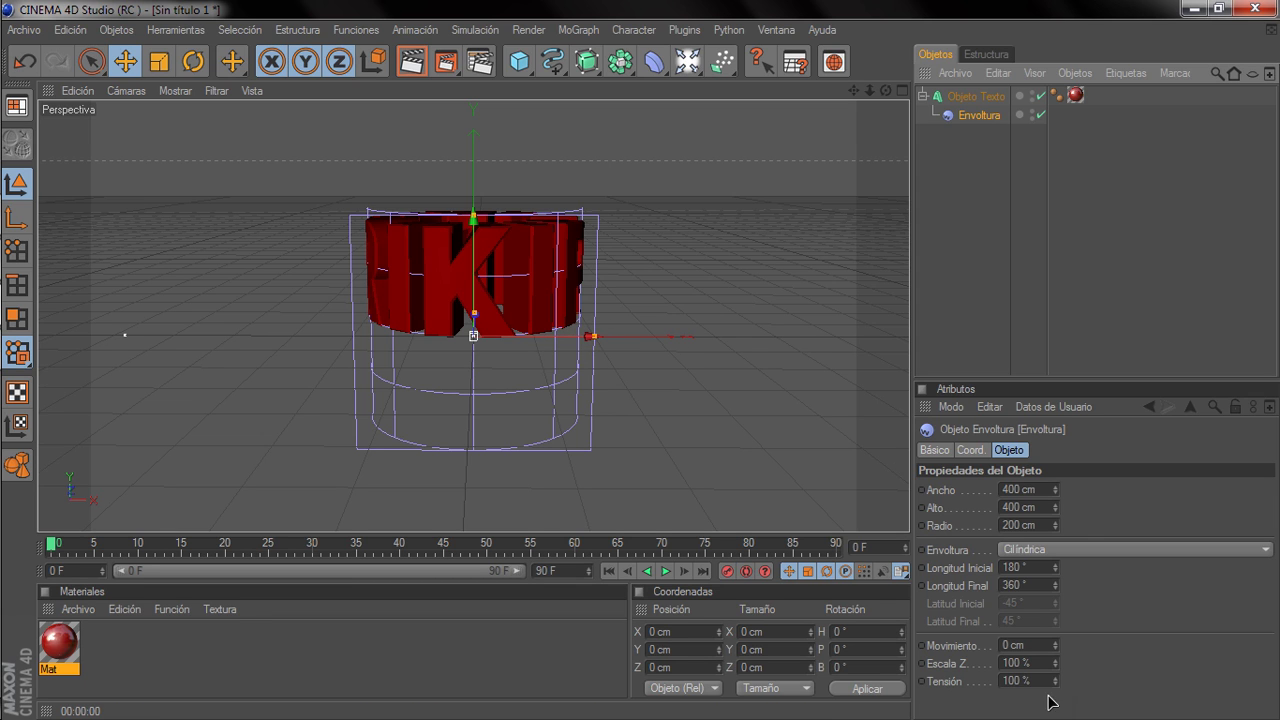
# Set the wrap tension to 28% and widen the wrap to 812.866 cm.
pyautogui.moveTo(1054, 683)
pyautogui.mouseDown()
pyautogui.moveTo(1054, 700)
pyautogui.moveTo(1054, 686)
pyautogui.mouseUp()
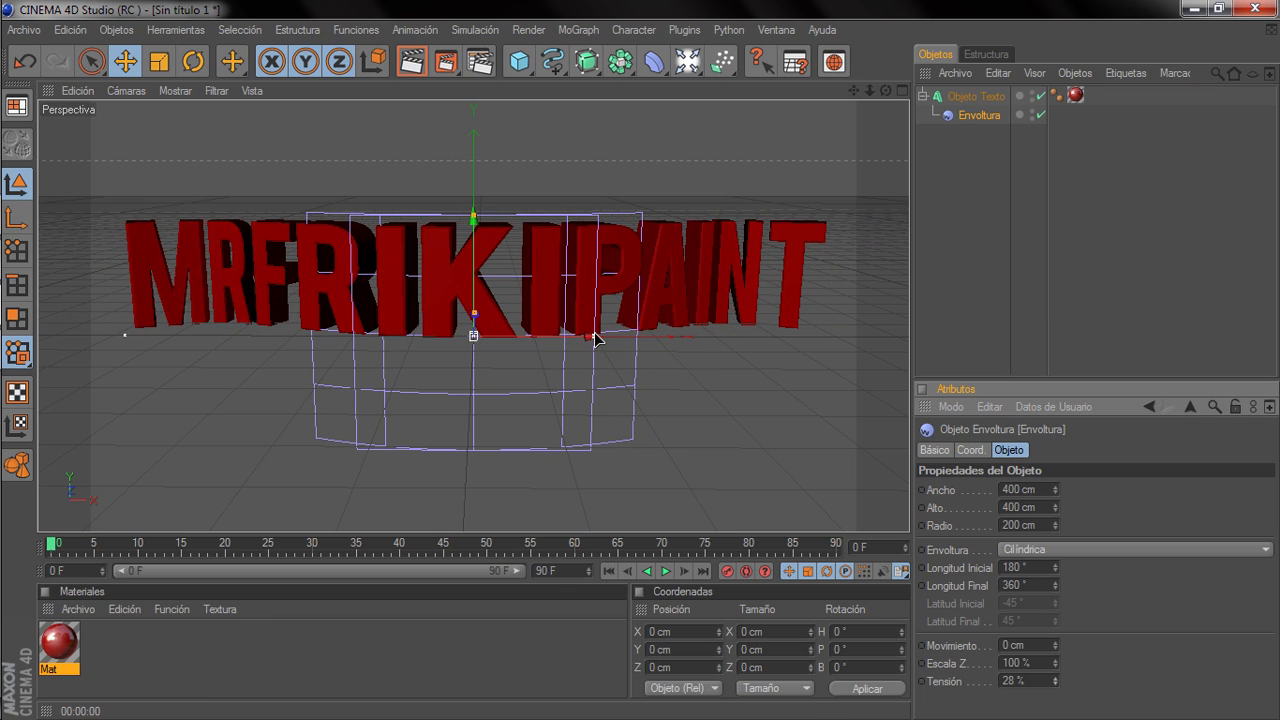
pyautogui.moveTo(596, 336); pyautogui.dragTo(719, 336)
pyautogui.moveTo(593, 336); pyautogui.dragTo(601, 336)
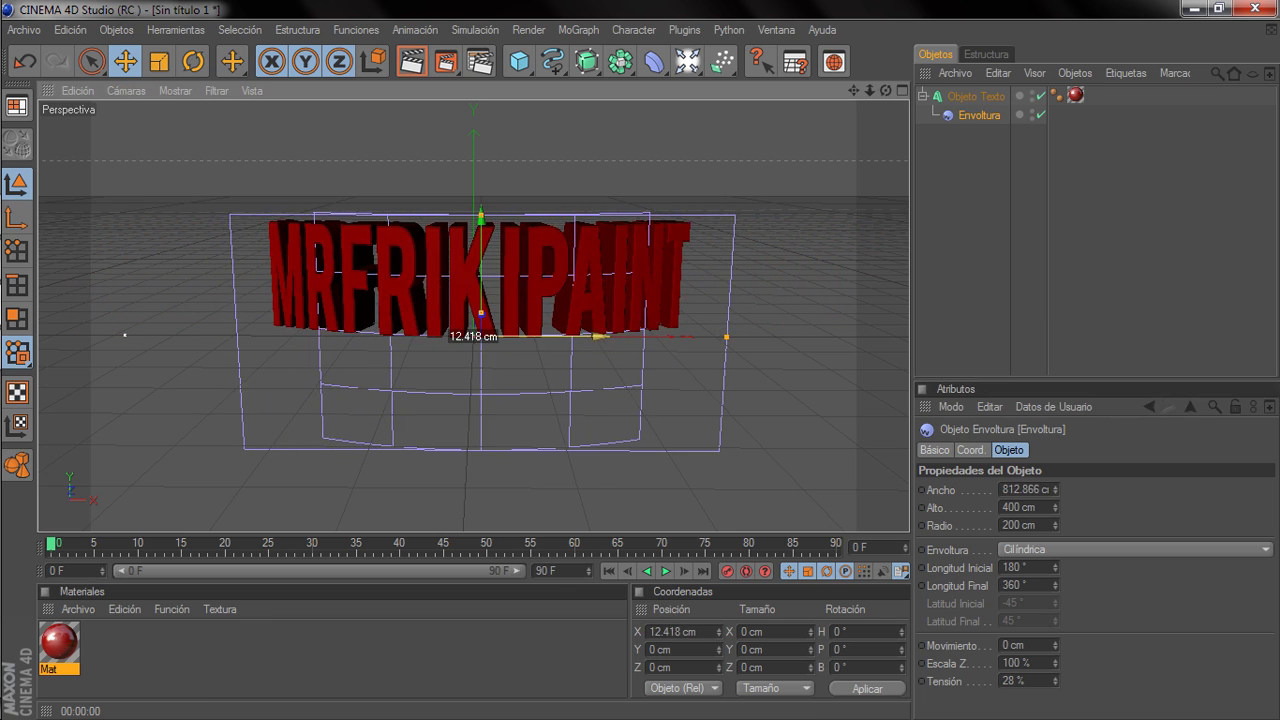
pyautogui.moveTo(886, 91); pyautogui.dragTo(727, 165)
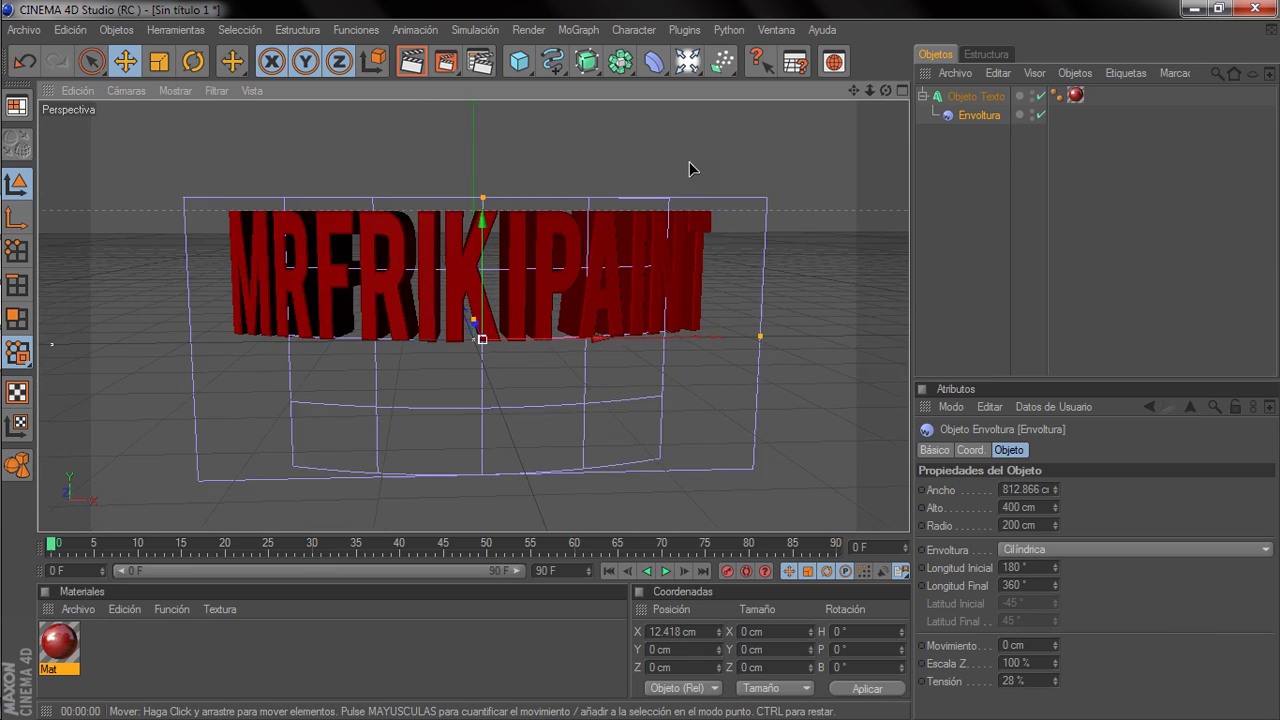
pyautogui.scroll(2, 695, 168)
pyautogui.scroll(2, 690, 165)
pyautogui.scroll(1, 690, 165)
pyautogui.moveTo(852, 97); pyautogui.dragTo(823, 148)
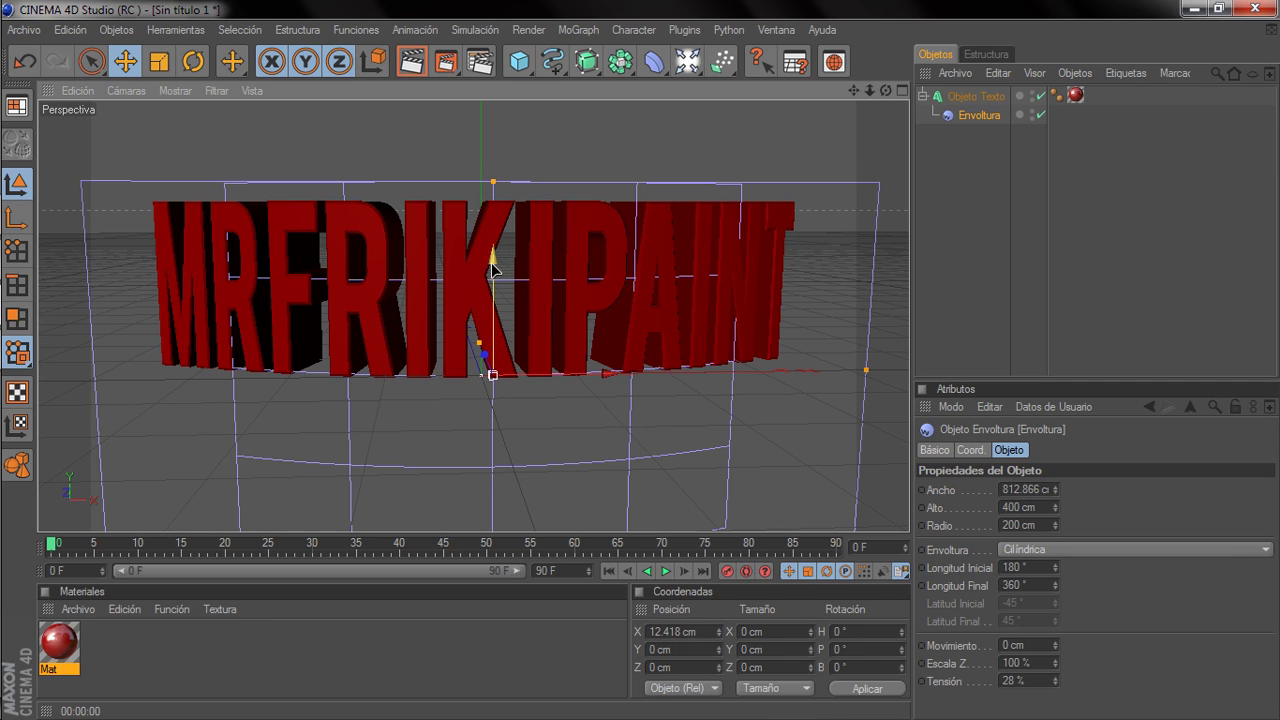
# Shift the wrap deformer vertically to adjust the text's curve.
pyautogui.moveTo(492, 268); pyautogui.dragTo(495, 214)
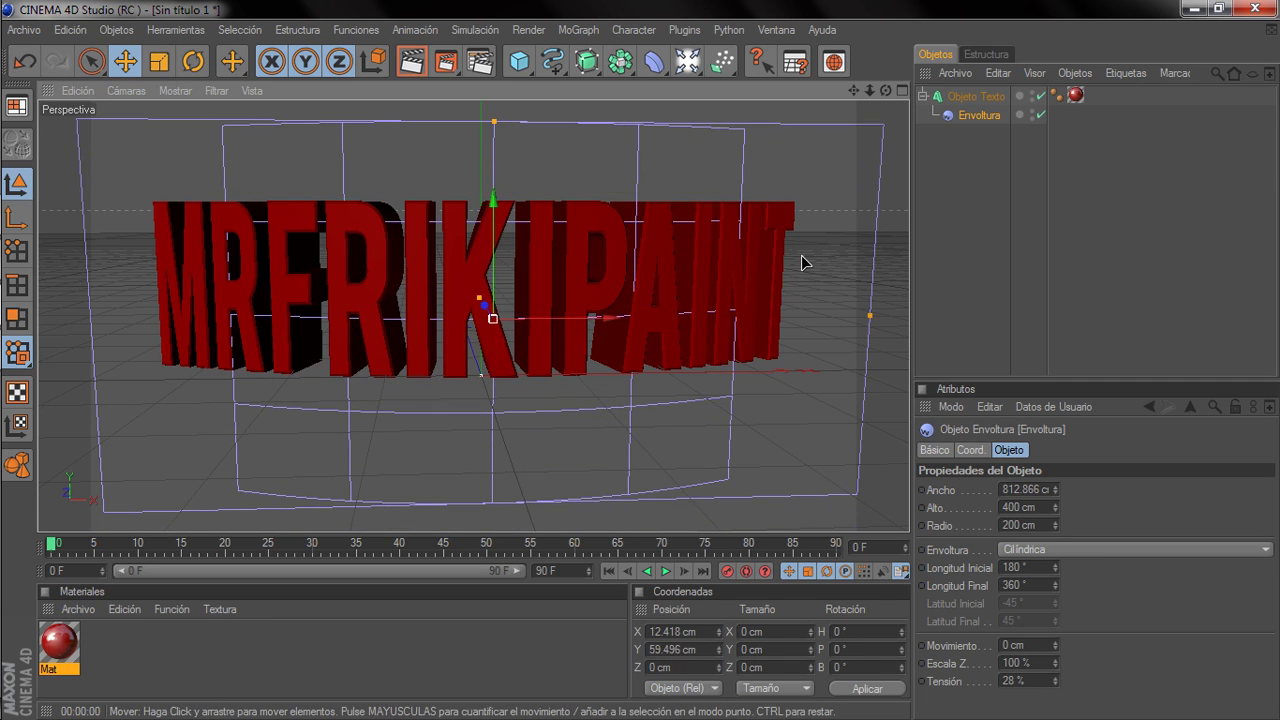
pyautogui.click(656, 72)
pyautogui.scroll(2, 645, 231)
pyautogui.scroll(-2, 645, 231)
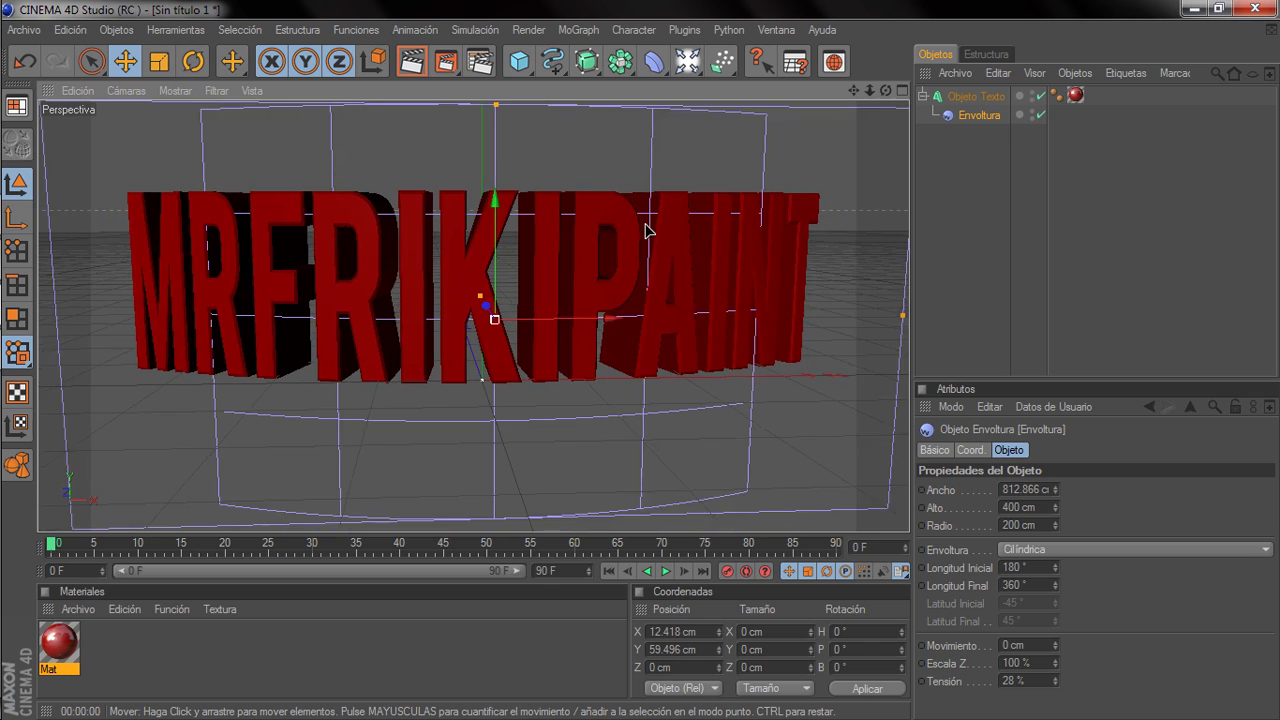
pyautogui.scroll(2, 645, 231)
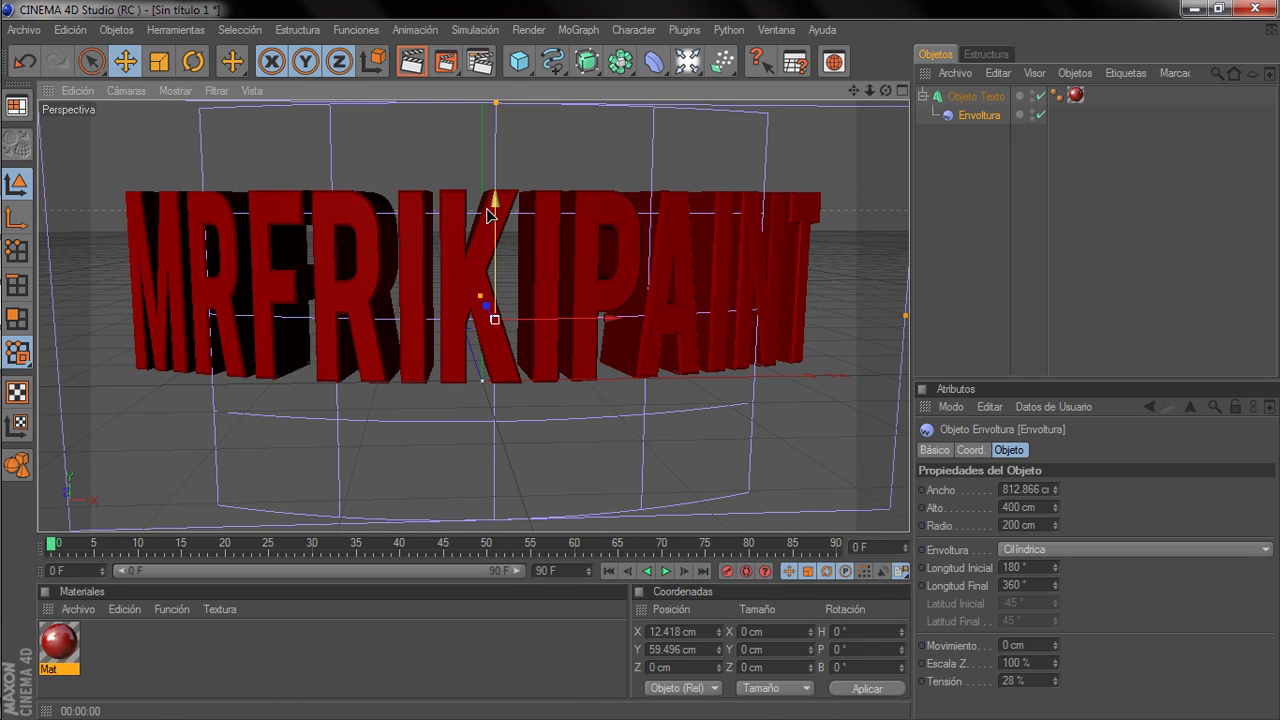
# Render the curved red text to a 1280x720 picture, close the viewer, and minimise Cinema 4D.
pyautogui.click(446, 66)
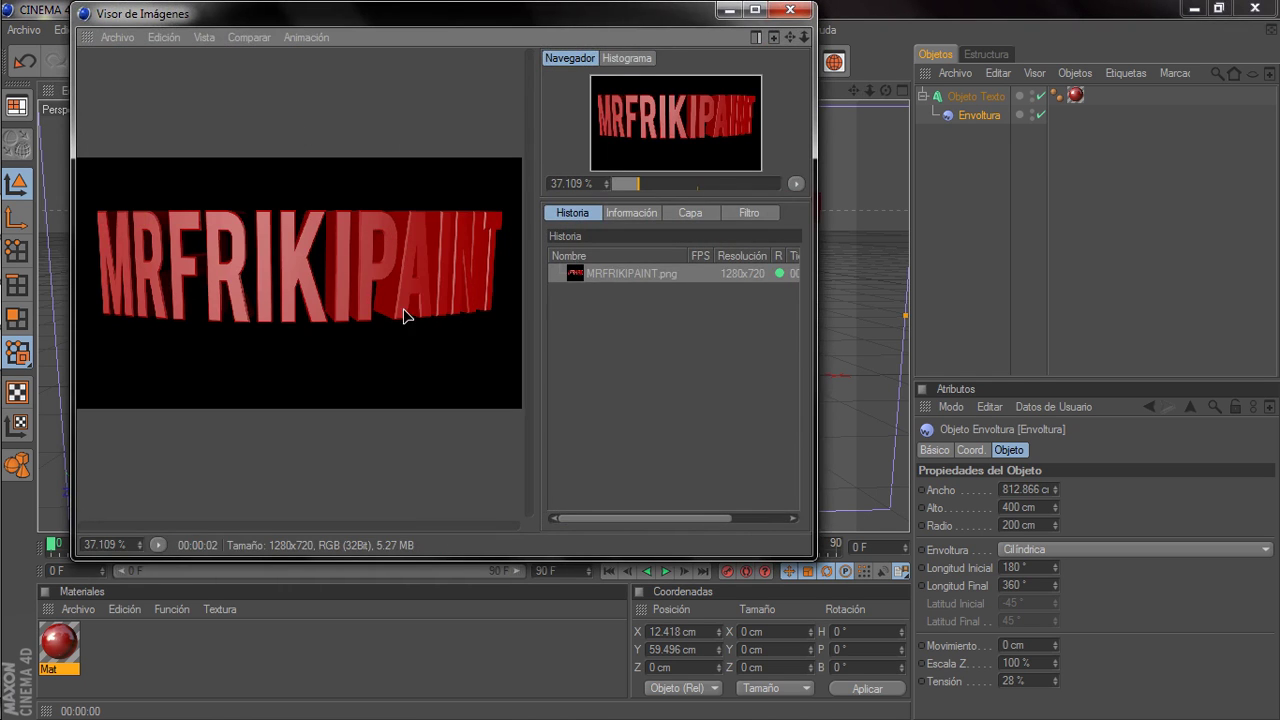
pyautogui.click(790, 11)
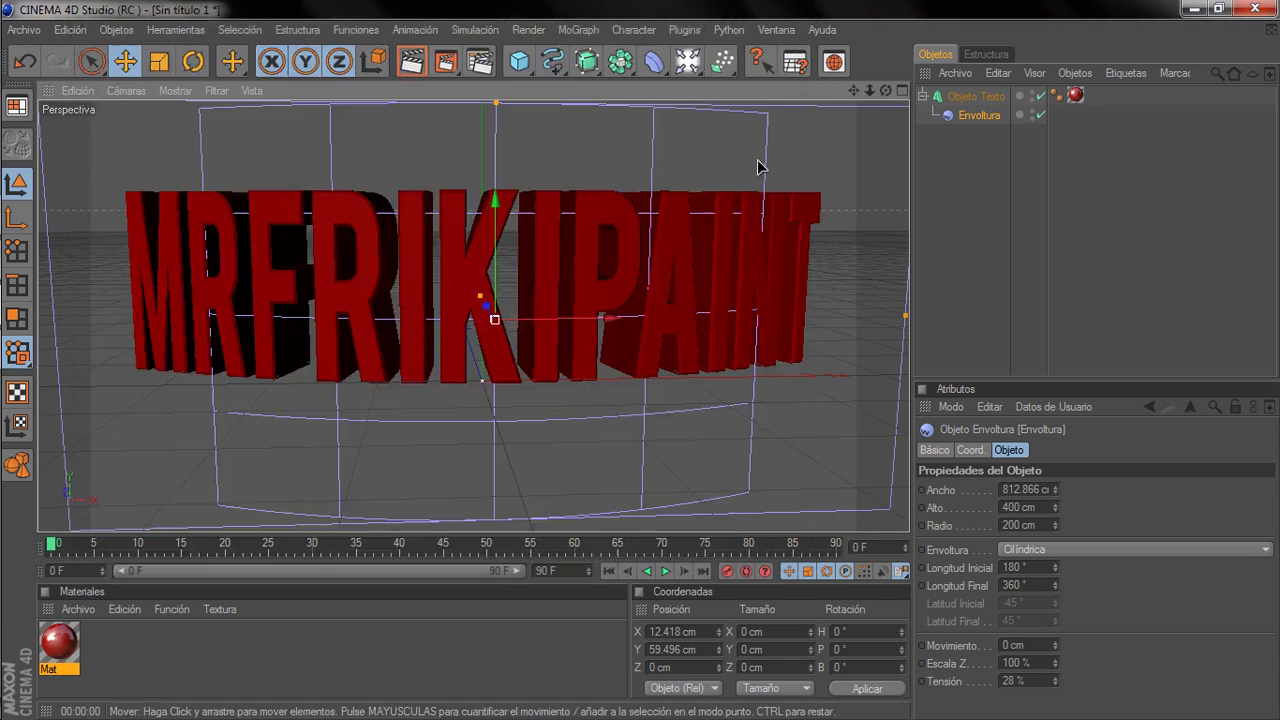
pyautogui.click(1192, 9)
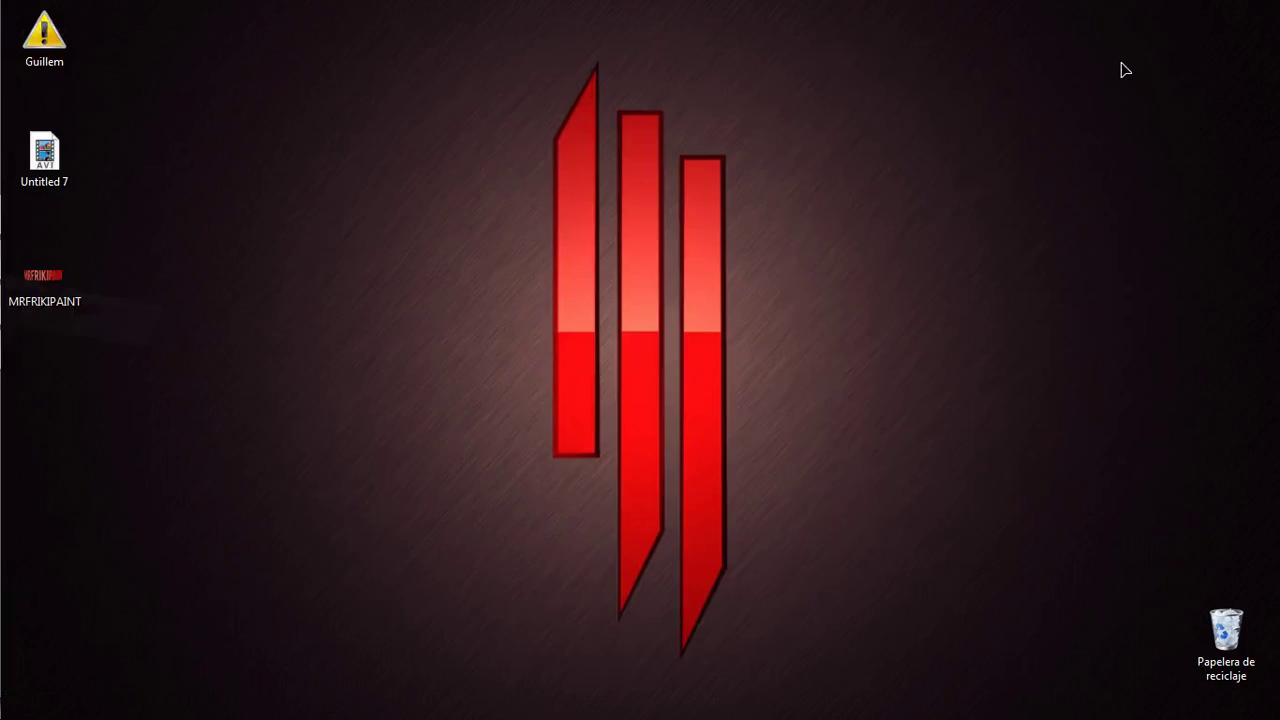
# Preview the MRFRIKIPAINT render in Windows Photo Viewer, then return to Photoshop CS5.
pyautogui.click(53, 285)
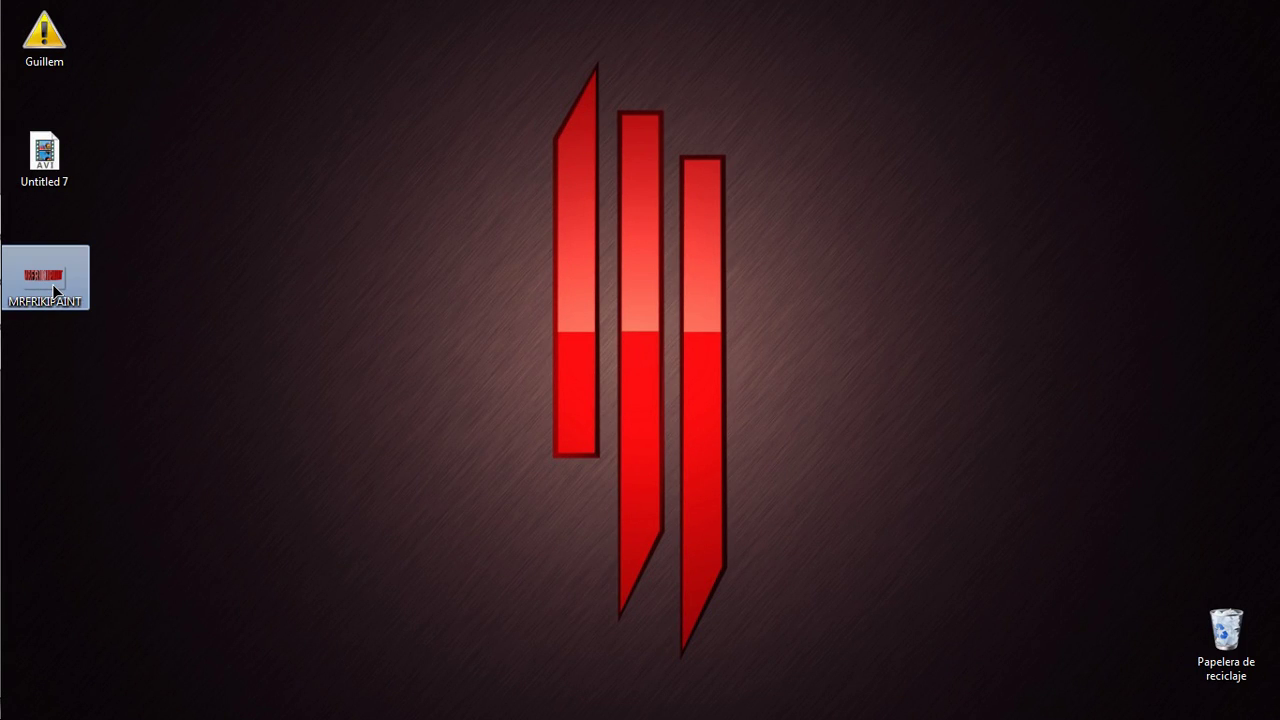
pyautogui.doubleClick(52, 284)
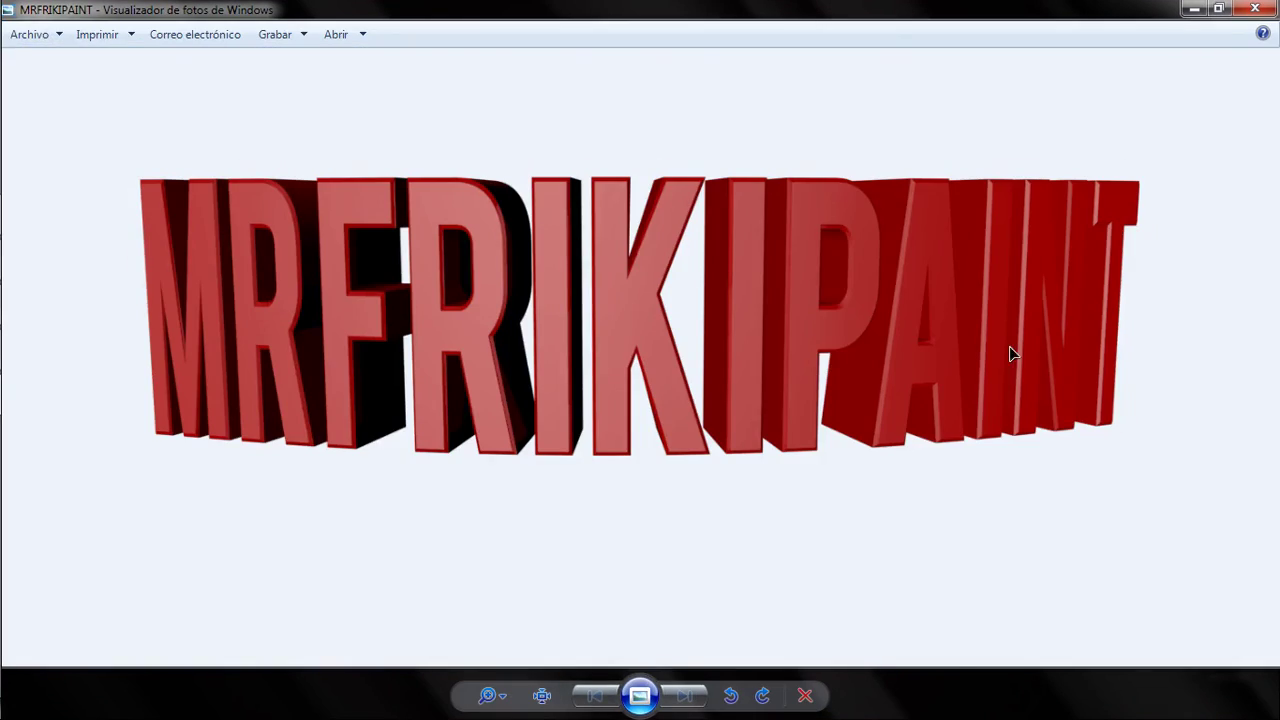
pyautogui.click(1254, 9)
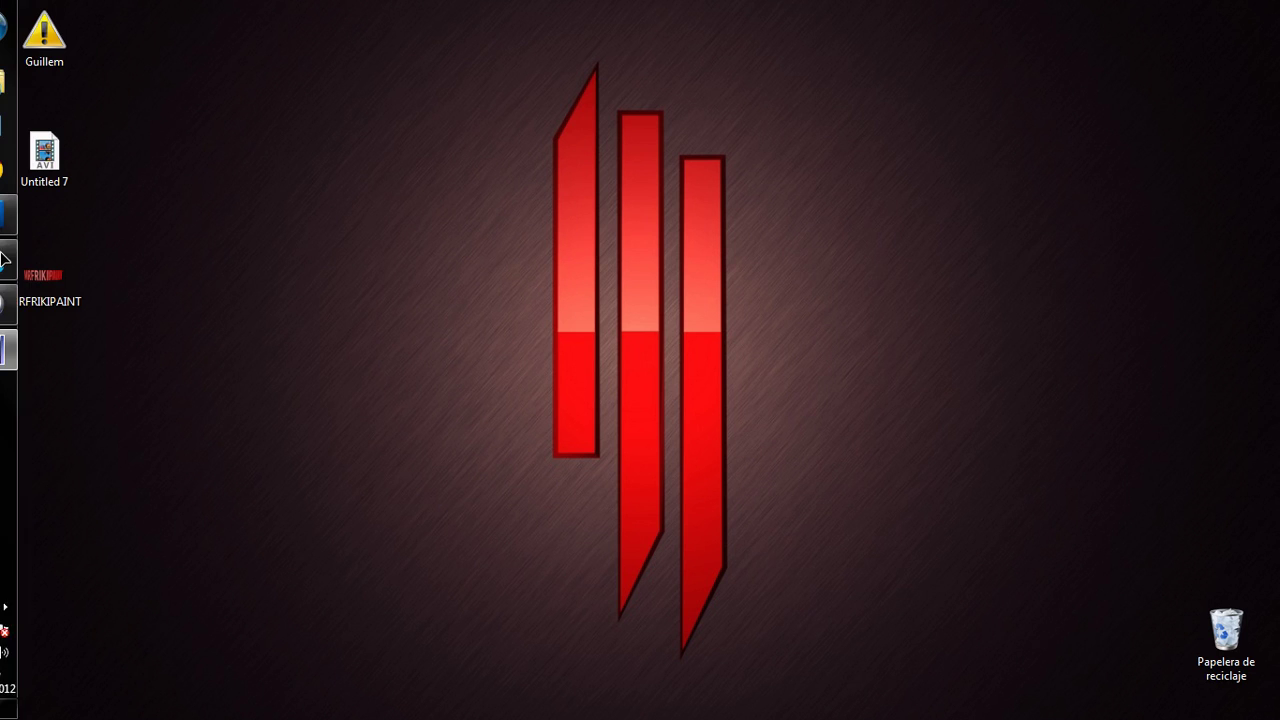
pyautogui.click(29, 214)
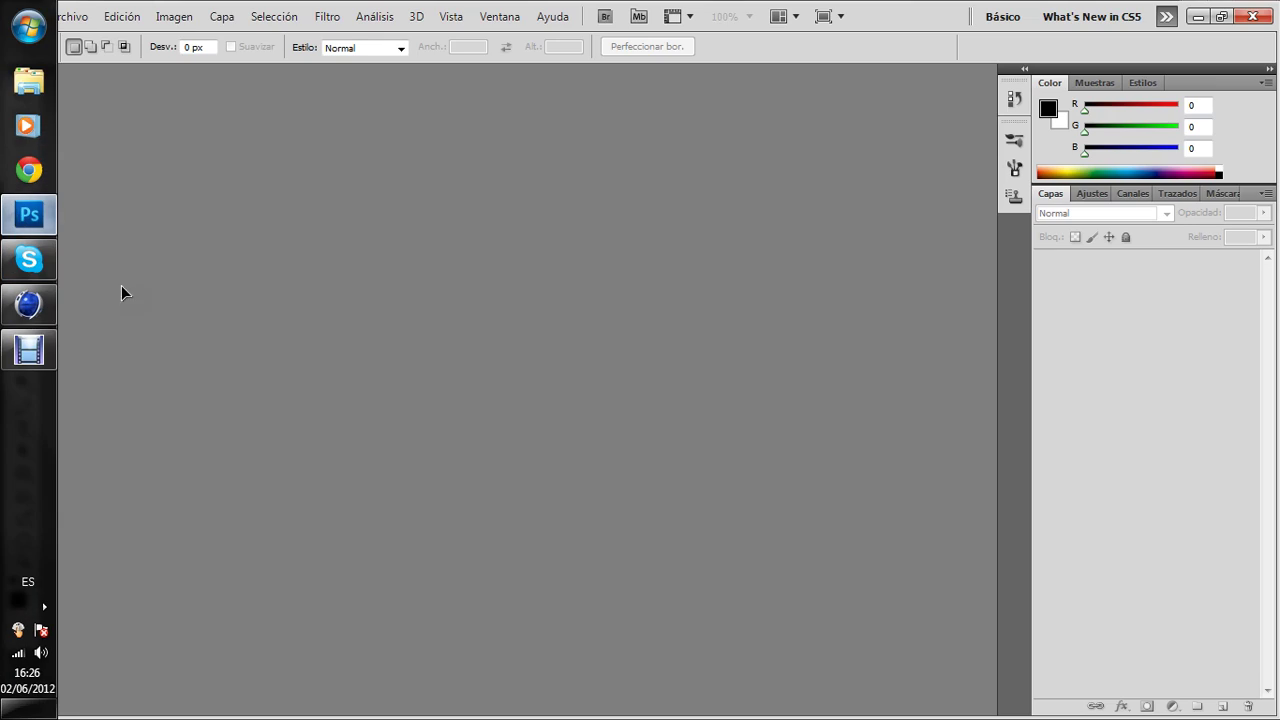
# Create a new 1280x720 blank Photoshop document.
pyautogui.click(74, 17)
pyautogui.click(120, 34)
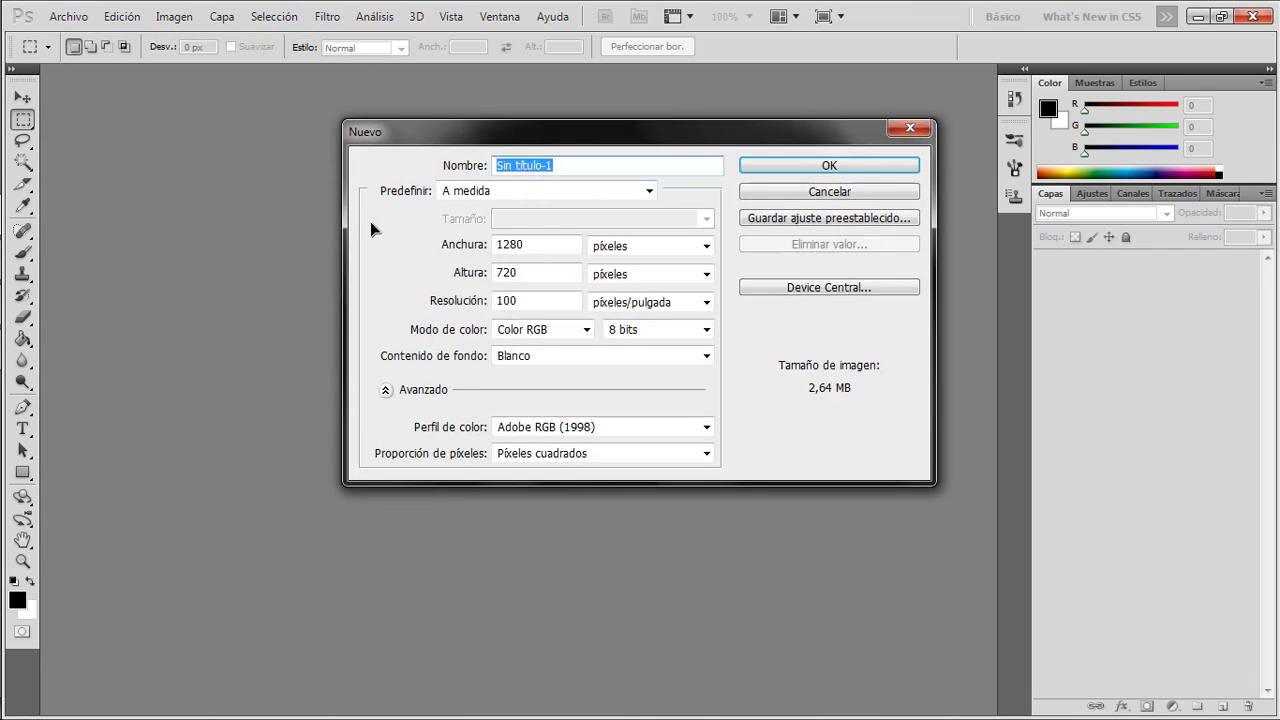
pyautogui.click(532, 246)
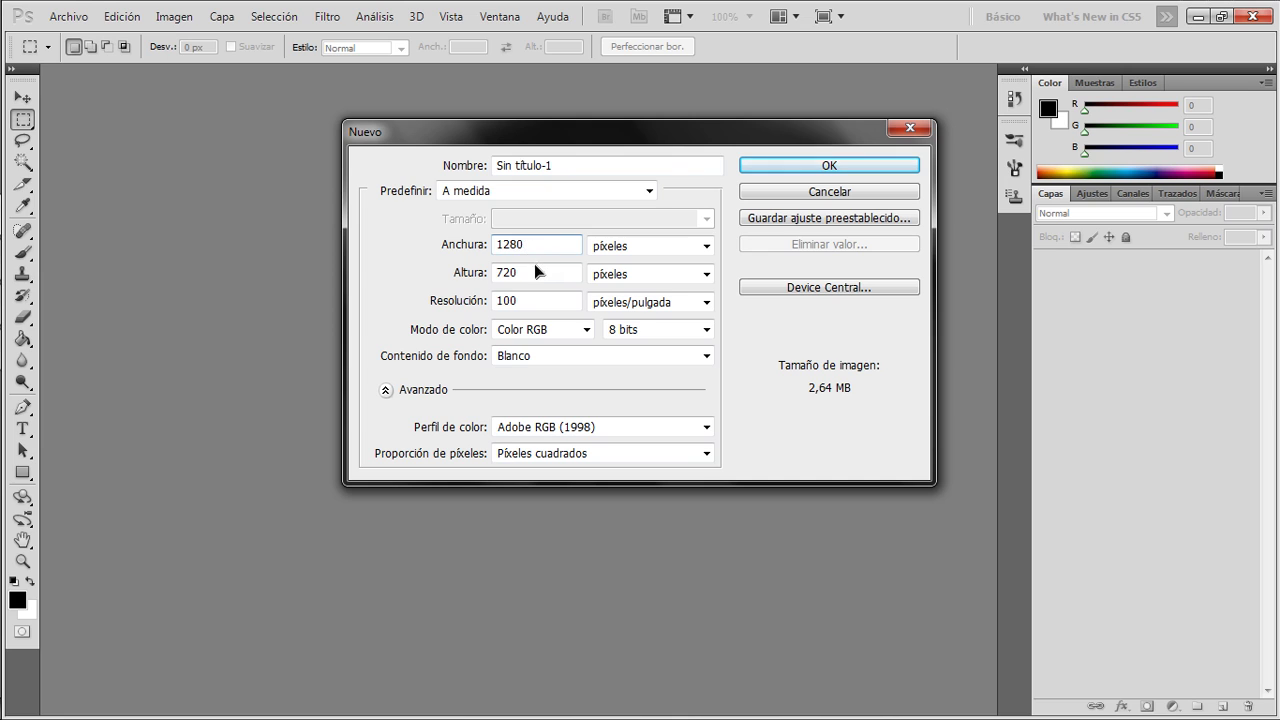
pyautogui.moveTo(531, 272); pyautogui.dragTo(500, 277)
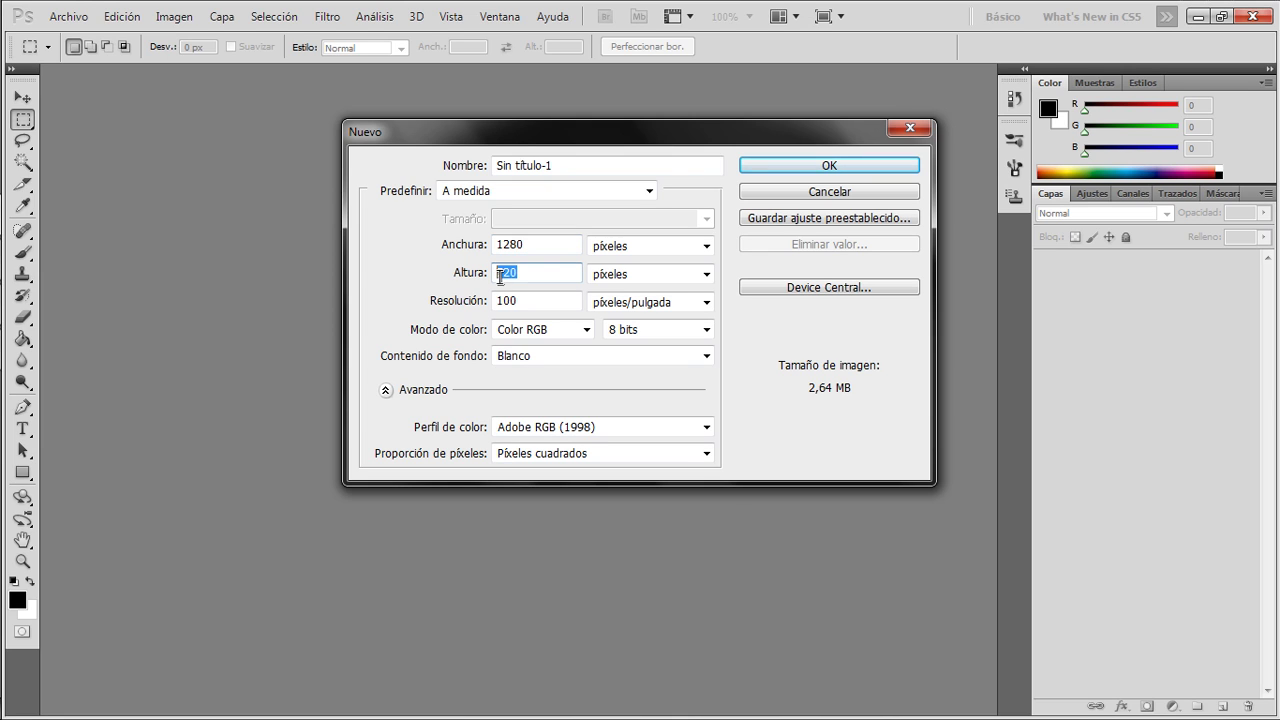
pyautogui.click(788, 167)
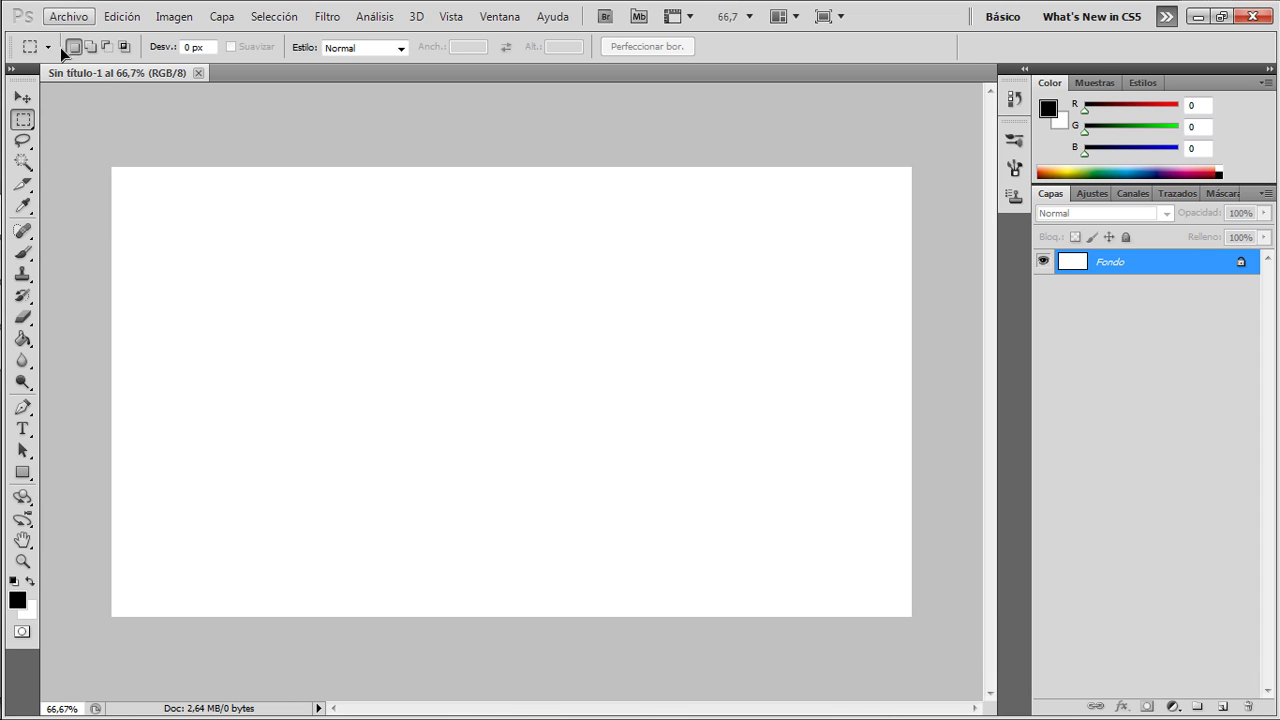
# Place the MRFRIKIPAINT render from the desktop into the document at its current size.
pyautogui.click(78, 17)
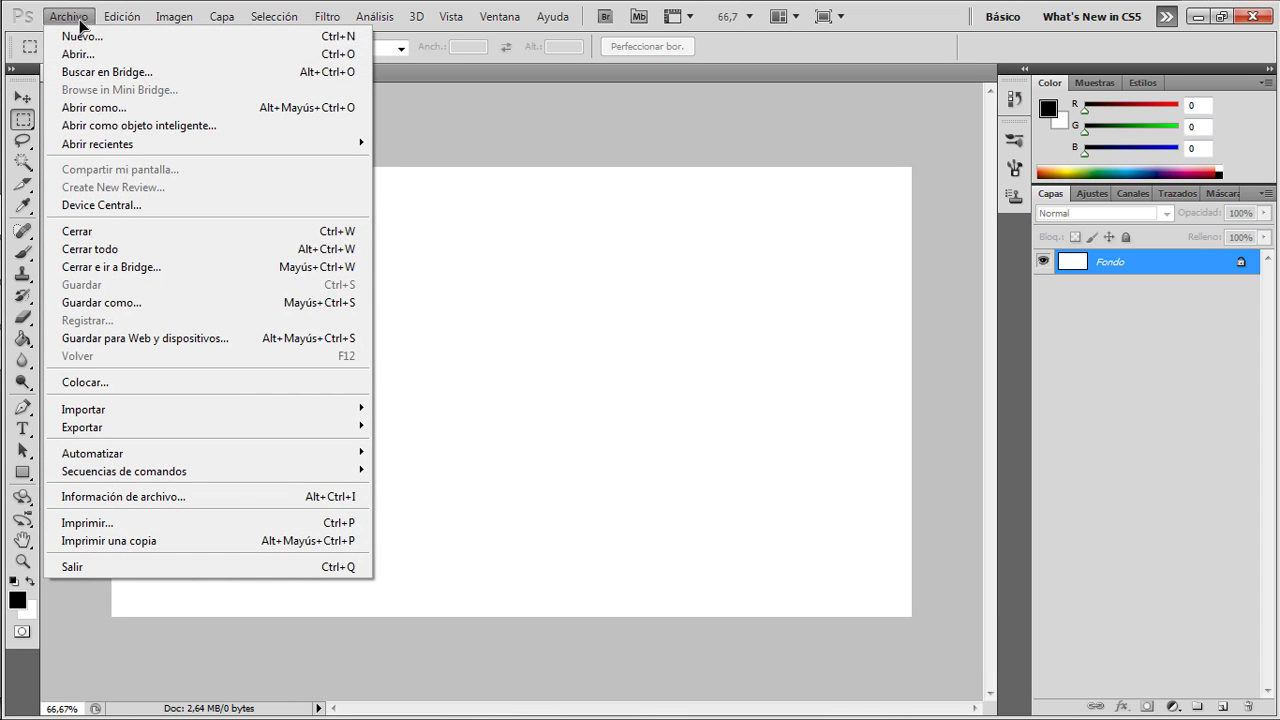
pyautogui.click(86, 382)
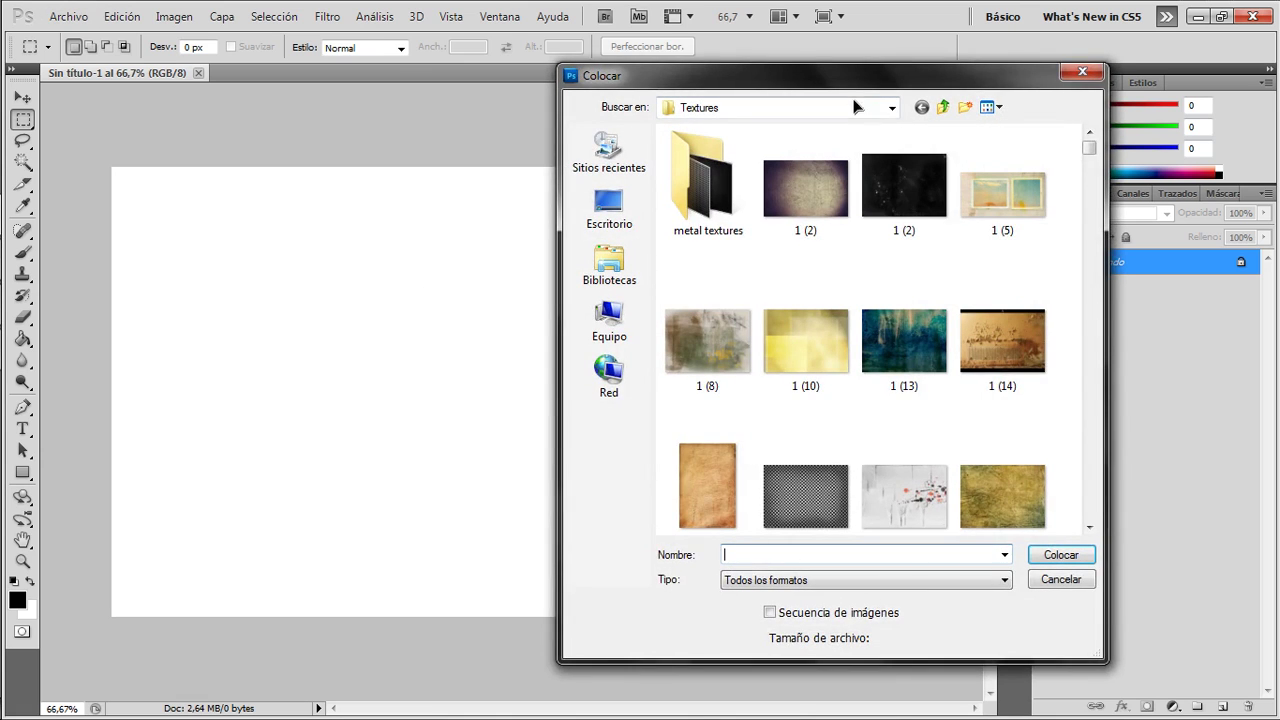
pyautogui.moveTo(781, 85); pyautogui.dragTo(593, 98)
pyautogui.click(421, 215)
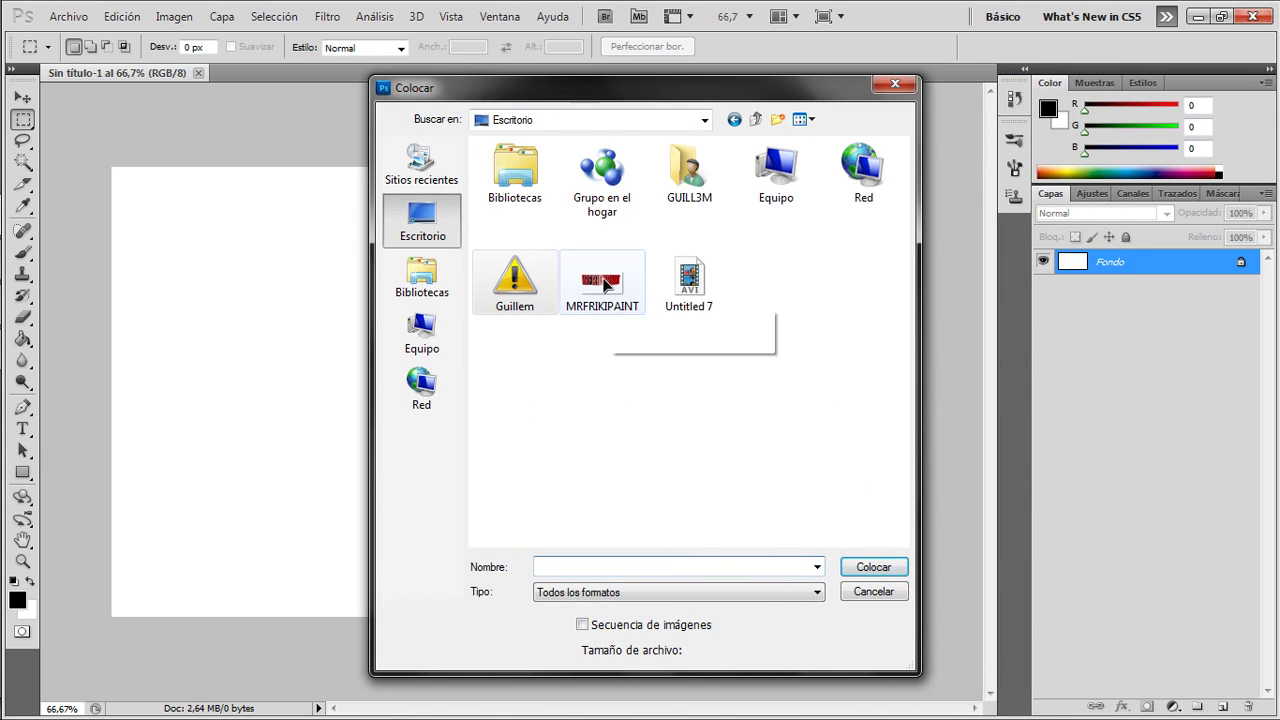
pyautogui.click(605, 285)
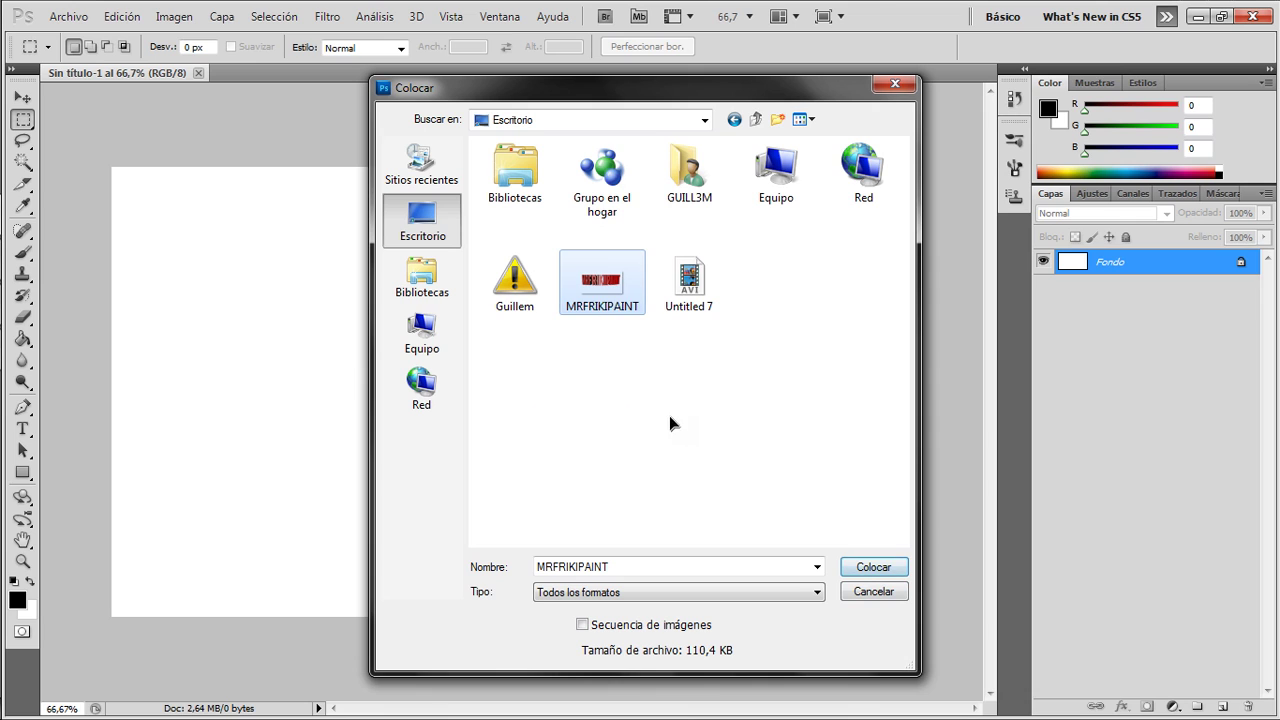
pyautogui.click(862, 568)
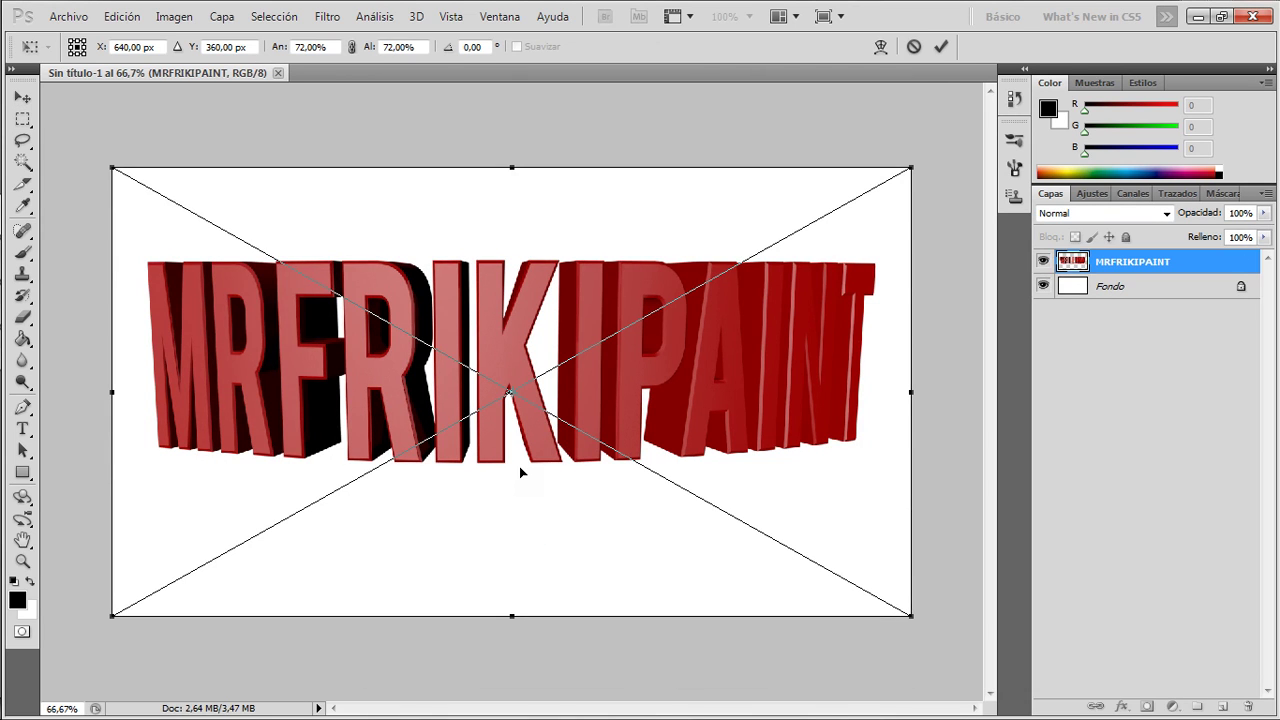
pyautogui.press('Return')
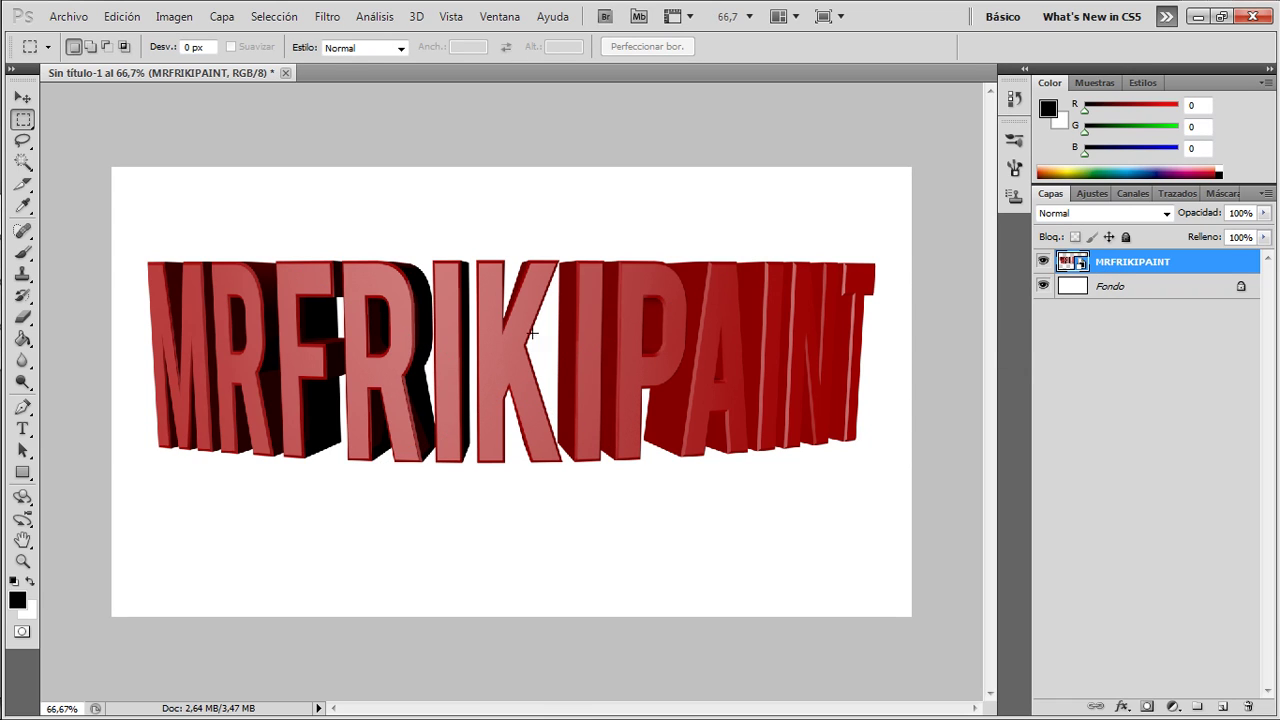
pyautogui.doubleClick(1186, 264)
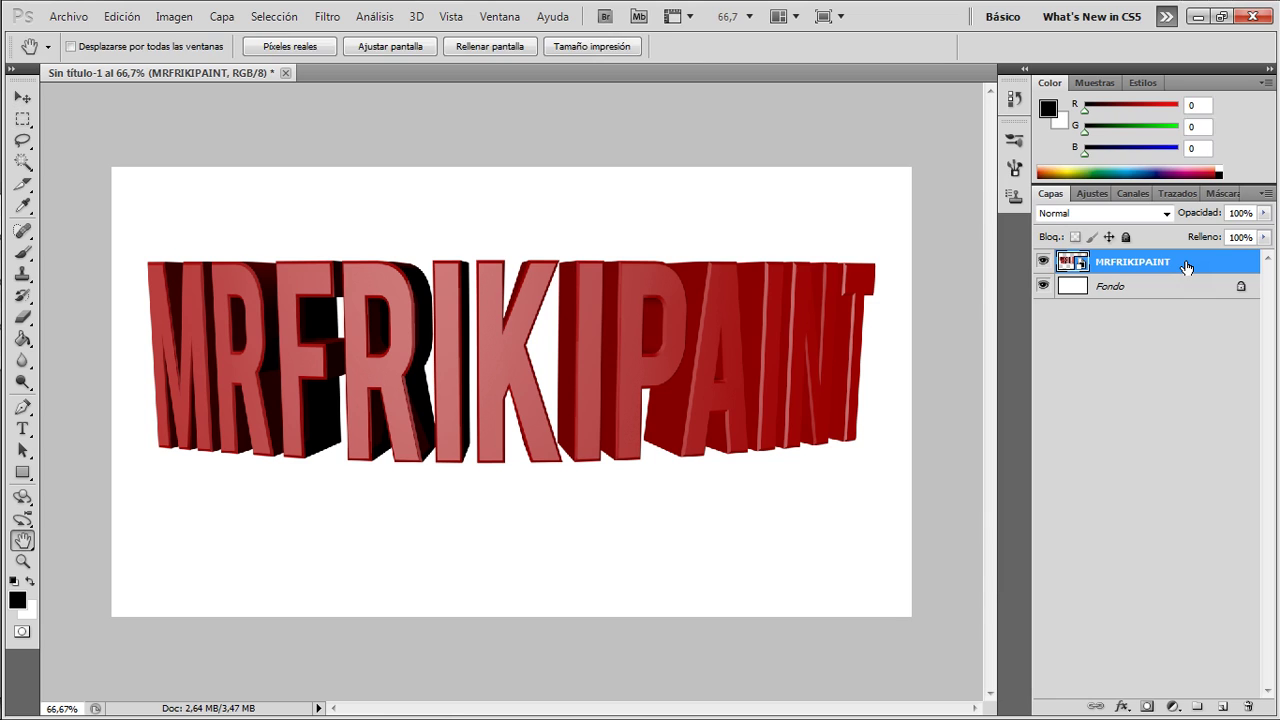
pyautogui.moveTo(877, 177); pyautogui.dragTo(467, 137)
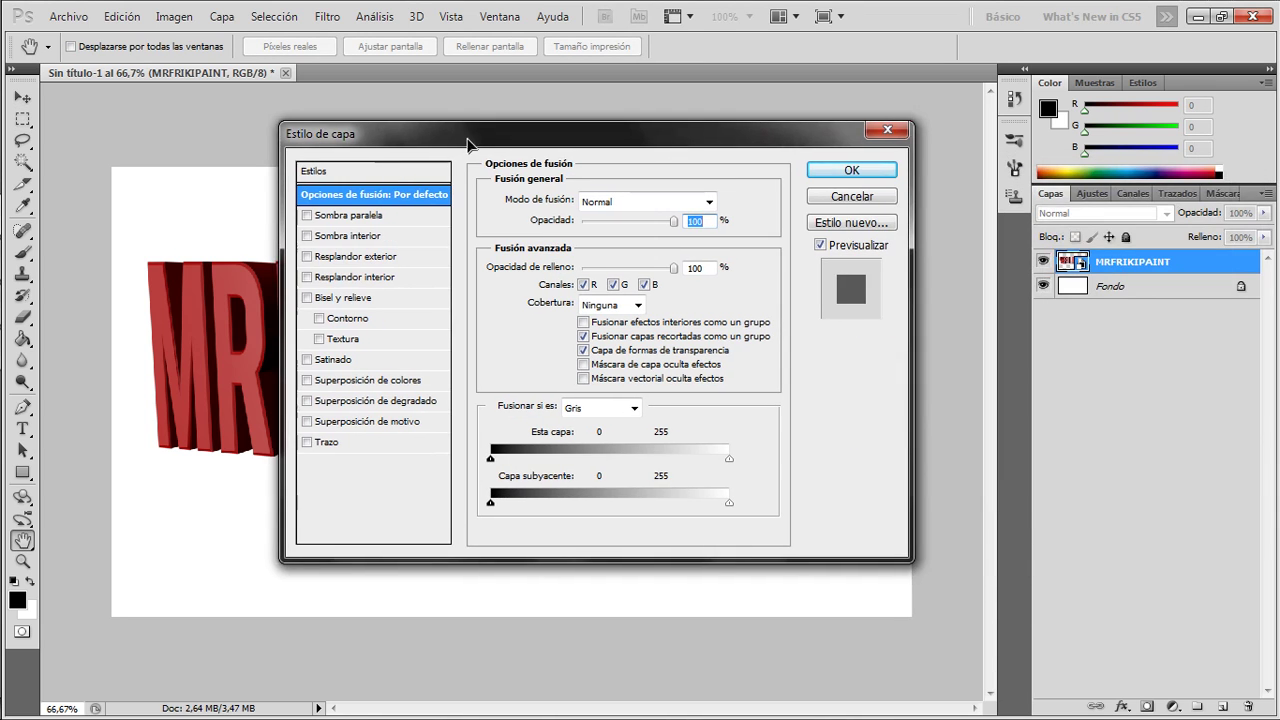
pyautogui.moveTo(387, 146); pyautogui.dragTo(825, 202)
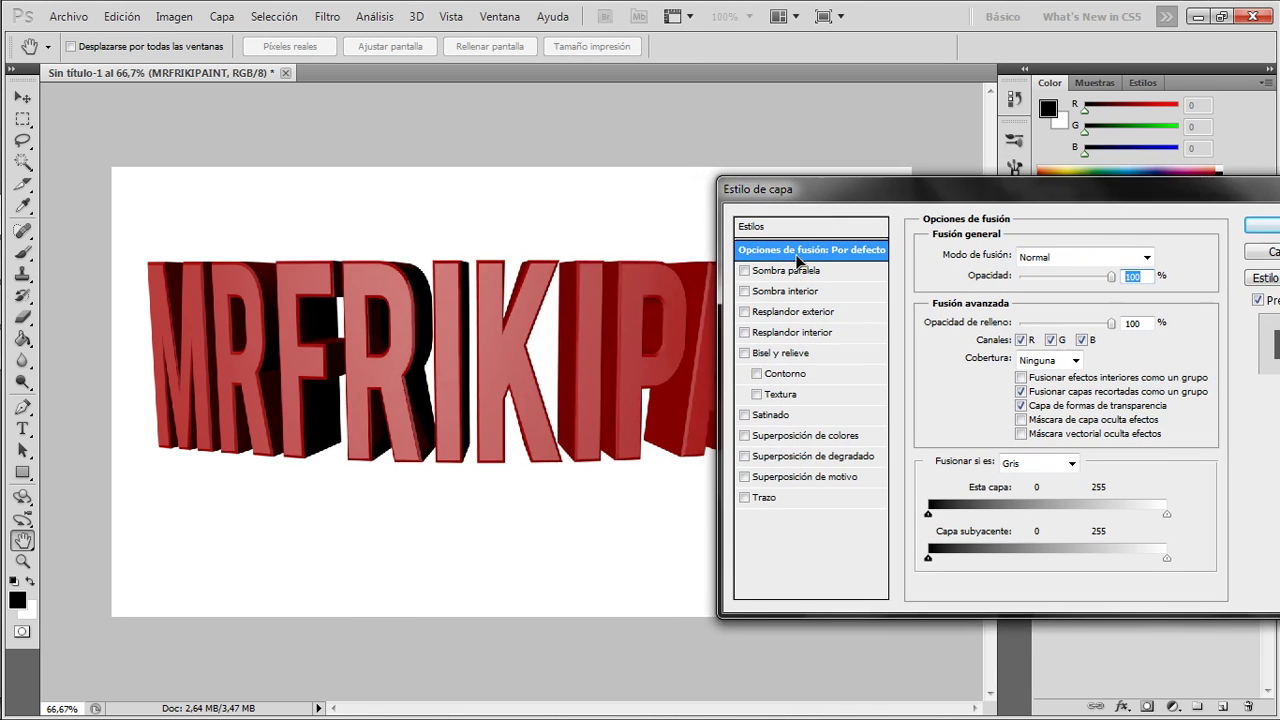
pyautogui.click(744, 271)
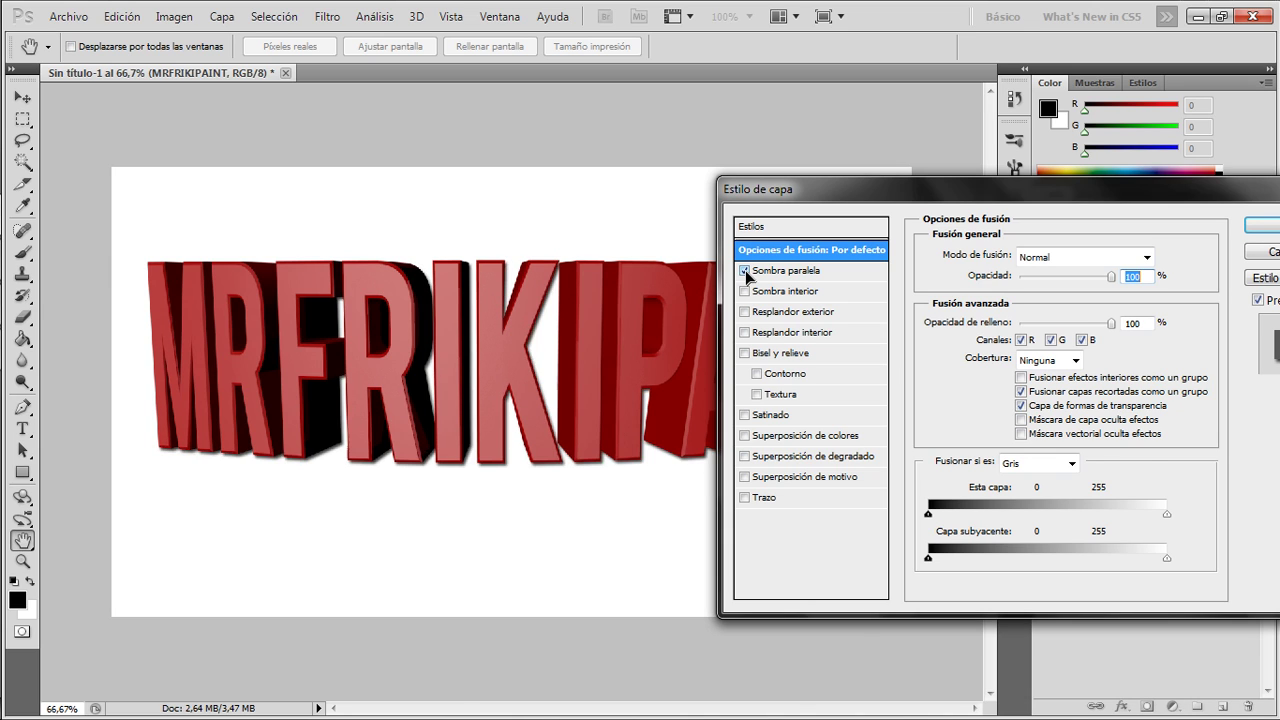
pyautogui.moveTo(836, 202)
pyautogui.mouseDown()
pyautogui.moveTo(811, 197)
pyautogui.moveTo(820, 191)
pyautogui.mouseUp()
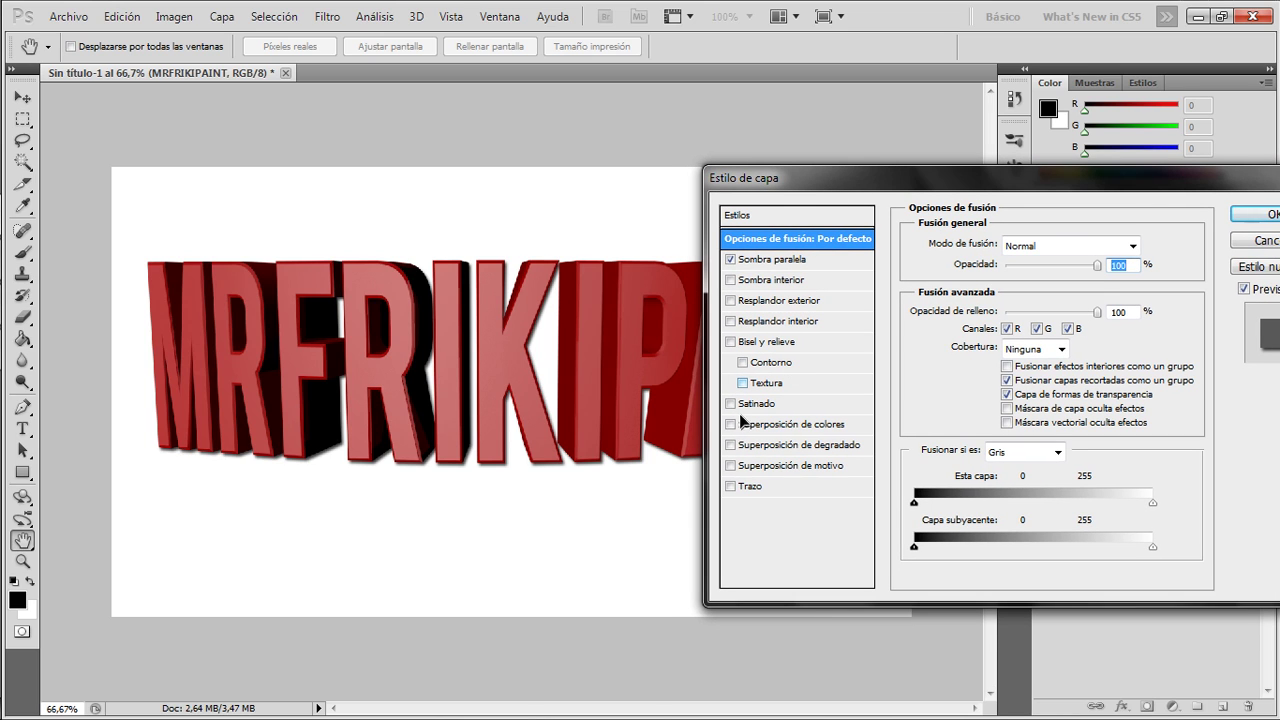
pyautogui.click(731, 445)
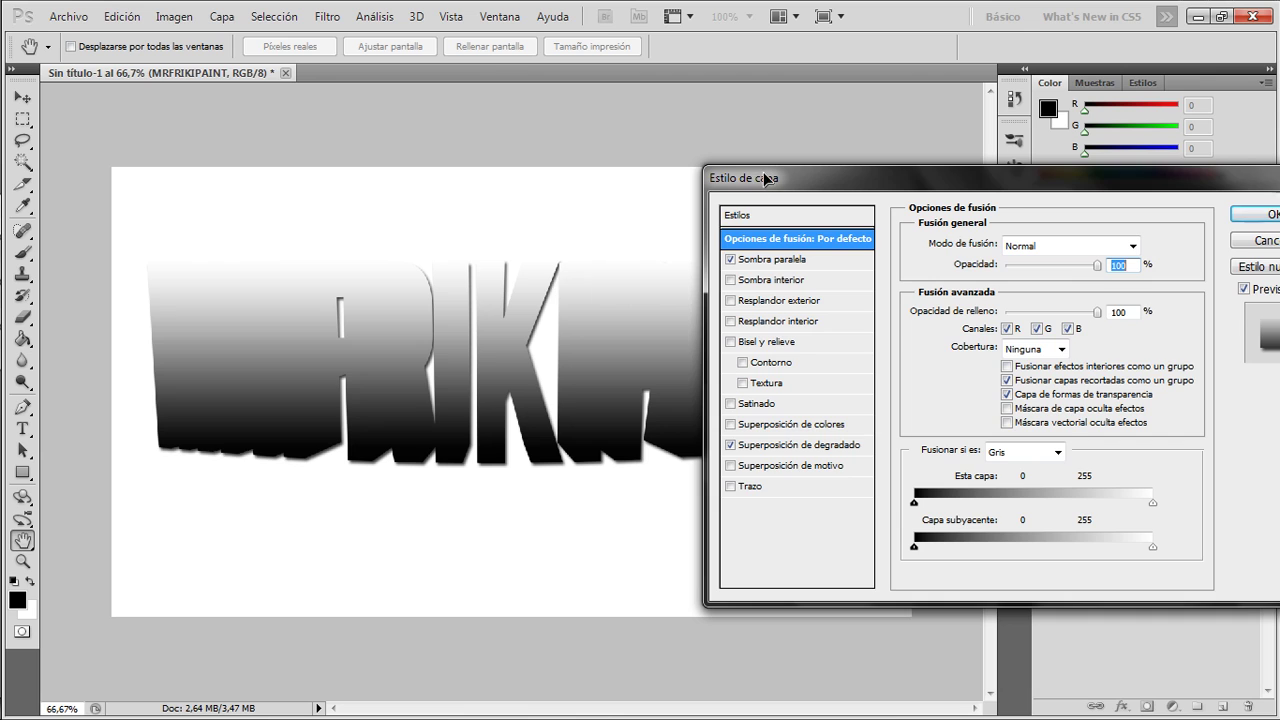
pyautogui.moveTo(765, 178); pyautogui.dragTo(696, 163)
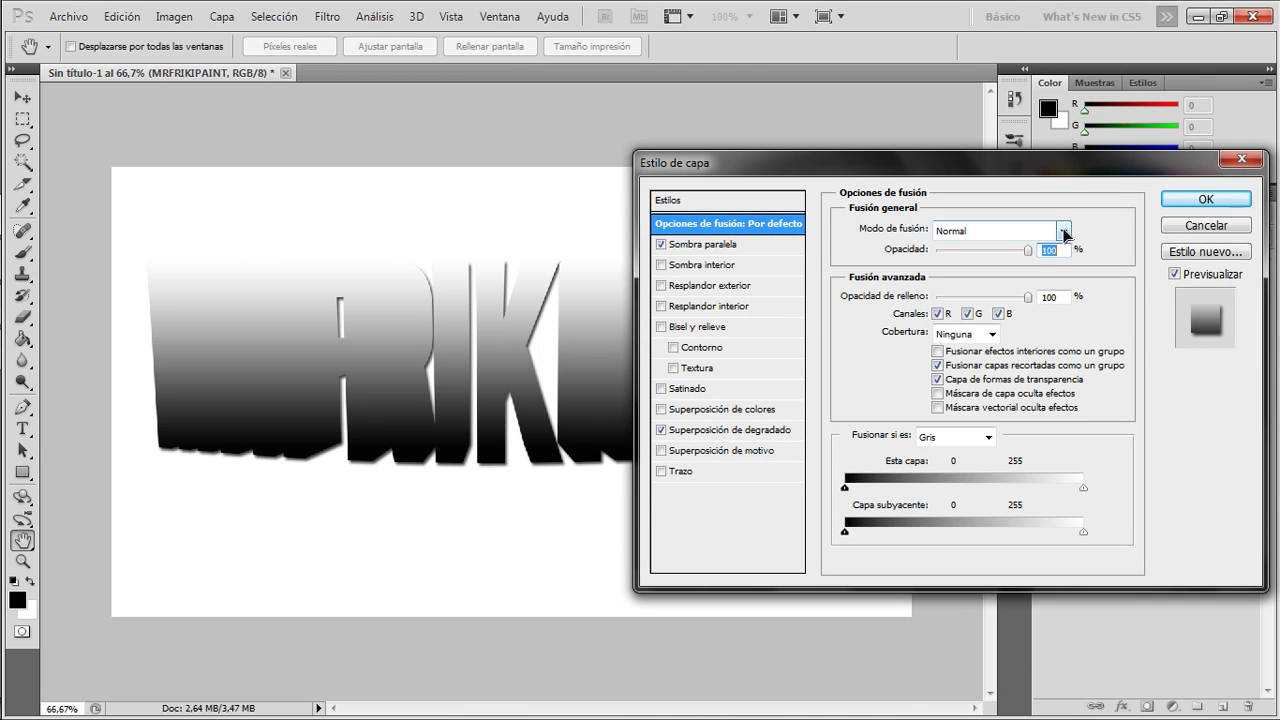
pyautogui.click(1064, 234)
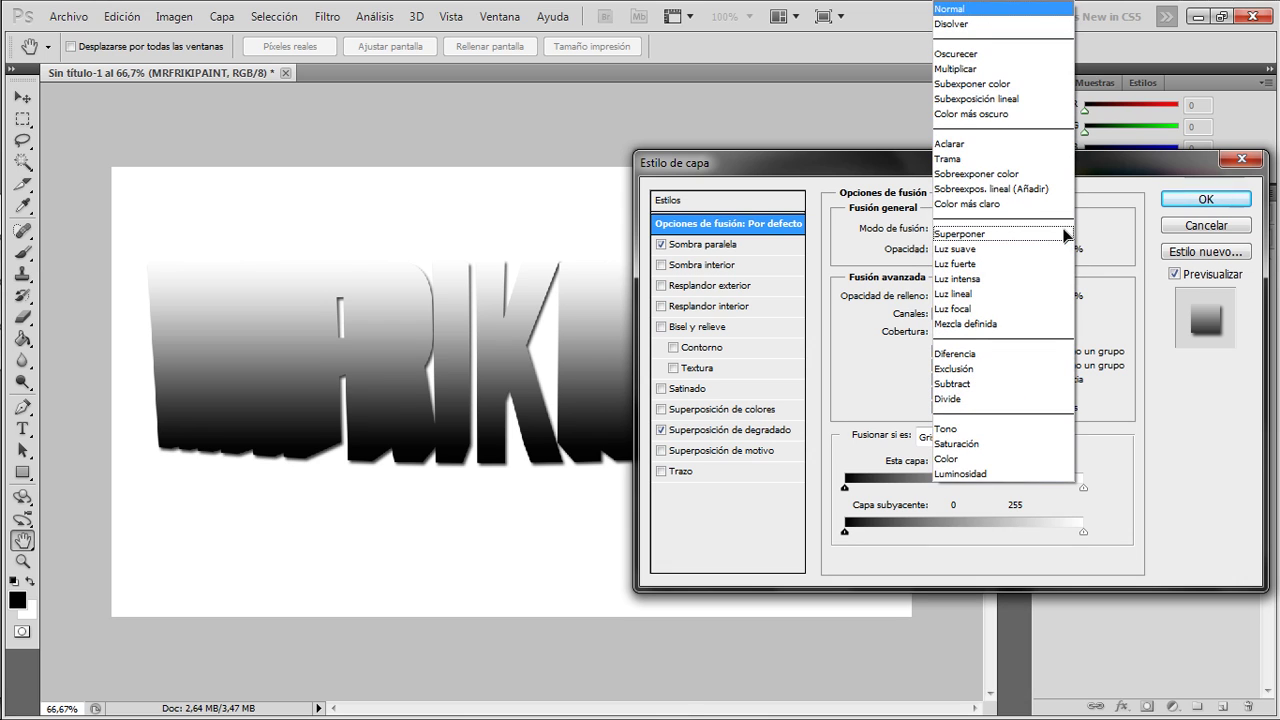
pyautogui.click(963, 236)
pyautogui.click(1064, 234)
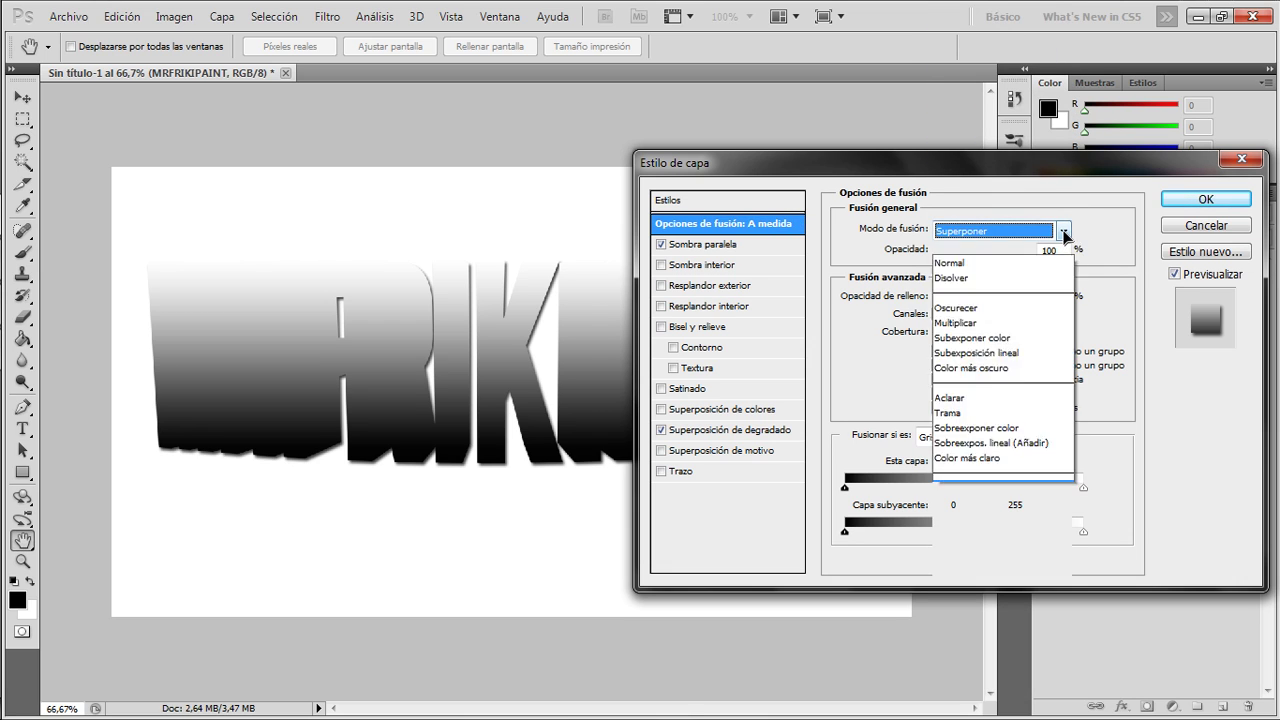
pyautogui.click(974, 236)
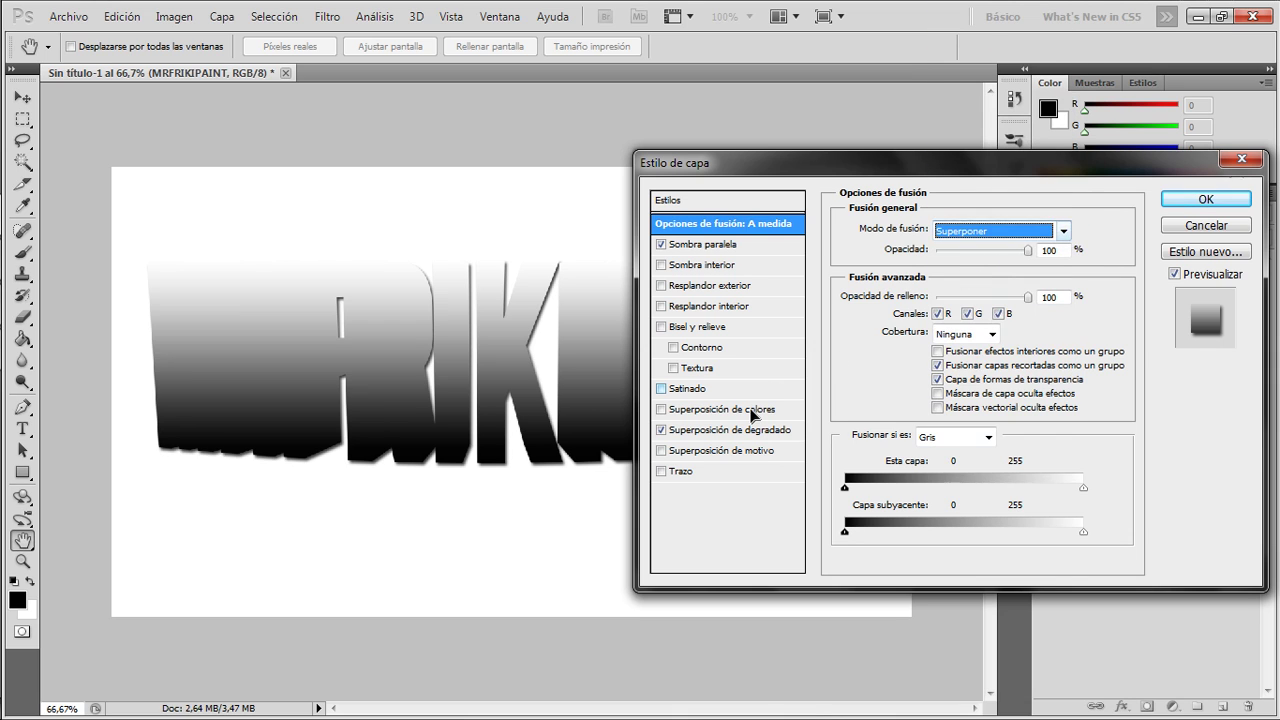
pyautogui.click(750, 430)
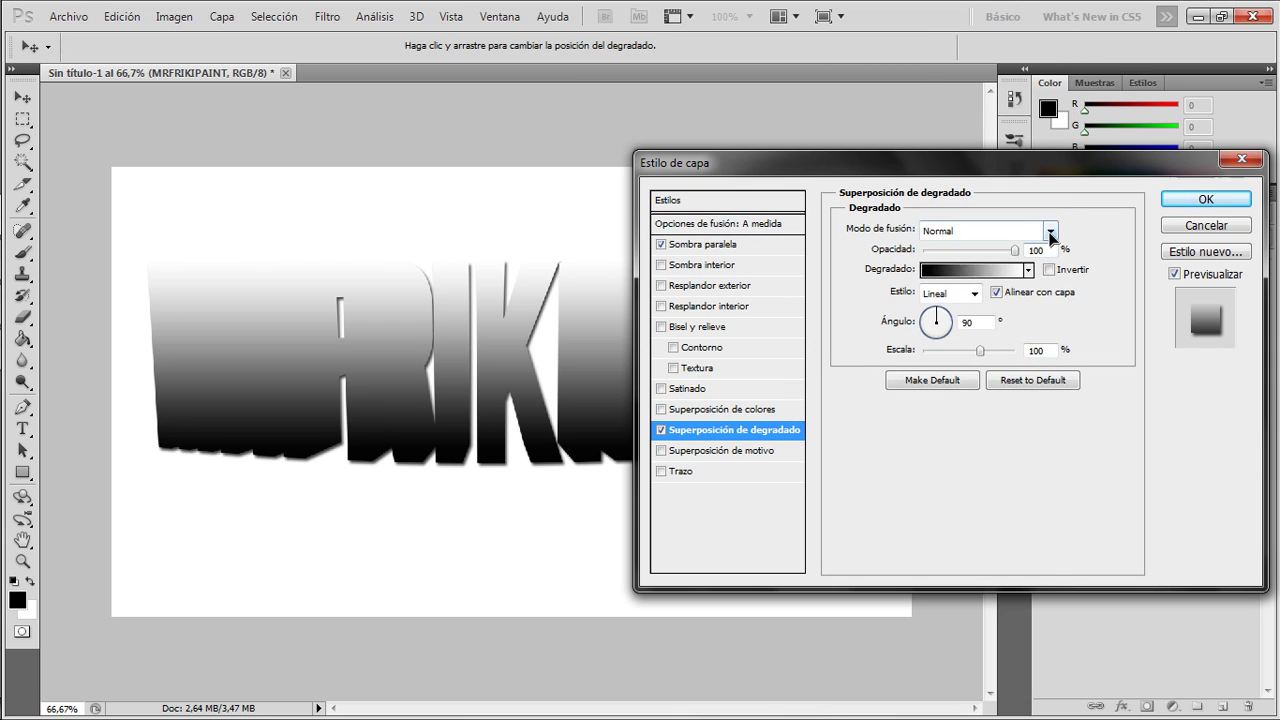
pyautogui.click(1050, 231)
pyautogui.click(953, 238)
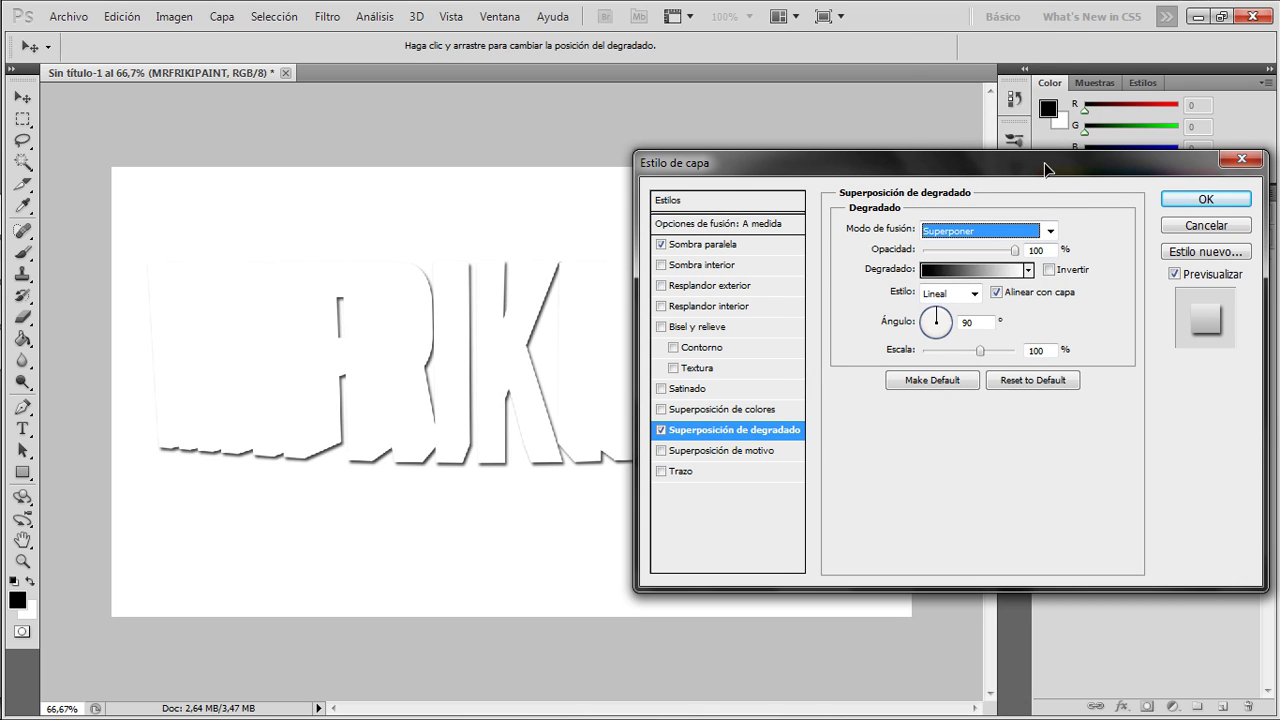
pyautogui.moveTo(1046, 170); pyautogui.dragTo(1022, 178)
pyautogui.moveTo(991, 258); pyautogui.dragTo(985, 260)
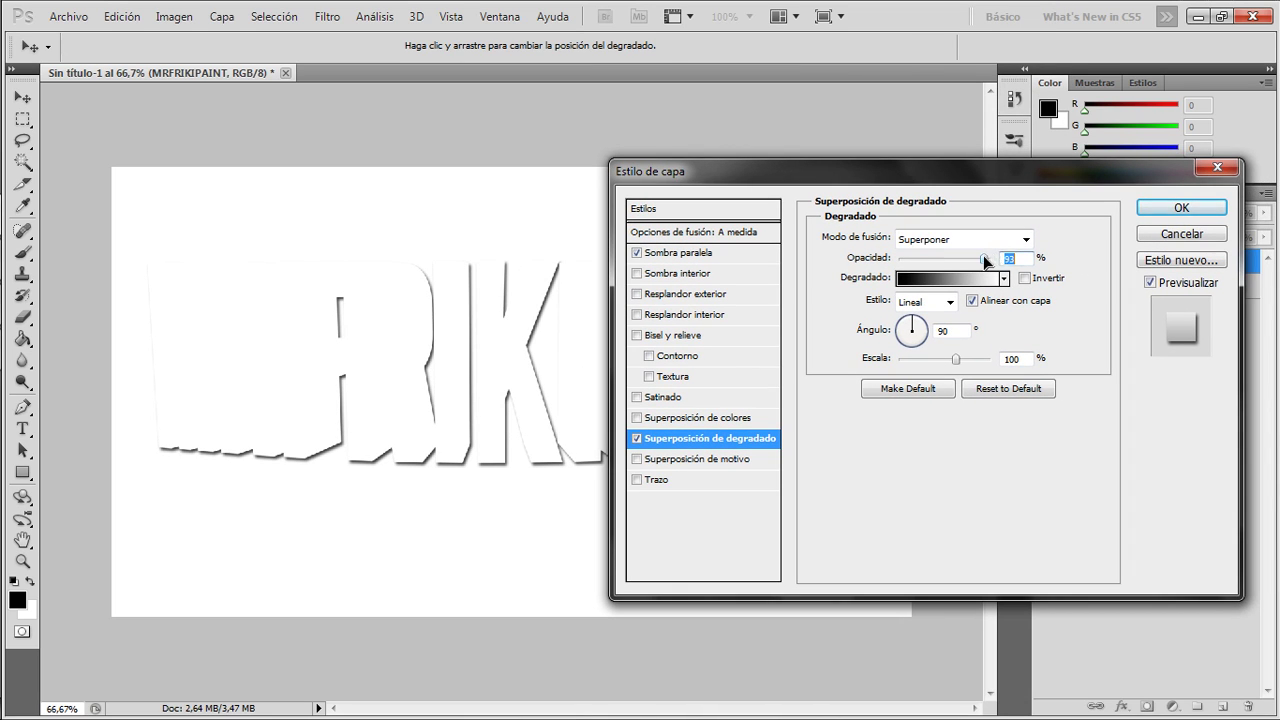
pyautogui.click(1200, 172)
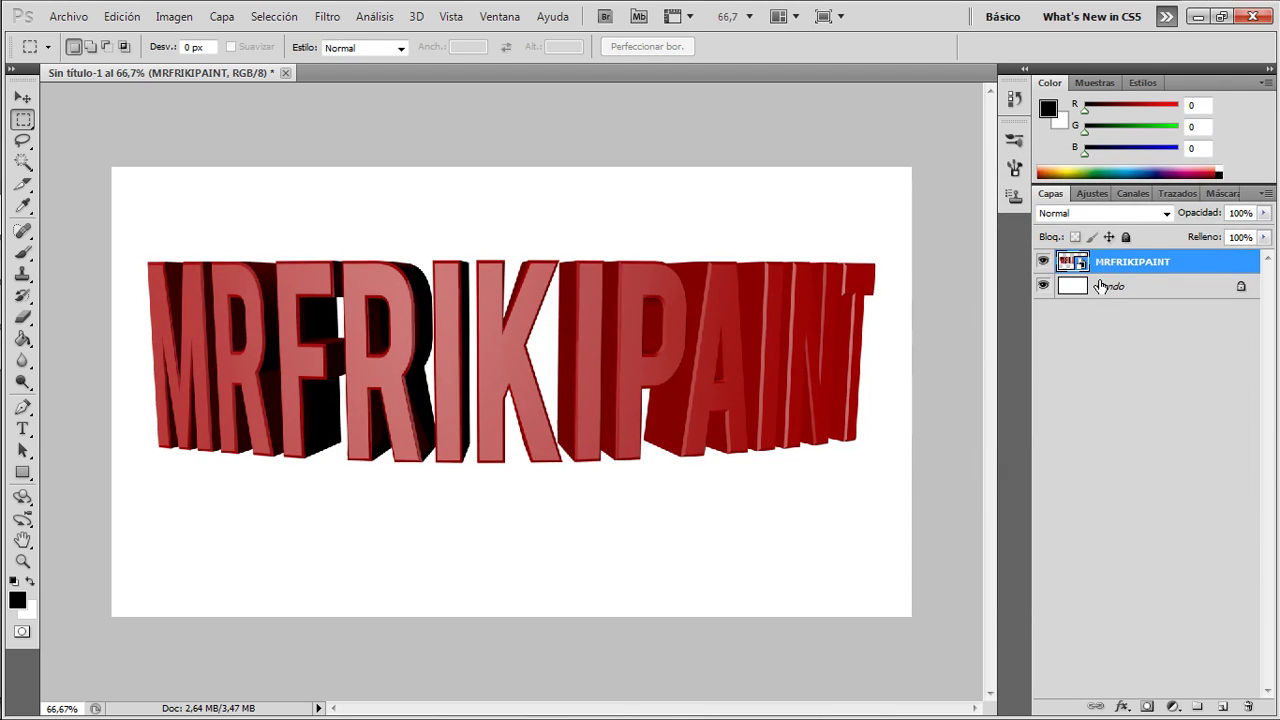
# Add a Superponer gradient overlay to the MRFRIKIPAINT layer, shading red to dark.
pyautogui.doubleClick(1120, 262)
pyautogui.click(1201, 258)
pyautogui.doubleClick(1205, 260)
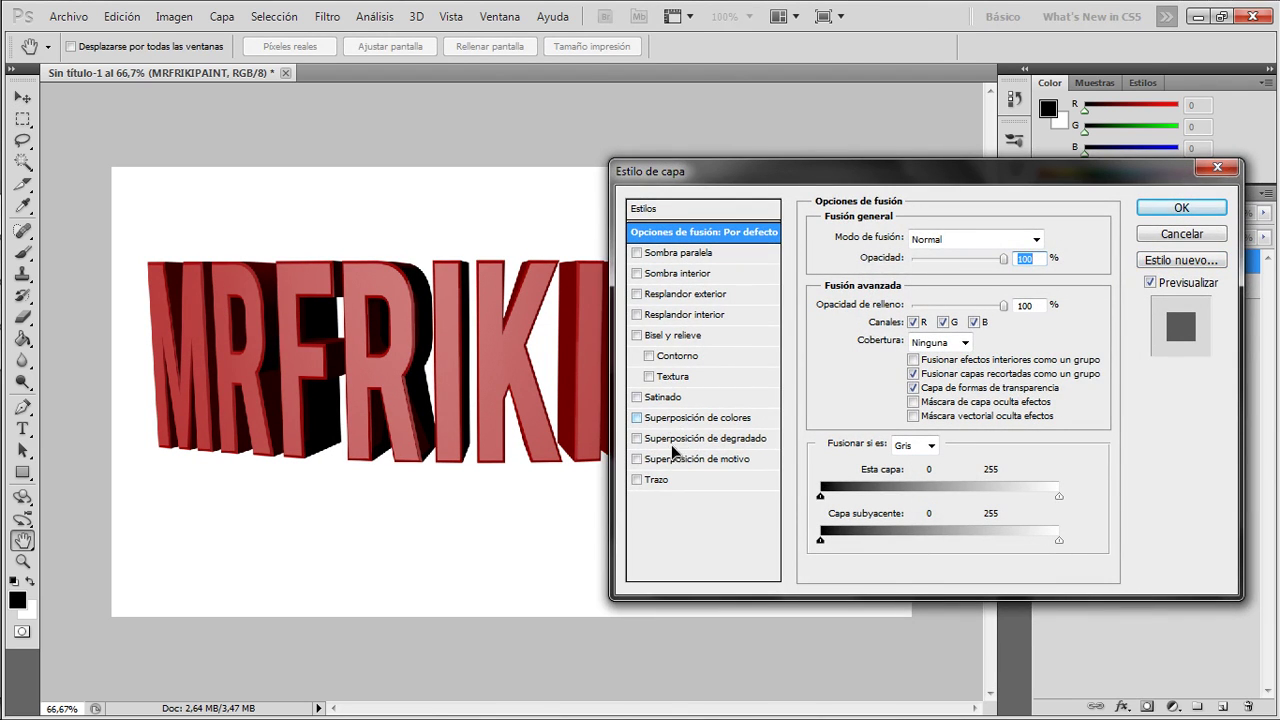
pyautogui.click(670, 439)
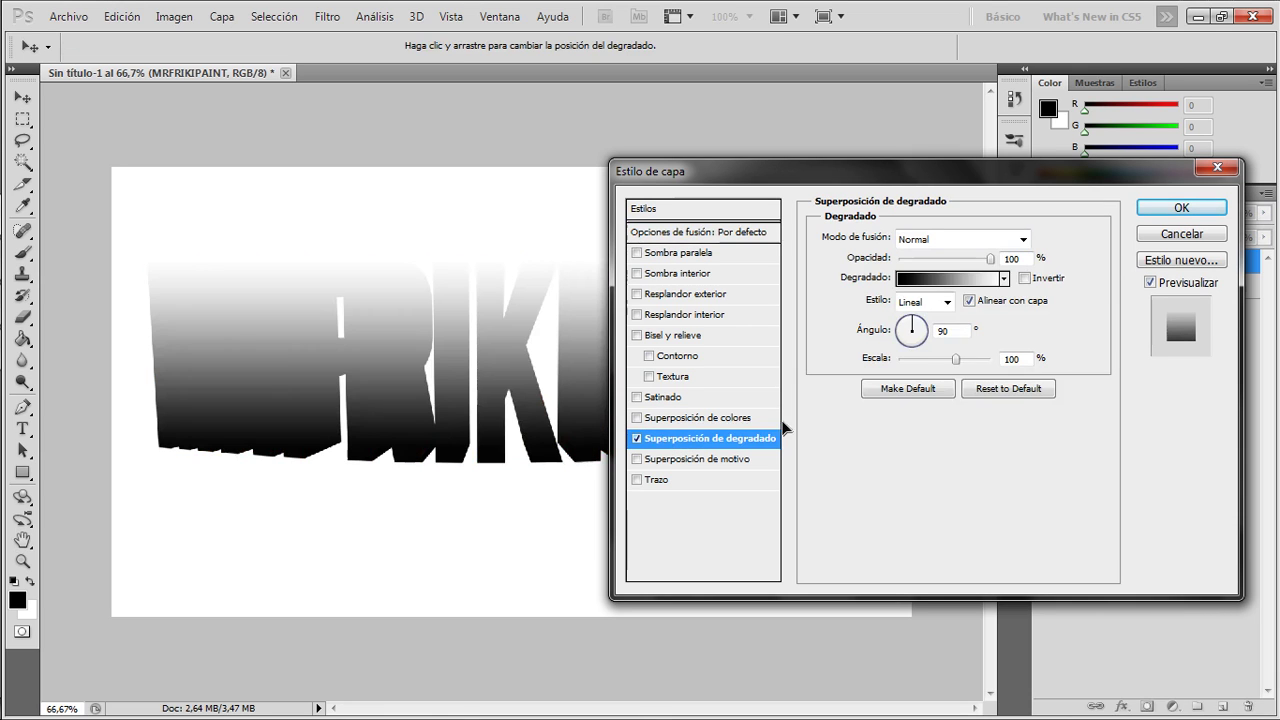
pyautogui.click(1007, 239)
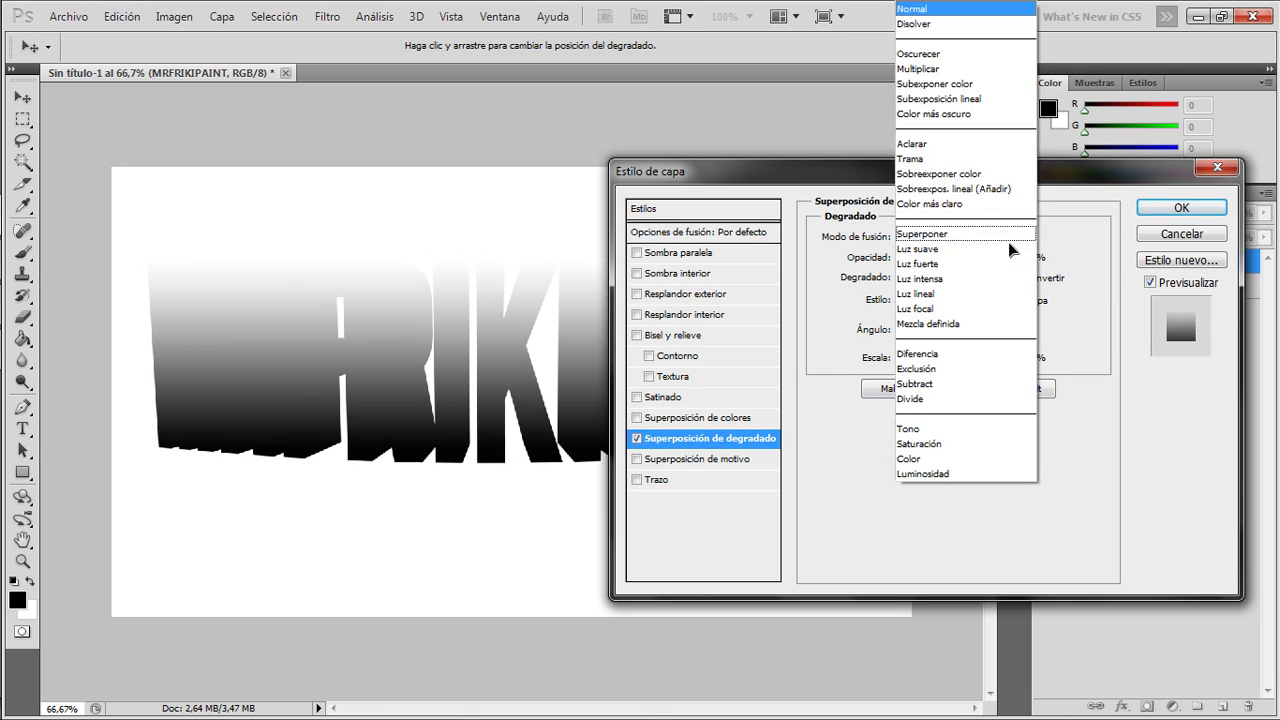
pyautogui.click(940, 235)
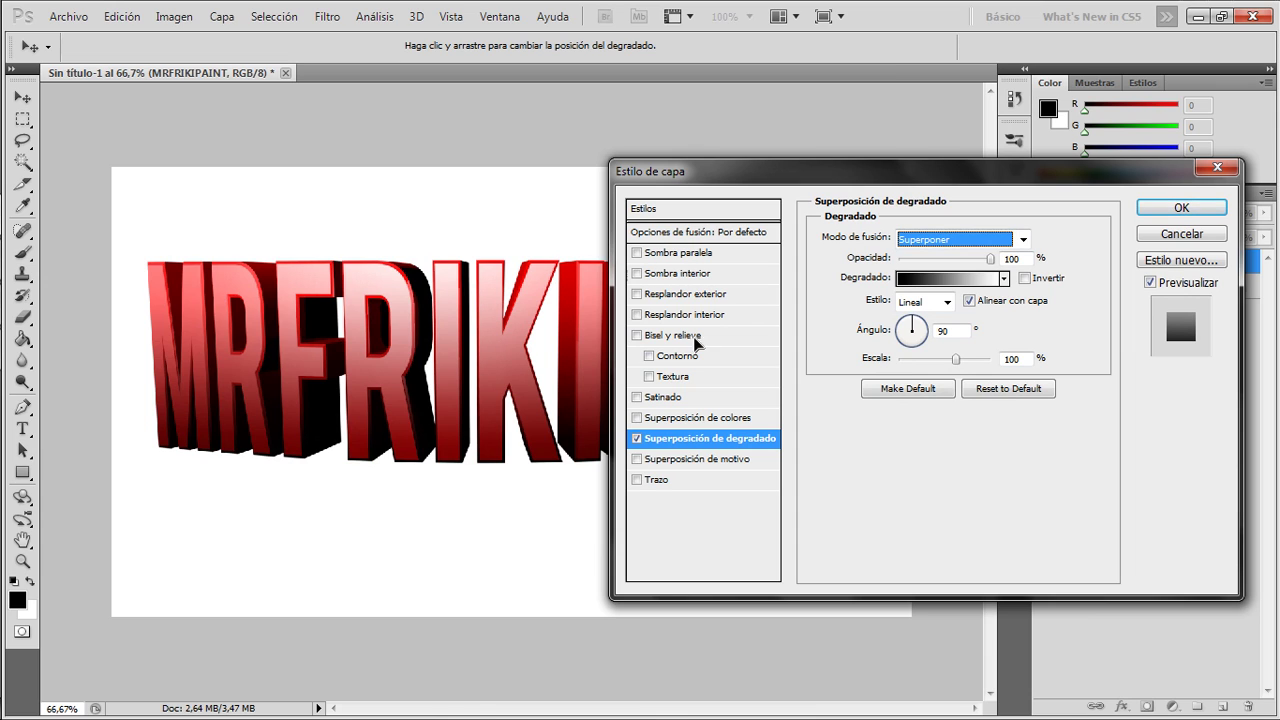
pyautogui.click(1172, 207)
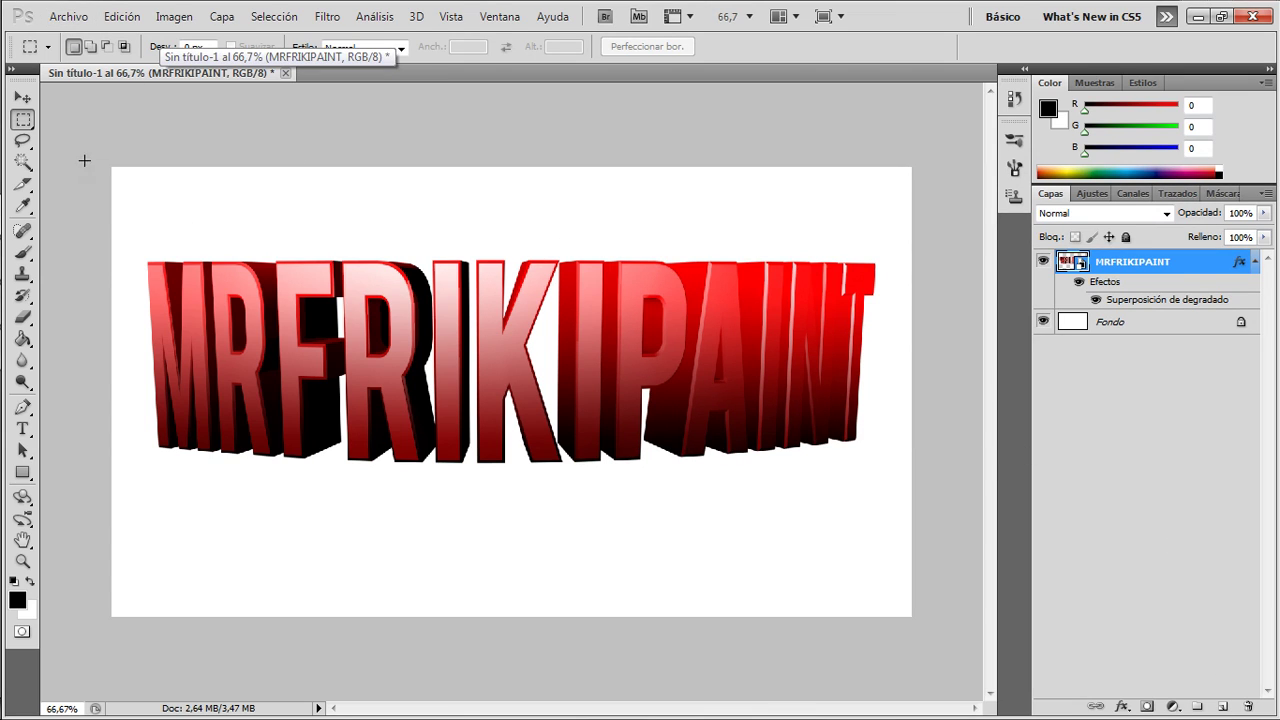
# Place the grunge texture 7 from the GFX Pack Textures folder into the document.
pyautogui.click(84, 22)
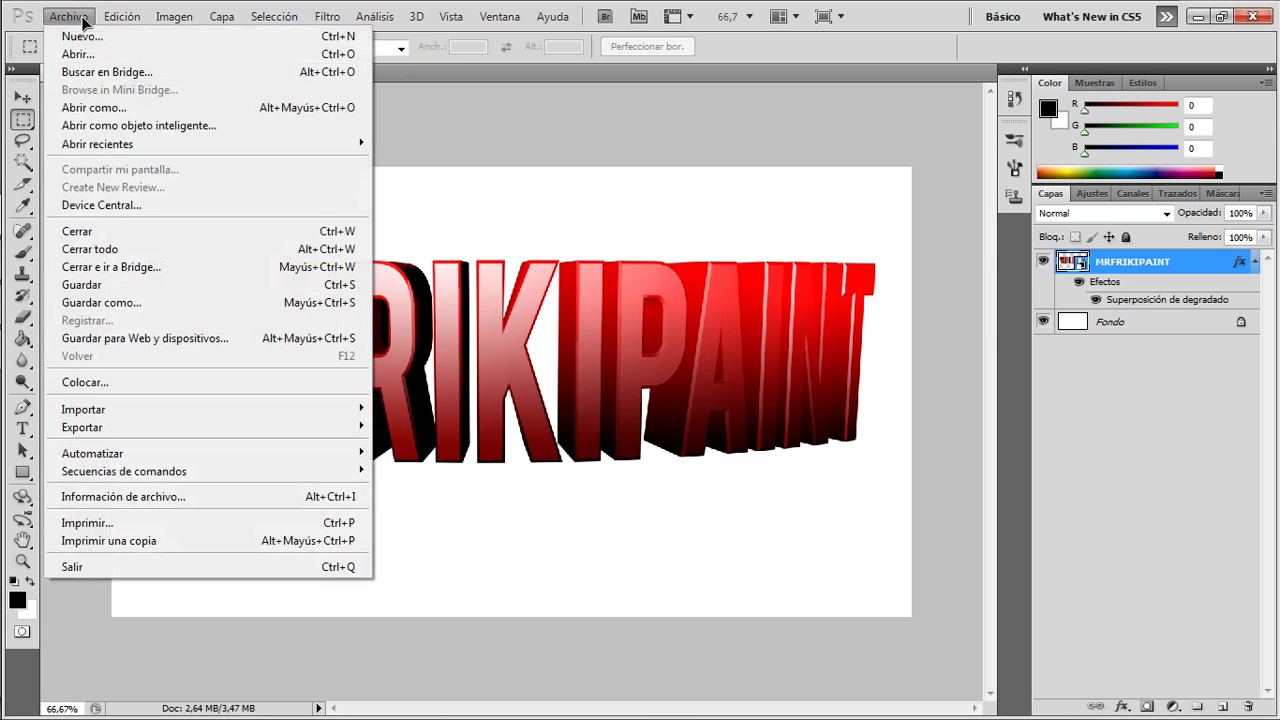
pyautogui.click(90, 383)
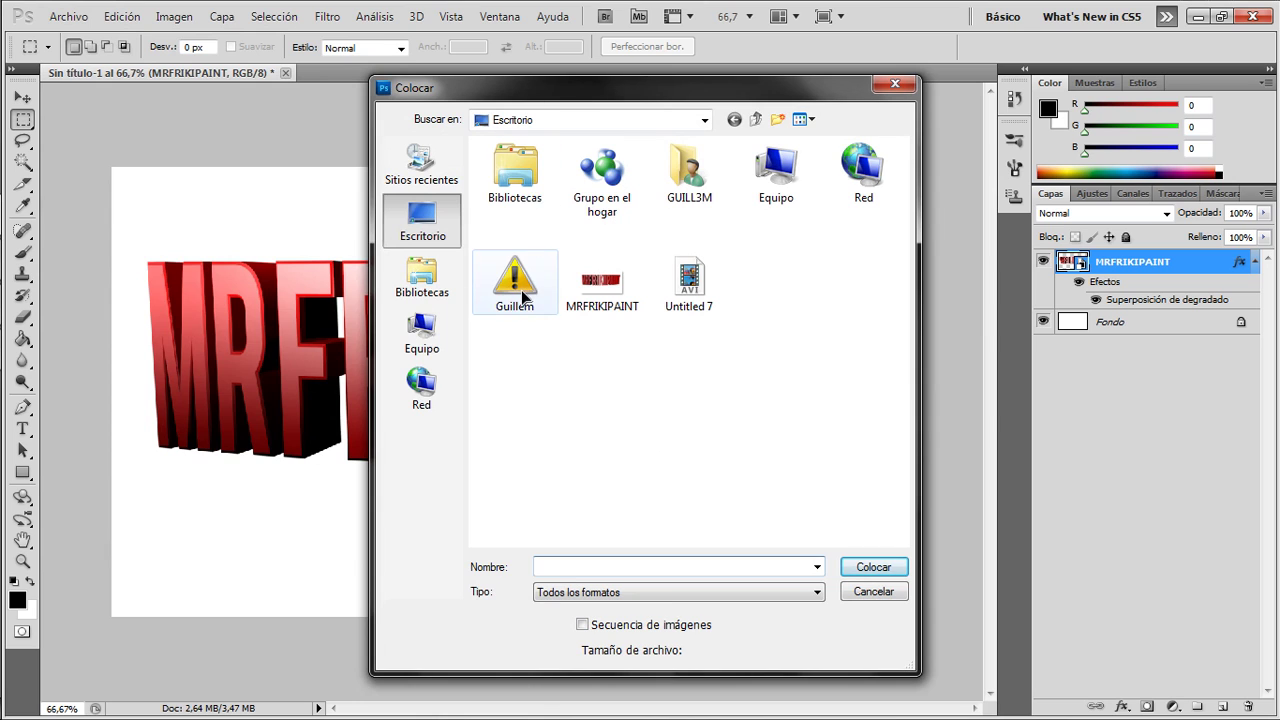
pyautogui.doubleClick(523, 296)
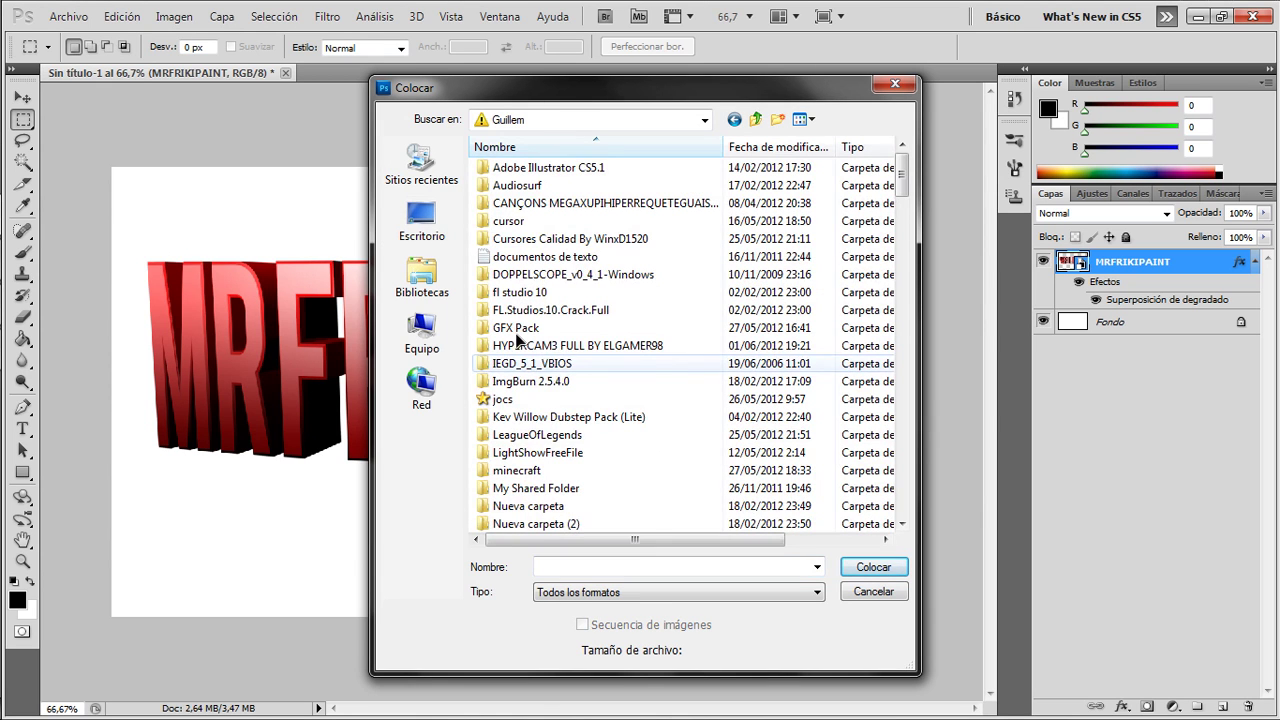
pyautogui.doubleClick(518, 336)
pyautogui.scroll(-2, 517, 345)
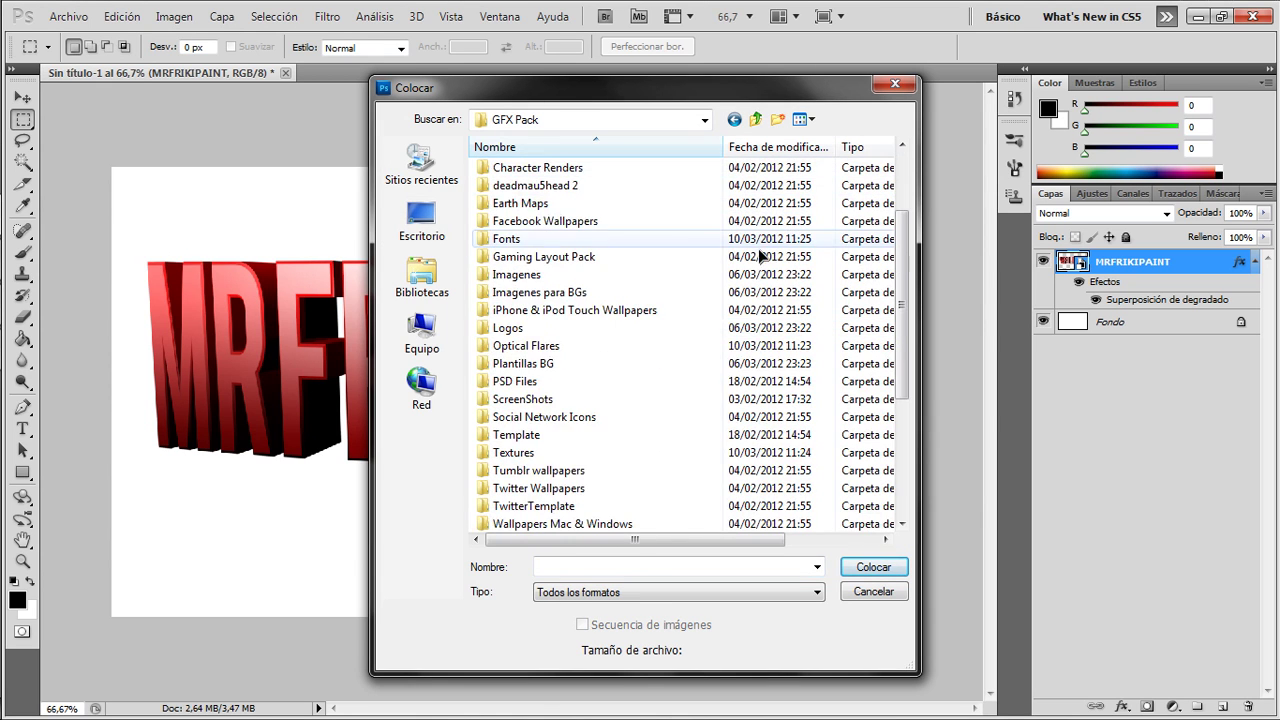
pyautogui.scroll(-1, 516, 360)
pyautogui.scroll(-2, 600, 370)
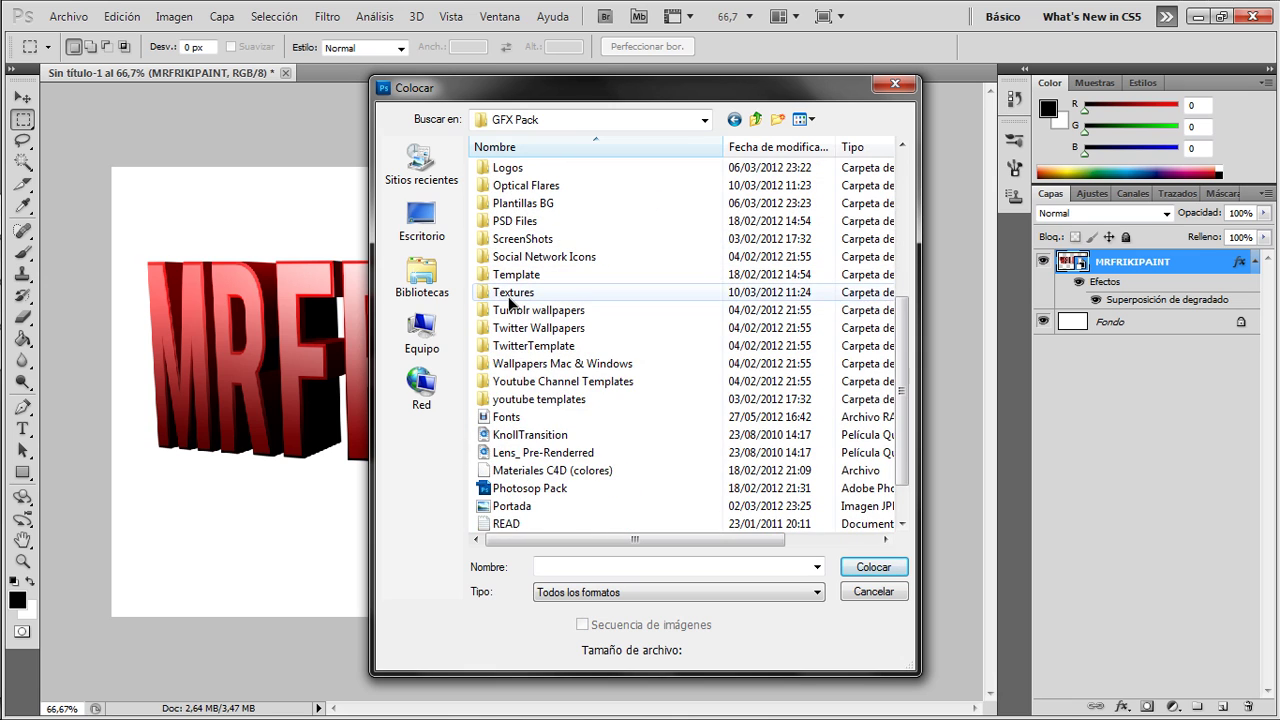
pyautogui.doubleClick(510, 293)
pyautogui.scroll(-1, 898, 157)
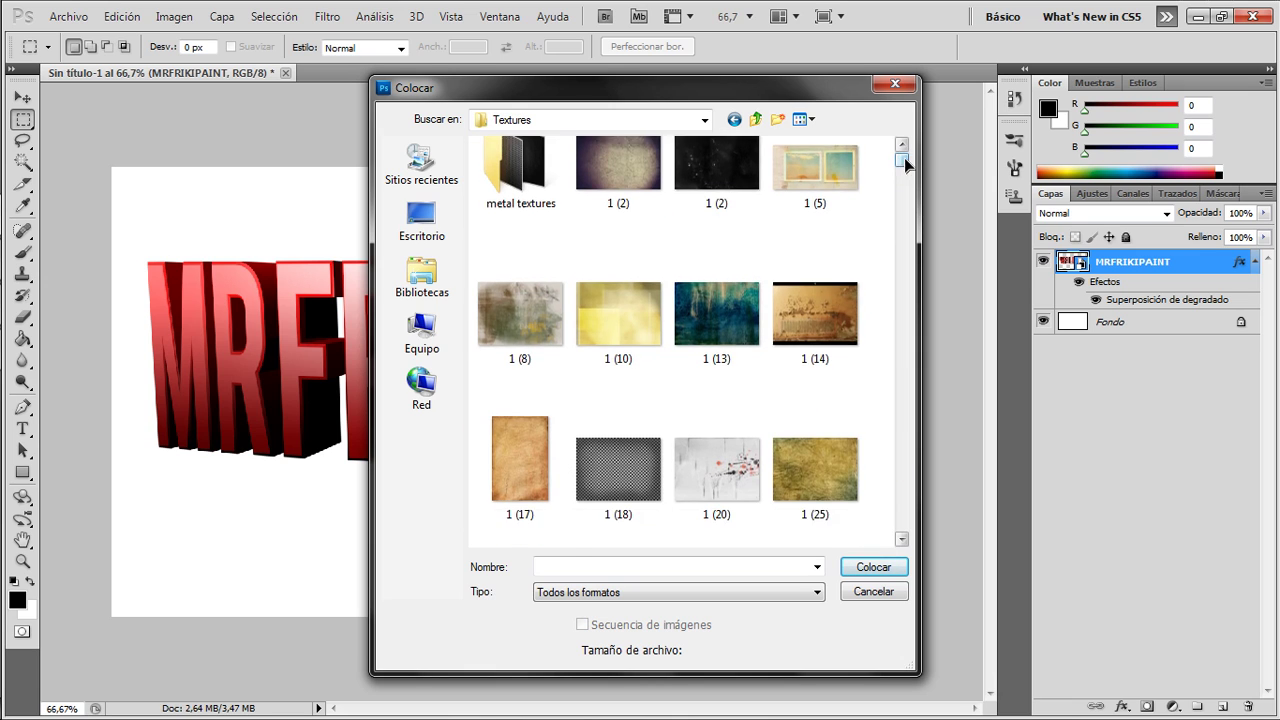
pyautogui.scroll(-5, 908, 167)
pyautogui.scroll(-2, 910, 178)
pyautogui.scroll(-1, 905, 182)
pyautogui.click(717, 265)
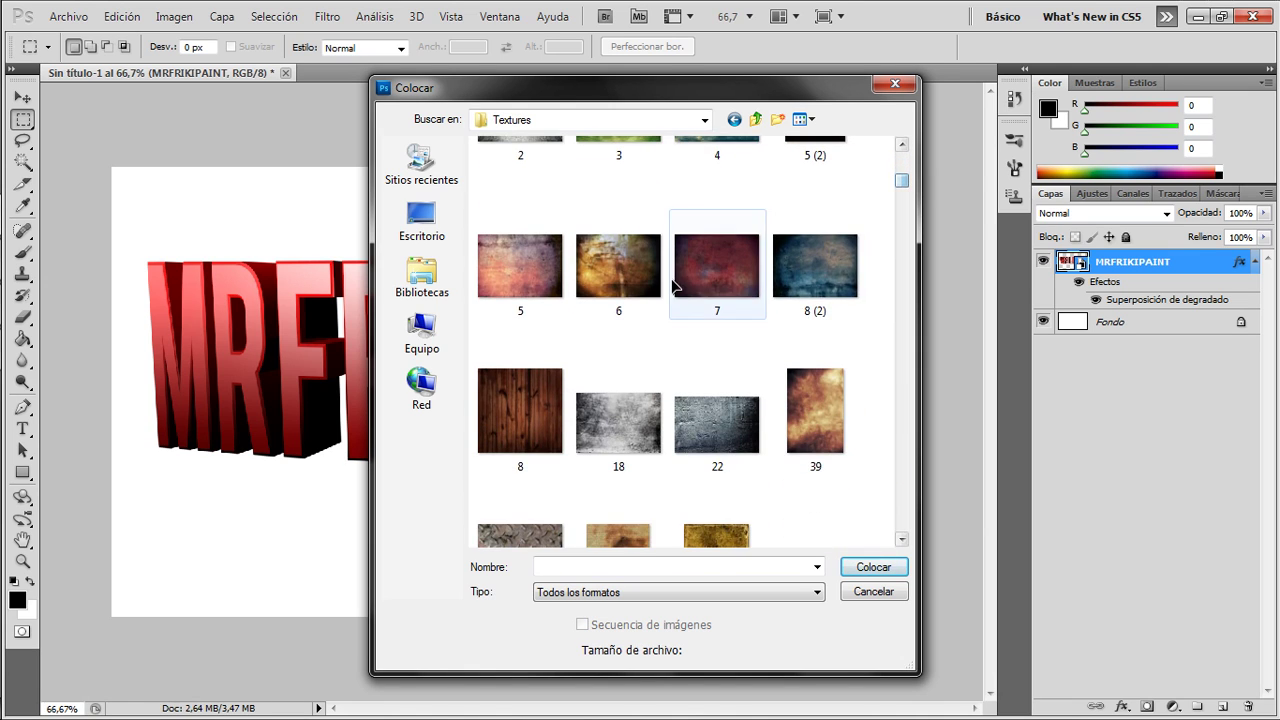
pyautogui.click(873, 567)
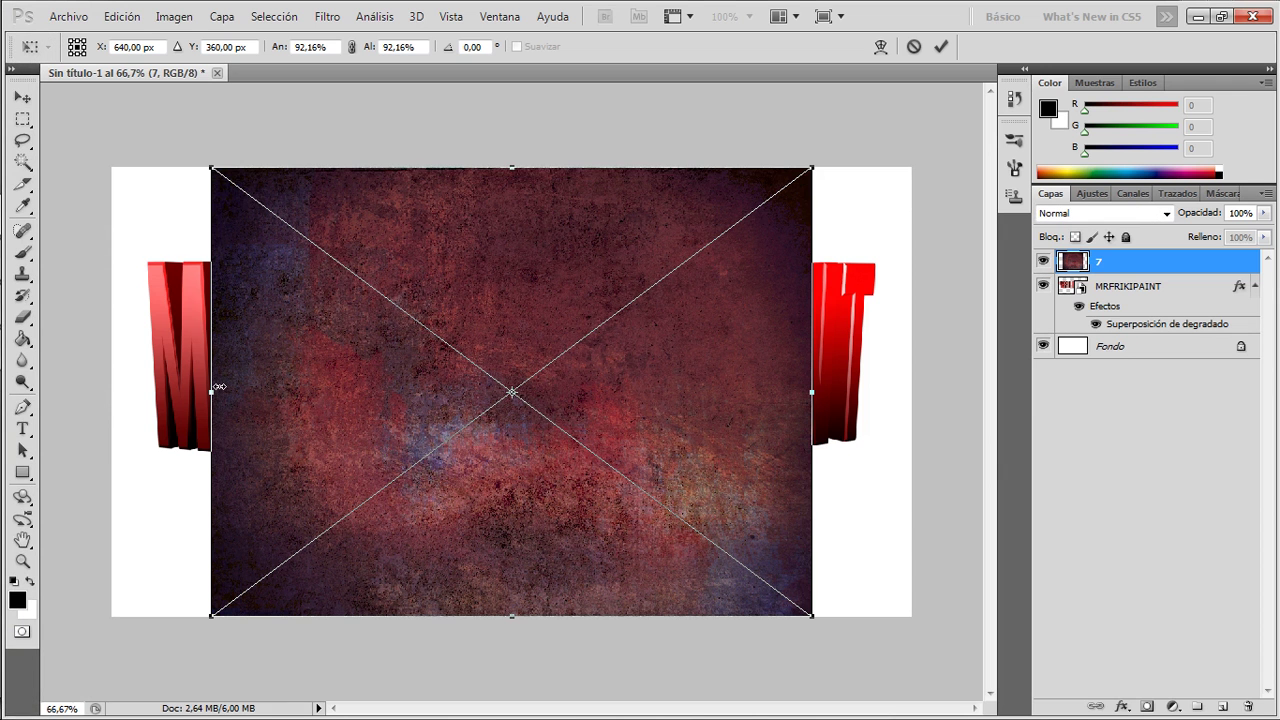
# Stretch texture 7 horizontally across the full canvas width and commit it.
pyautogui.moveTo(191, 399)
pyautogui.mouseDown()
pyautogui.moveTo(126, 408)
pyautogui.moveTo(120, 392)
pyautogui.mouseUp()
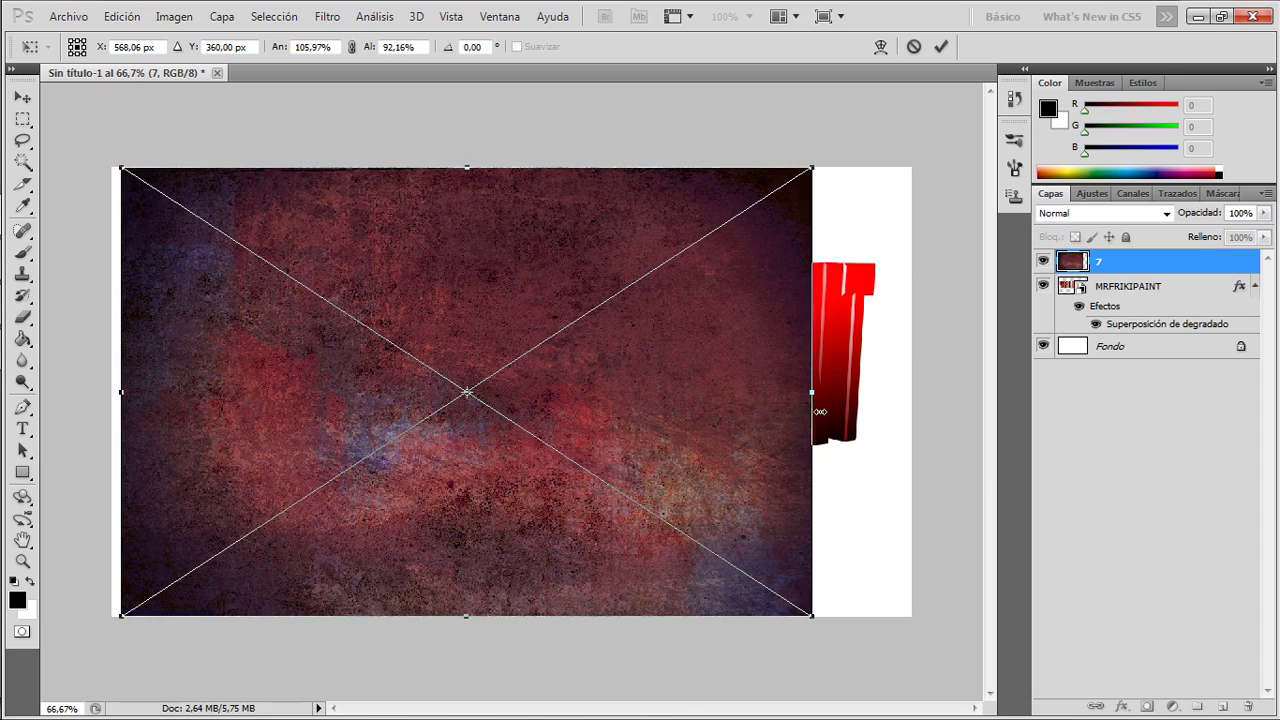
pyautogui.moveTo(814, 401)
pyautogui.mouseDown()
pyautogui.moveTo(877, 392)
pyautogui.moveTo(889, 410)
pyautogui.mouseUp()
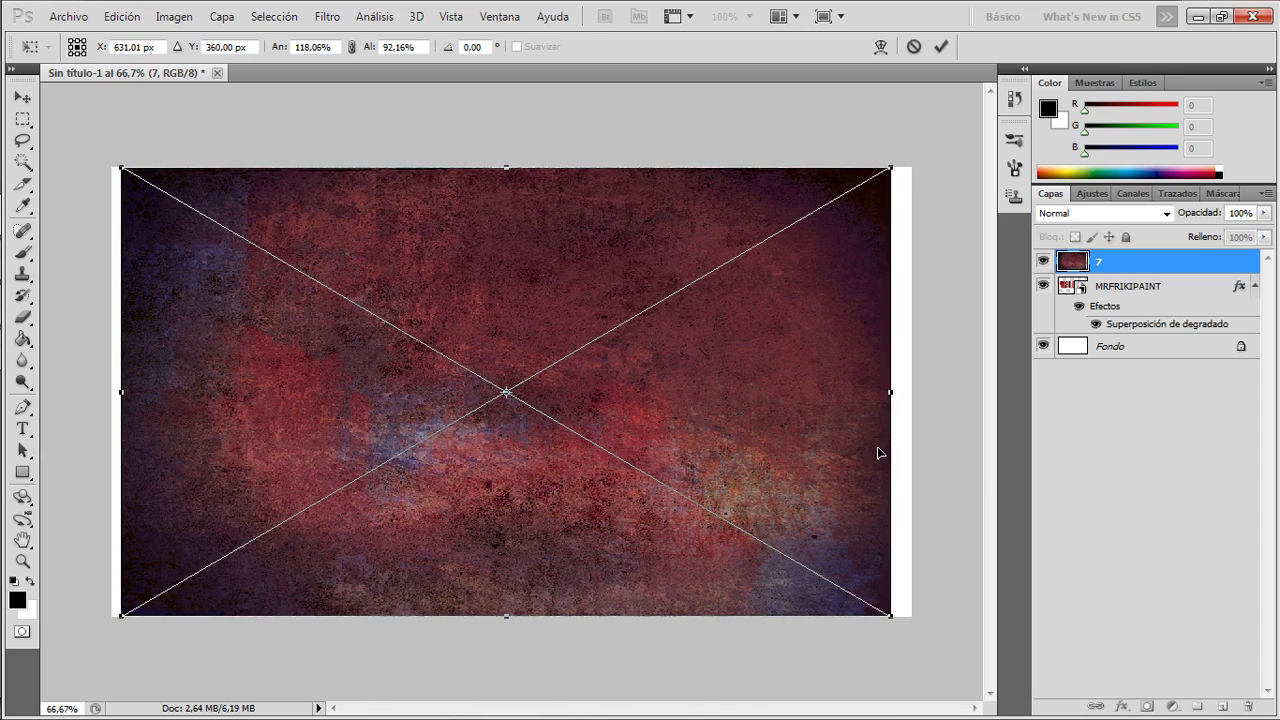
pyautogui.press('Return')
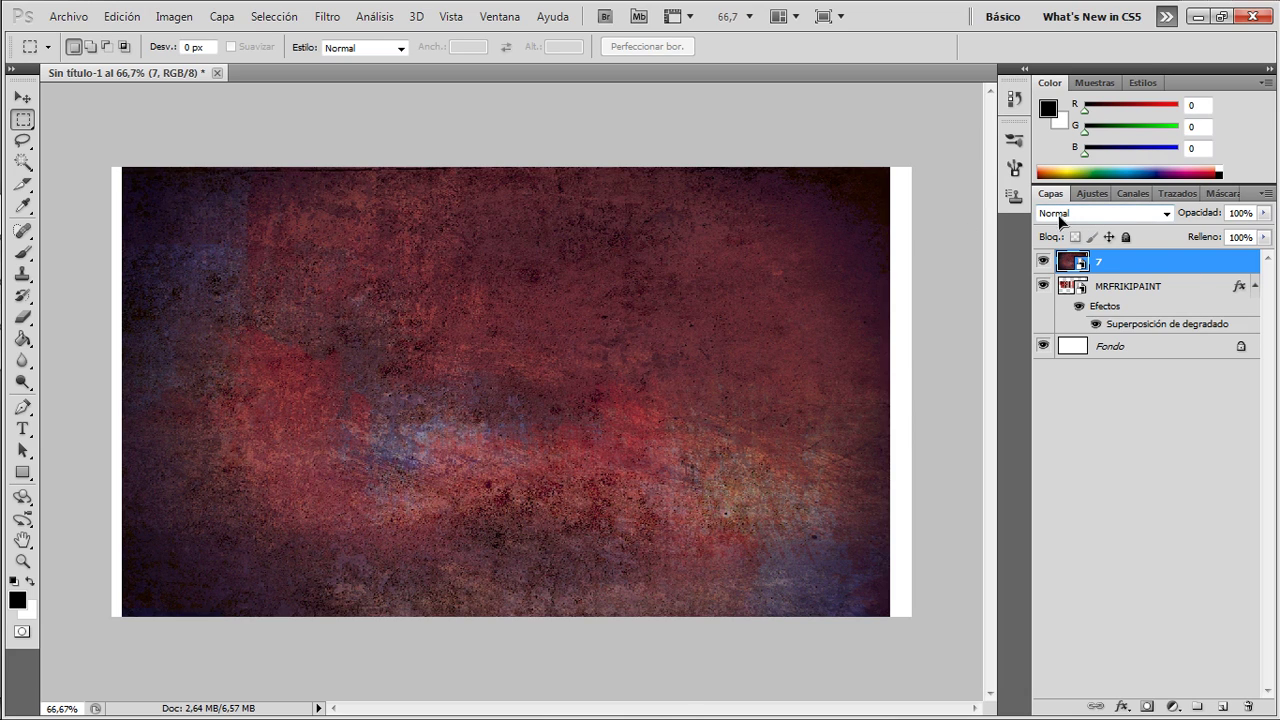
# Set texture 7's layer to Superponer blending and nudge it over the text.
pyautogui.click(1163, 214)
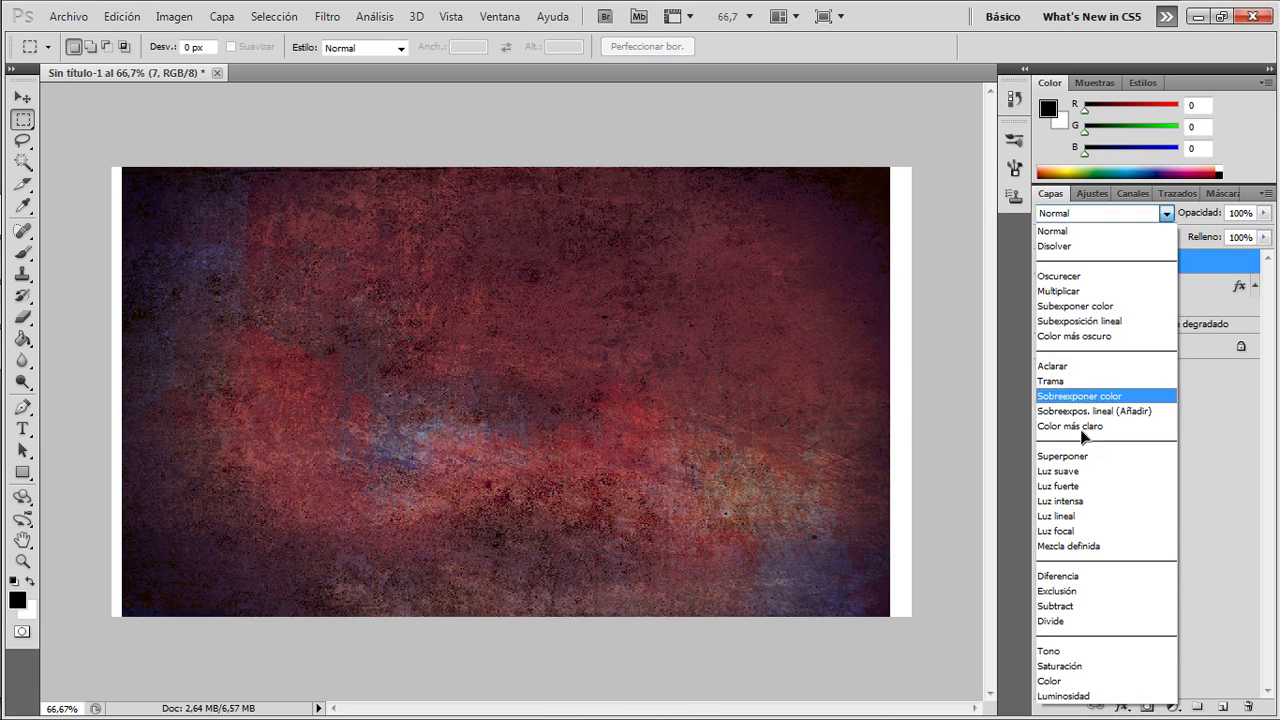
pyautogui.click(1068, 455)
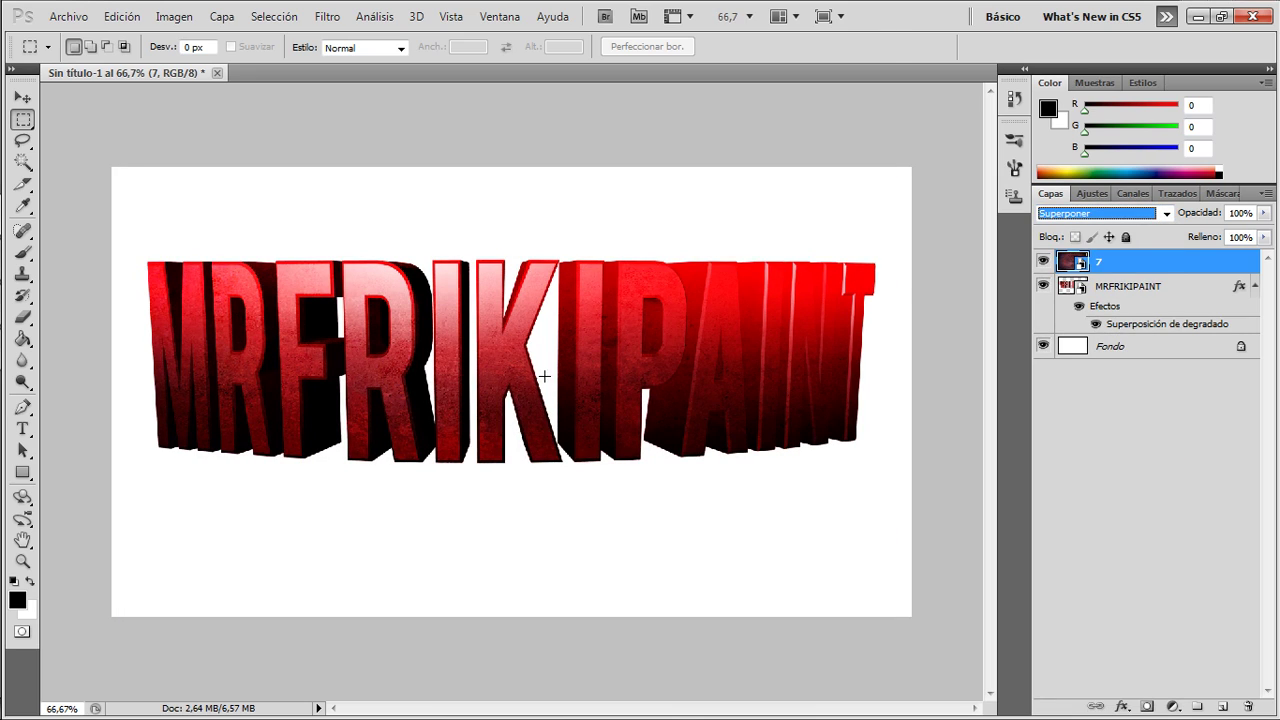
pyautogui.click(22, 97)
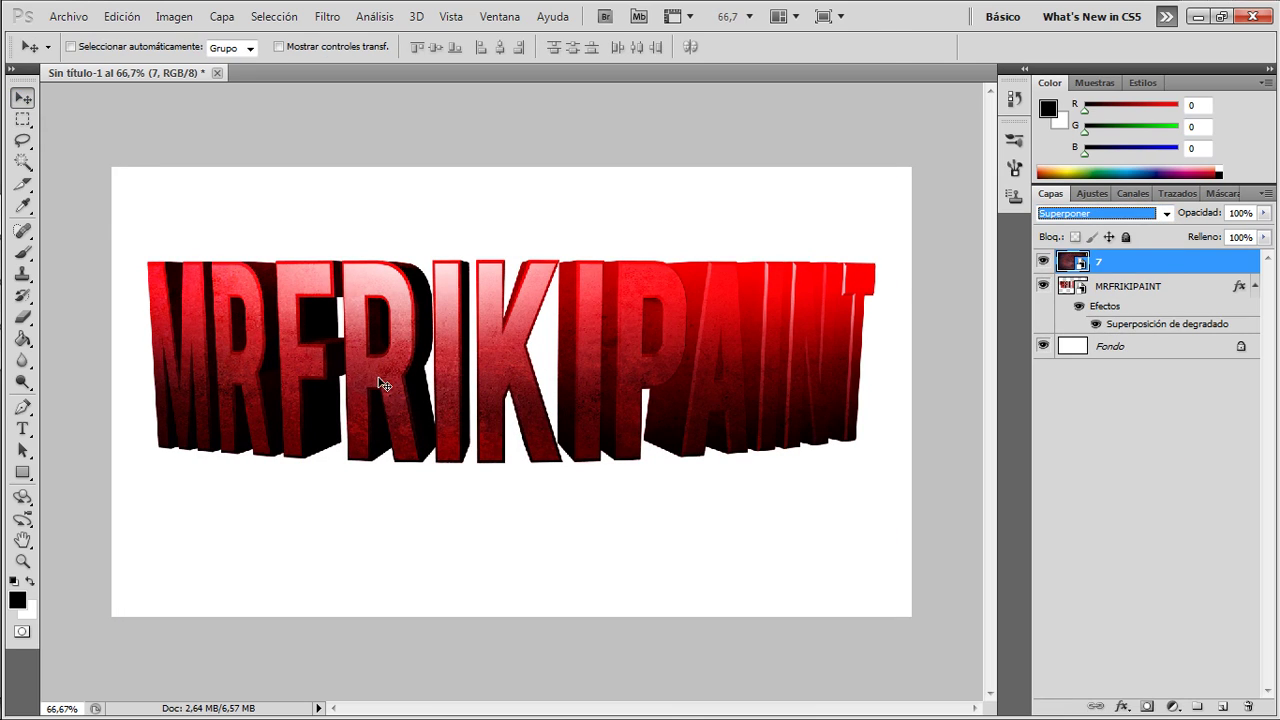
pyautogui.moveTo(372, 381); pyautogui.dragTo(380, 393)
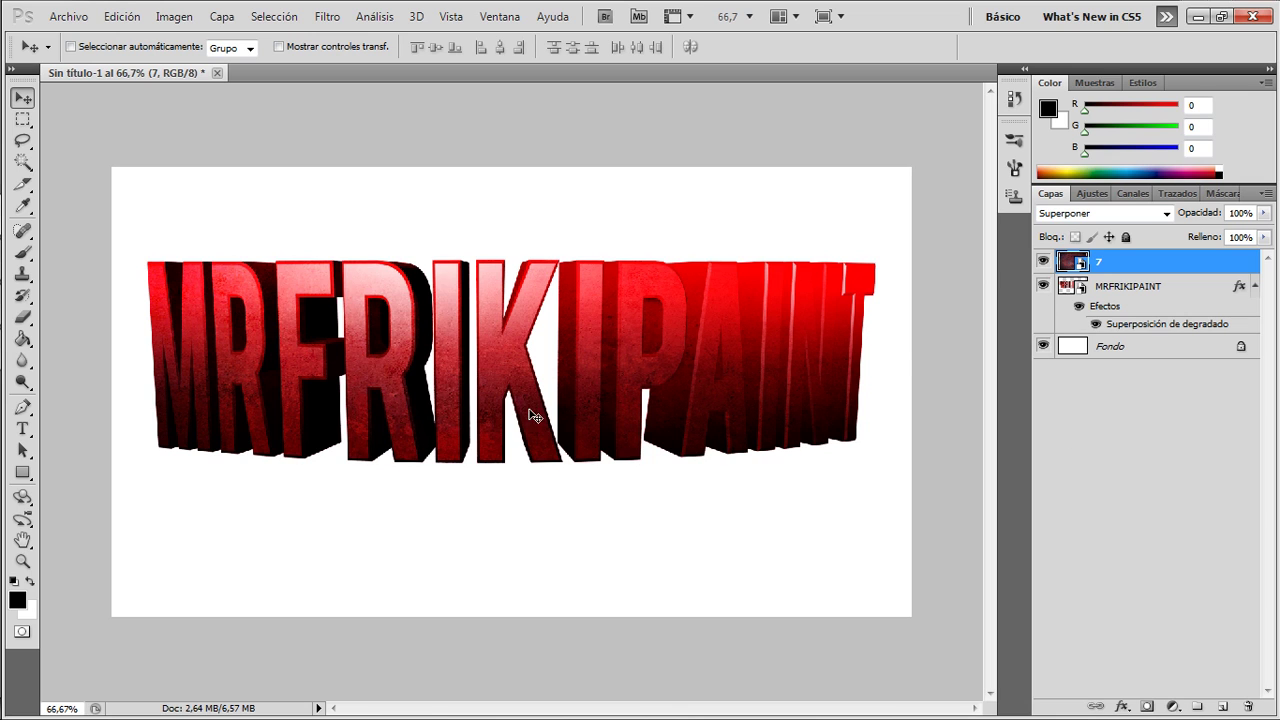
pyautogui.click(72, 17)
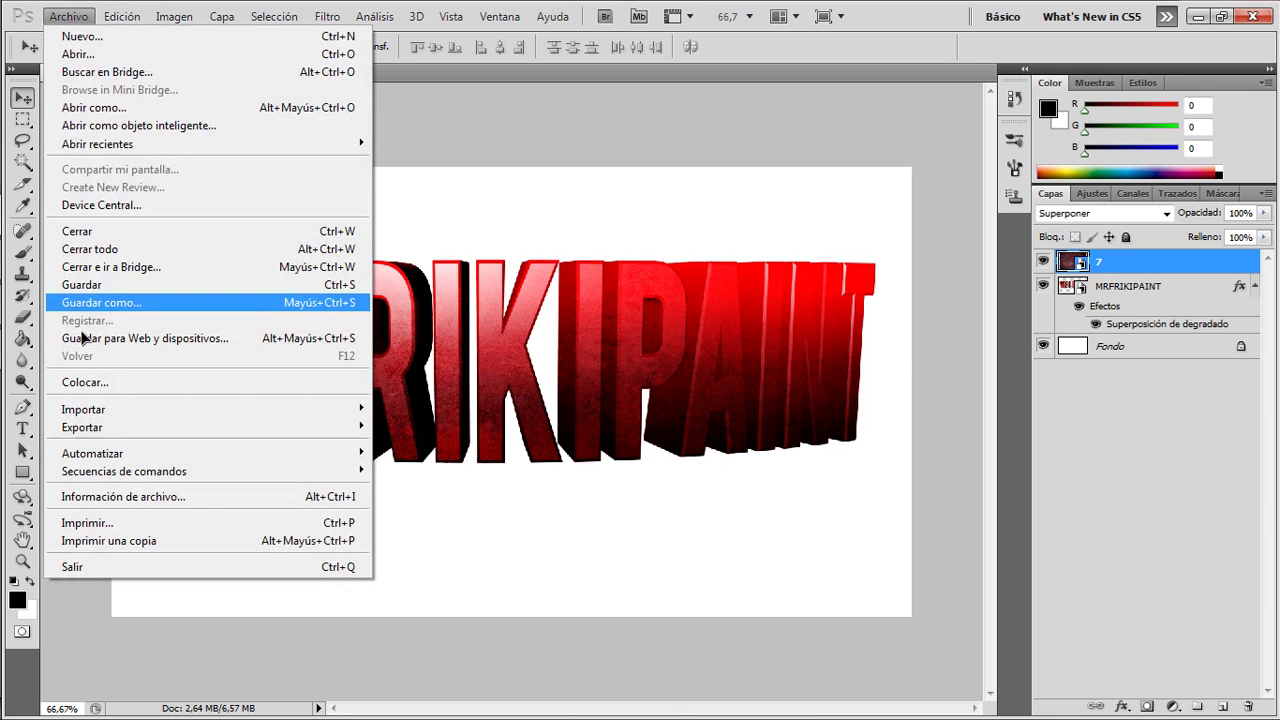
# Place the Copper texture from the Textures folder into the document.
pyautogui.click(85, 381)
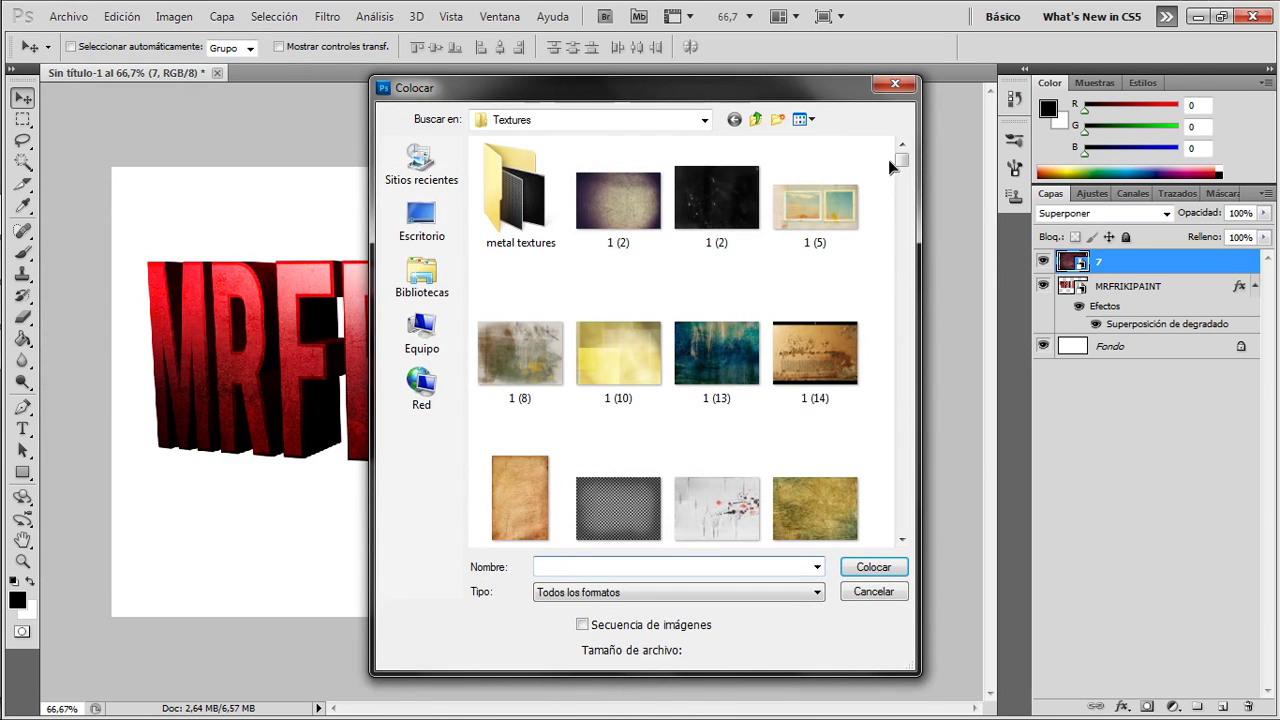
pyautogui.click(742, 325)
pyautogui.scroll(-3, 742, 321)
pyautogui.scroll(-10, 732, 325)
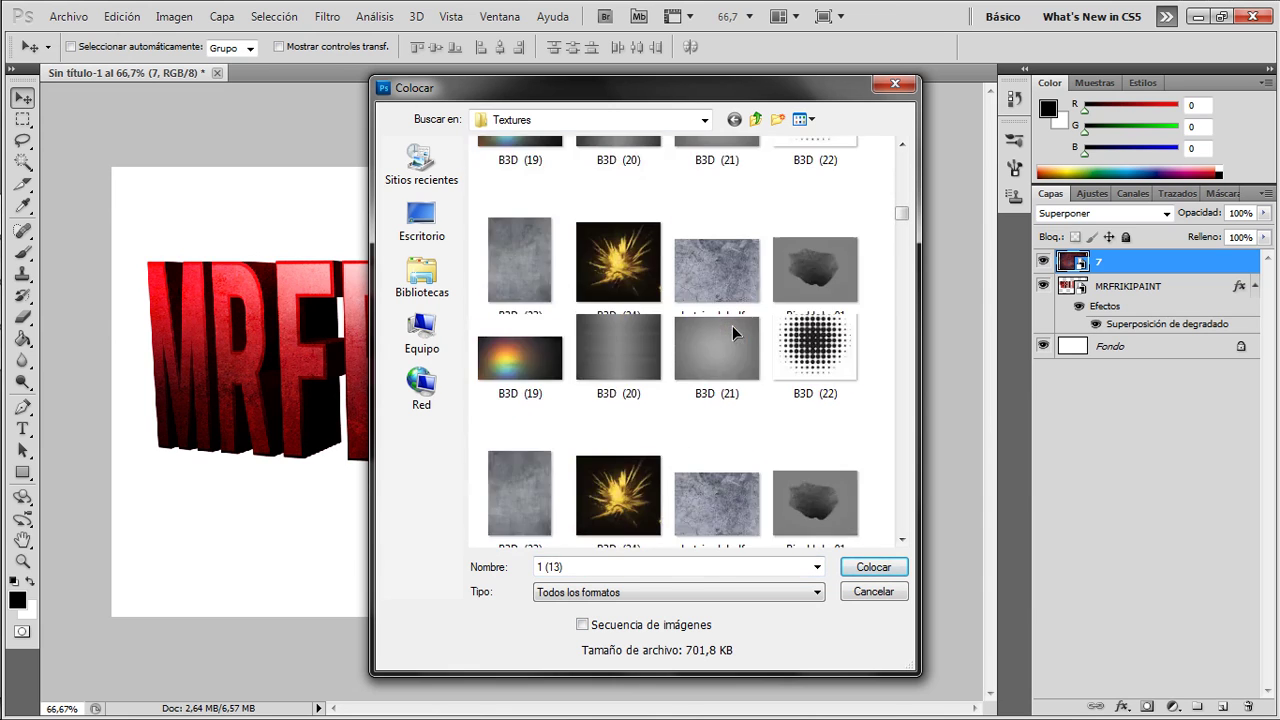
pyautogui.scroll(-3, 732, 325)
pyautogui.scroll(-3, 732, 330)
pyautogui.scroll(-3, 720, 335)
pyautogui.scroll(-3, 690, 345)
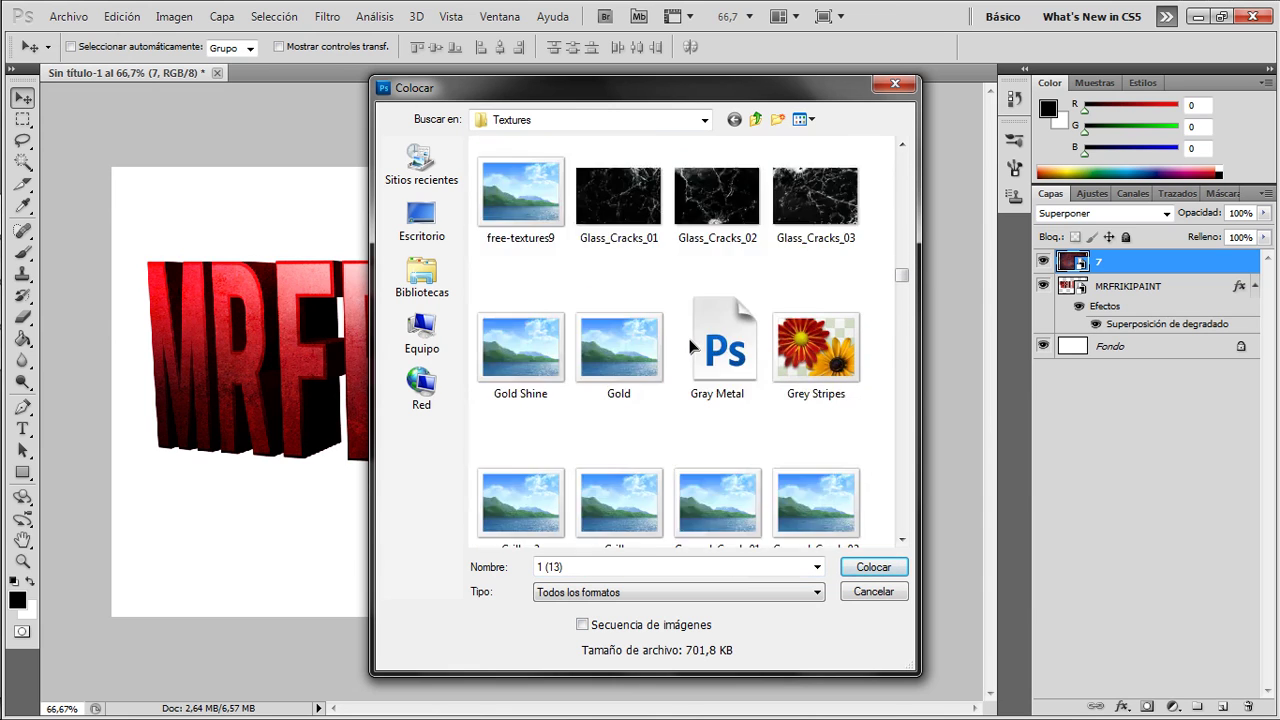
pyautogui.scroll(3, 688, 340)
pyautogui.scroll(-3, 683, 343)
pyautogui.scroll(-3, 682, 350)
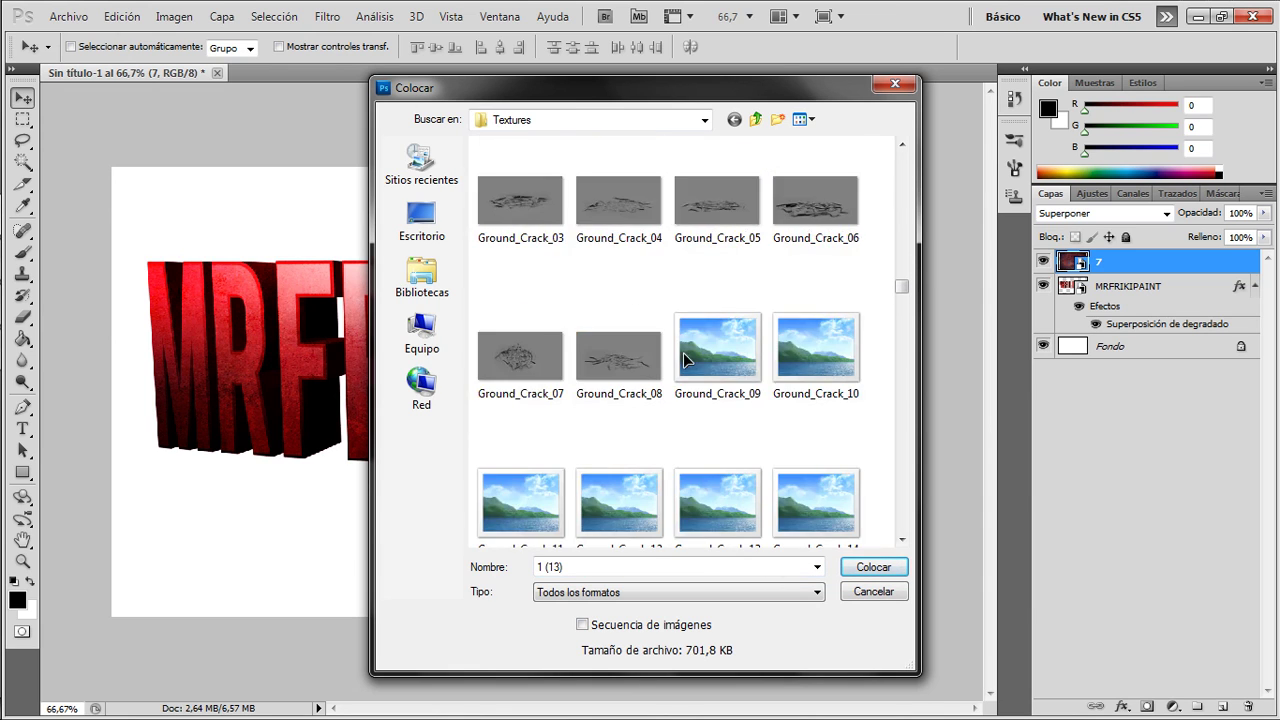
pyautogui.scroll(6, 683, 352)
pyautogui.scroll(3, 683, 350)
pyautogui.click(618, 190)
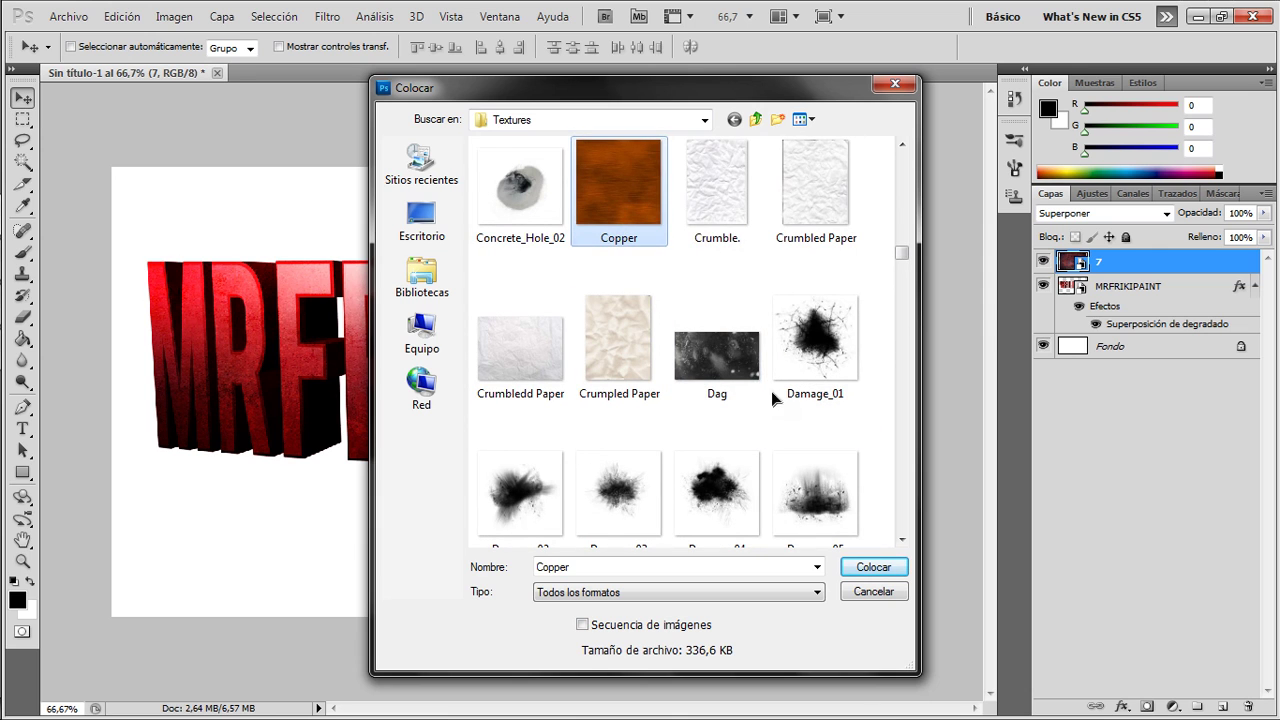
pyautogui.click(858, 567)
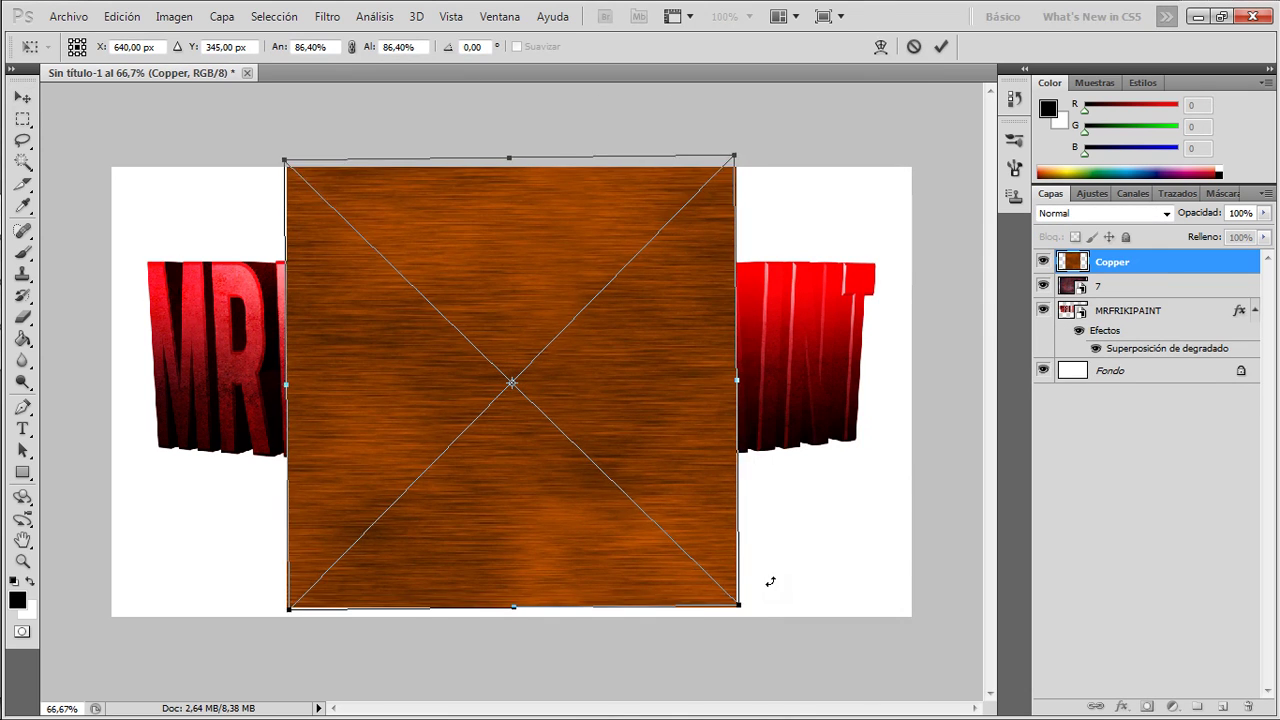
# Rotate the Copper texture about -41° and enlarge it to cover the canvas.
pyautogui.moveTo(770, 581)
pyautogui.mouseDown()
pyautogui.moveTo(651, 368)
pyautogui.moveTo(444, 298)
pyautogui.mouseUp()
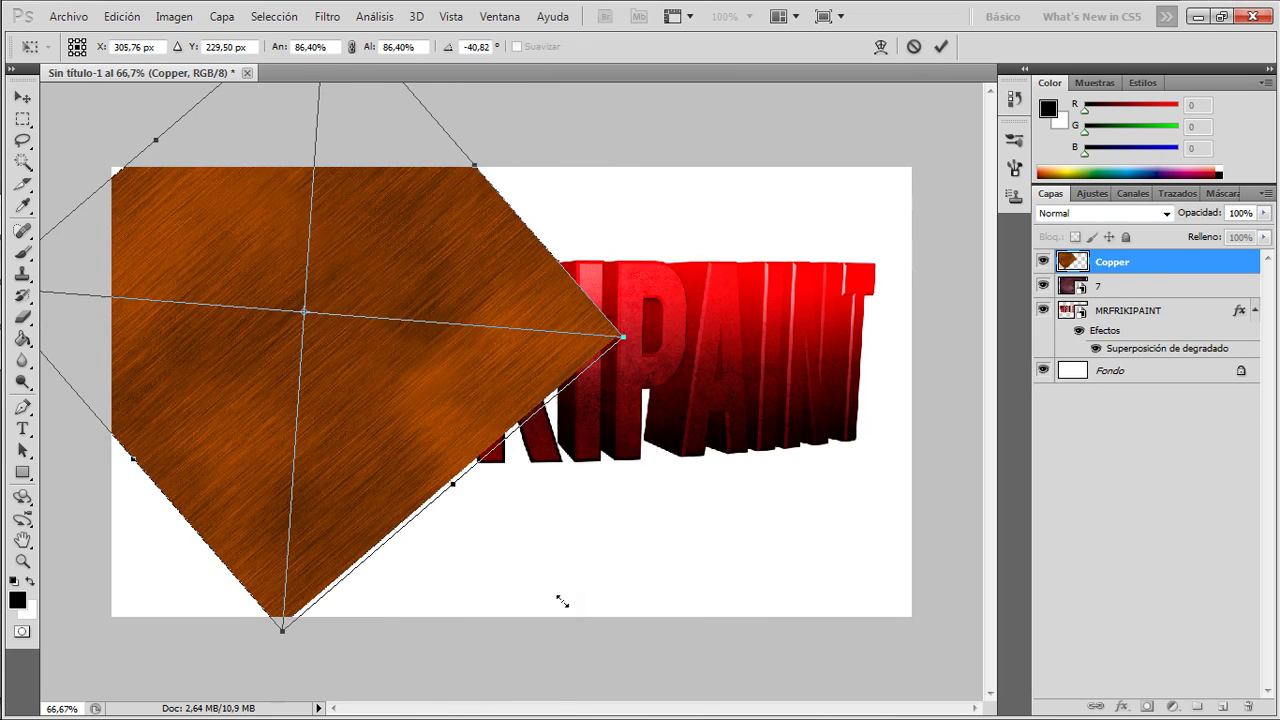
pyautogui.moveTo(562, 601); pyautogui.dragTo(678, 714)
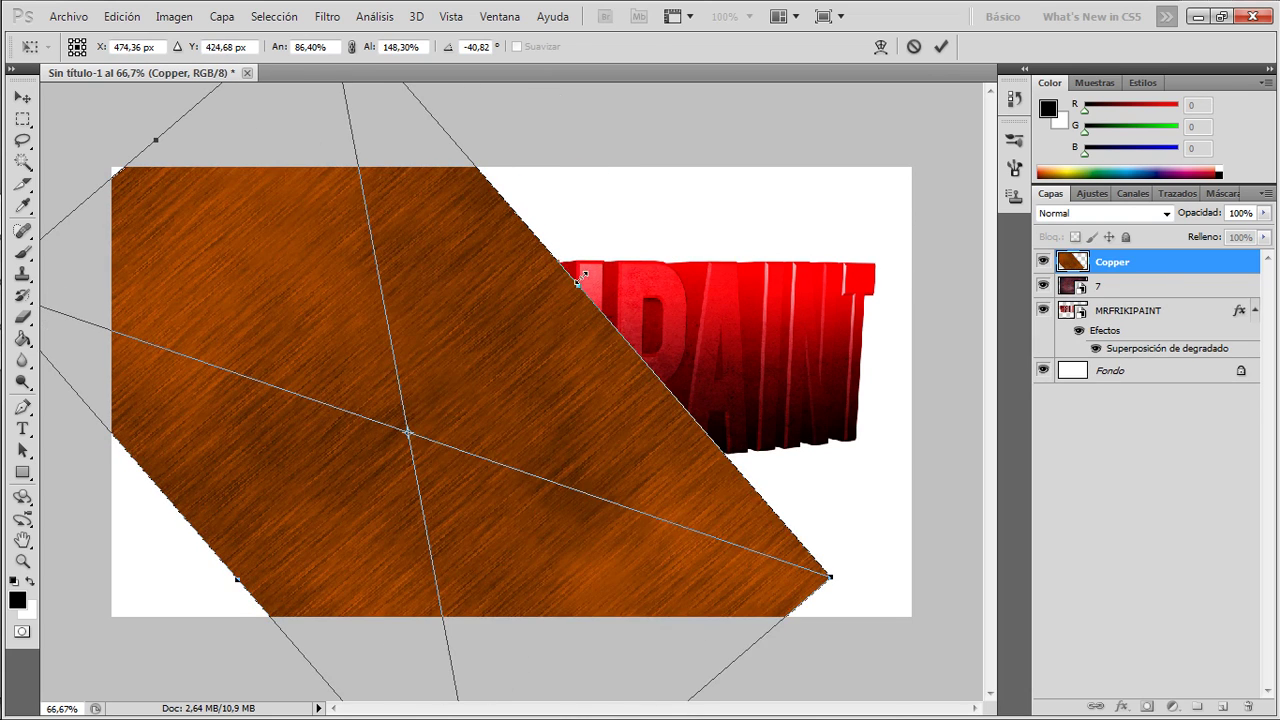
pyautogui.moveTo(583, 274)
pyautogui.mouseDown()
pyautogui.moveTo(860, 270)
pyautogui.moveTo(848, 205)
pyautogui.mouseUp()
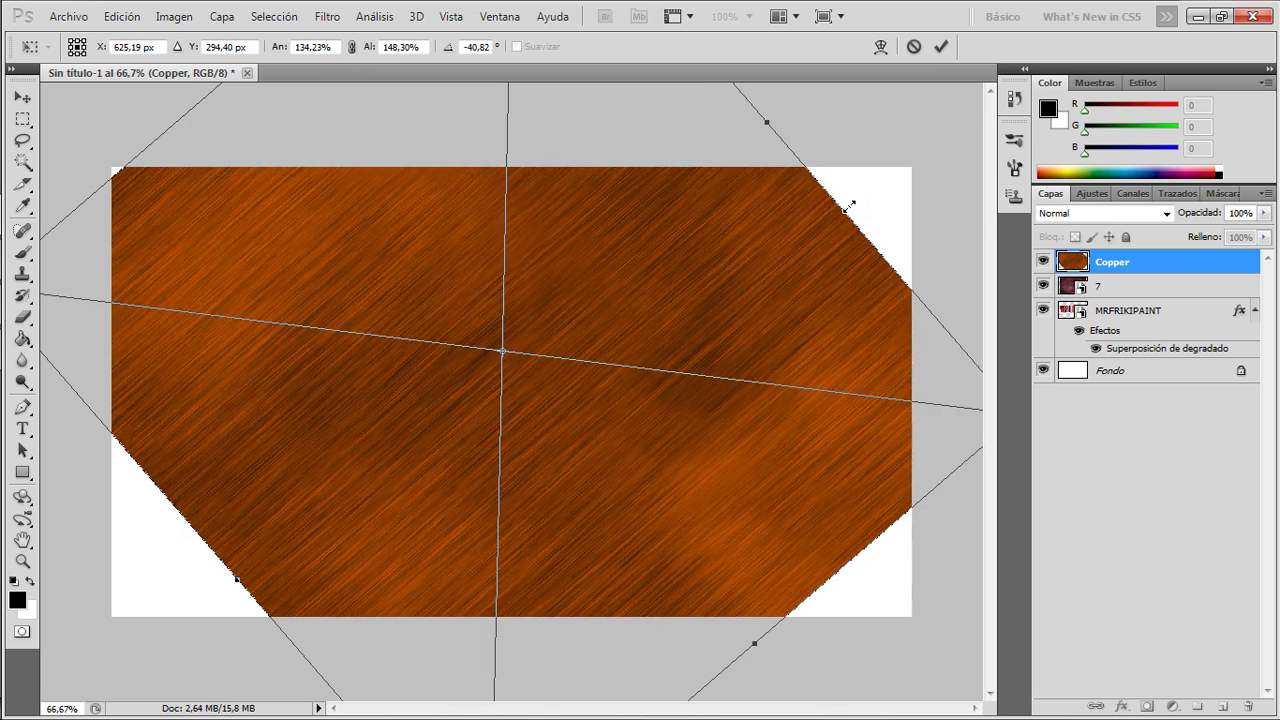
pyautogui.press('Return')
pyautogui.click(1139, 211)
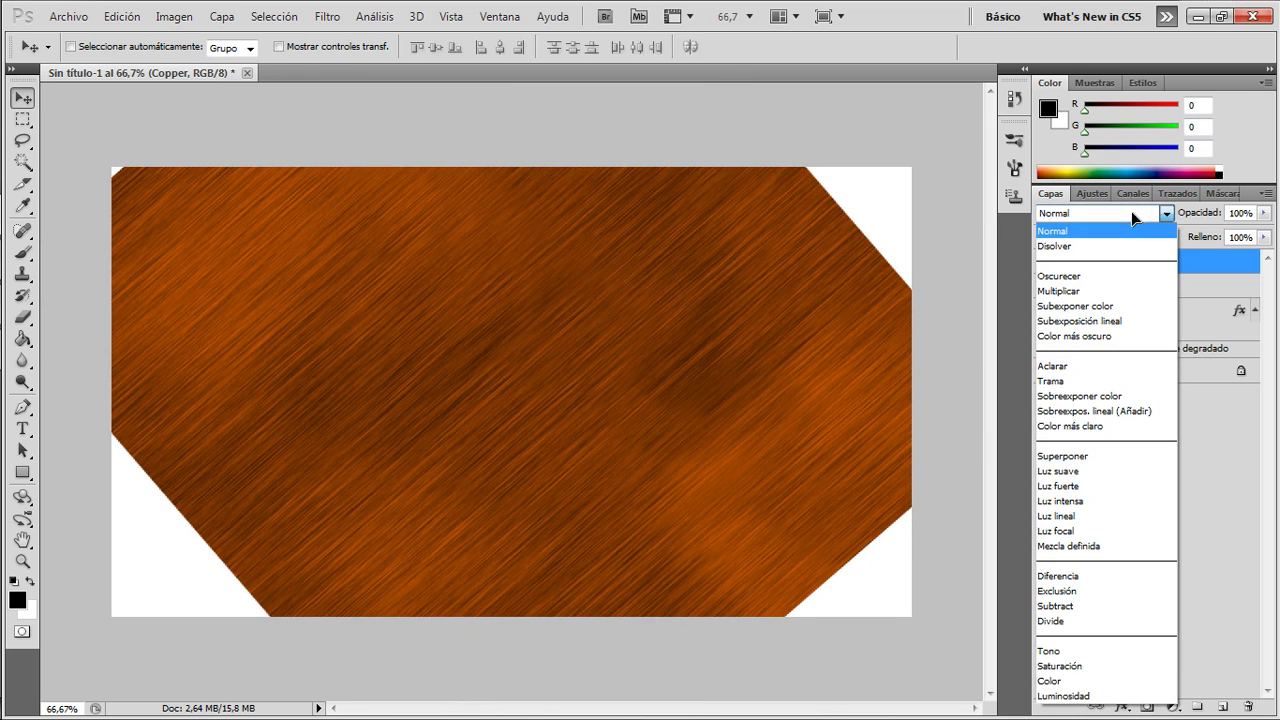
# Set the Copper layer to Superponer blending at 65% opacity.
pyautogui.click(1062, 456)
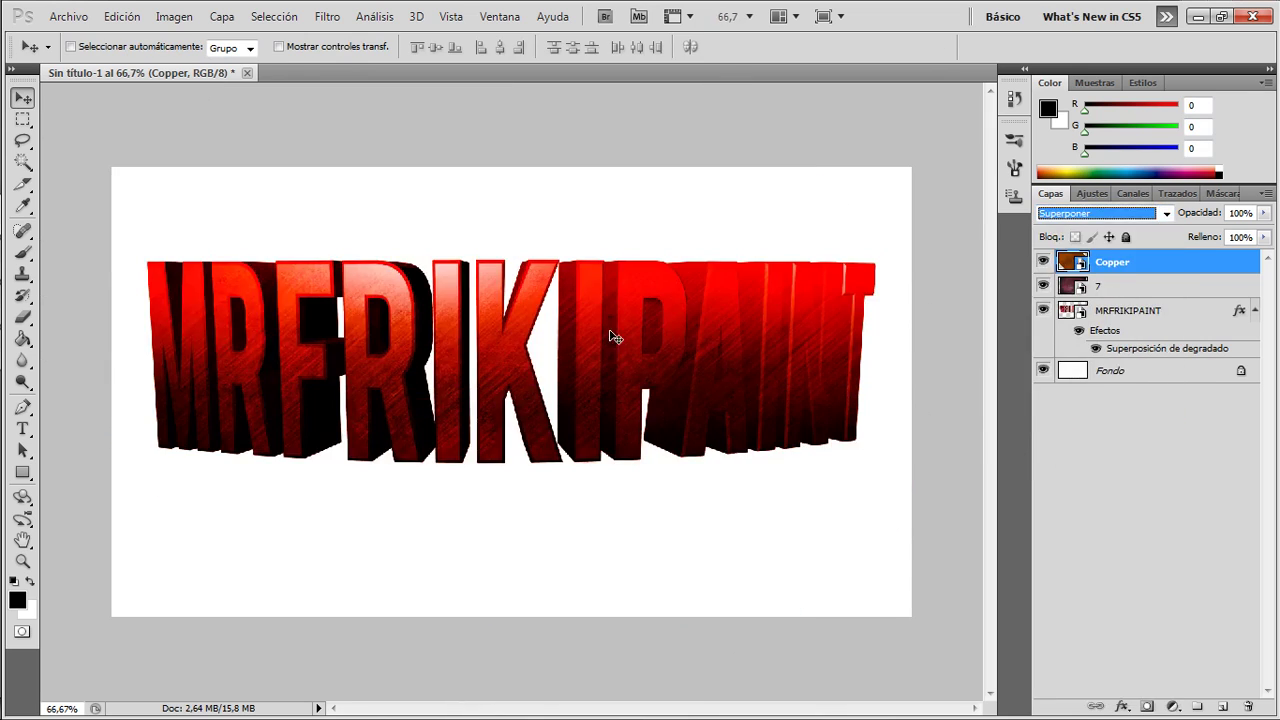
pyautogui.click(1264, 213)
pyautogui.moveTo(1256, 232); pyautogui.dragTo(1246, 233)
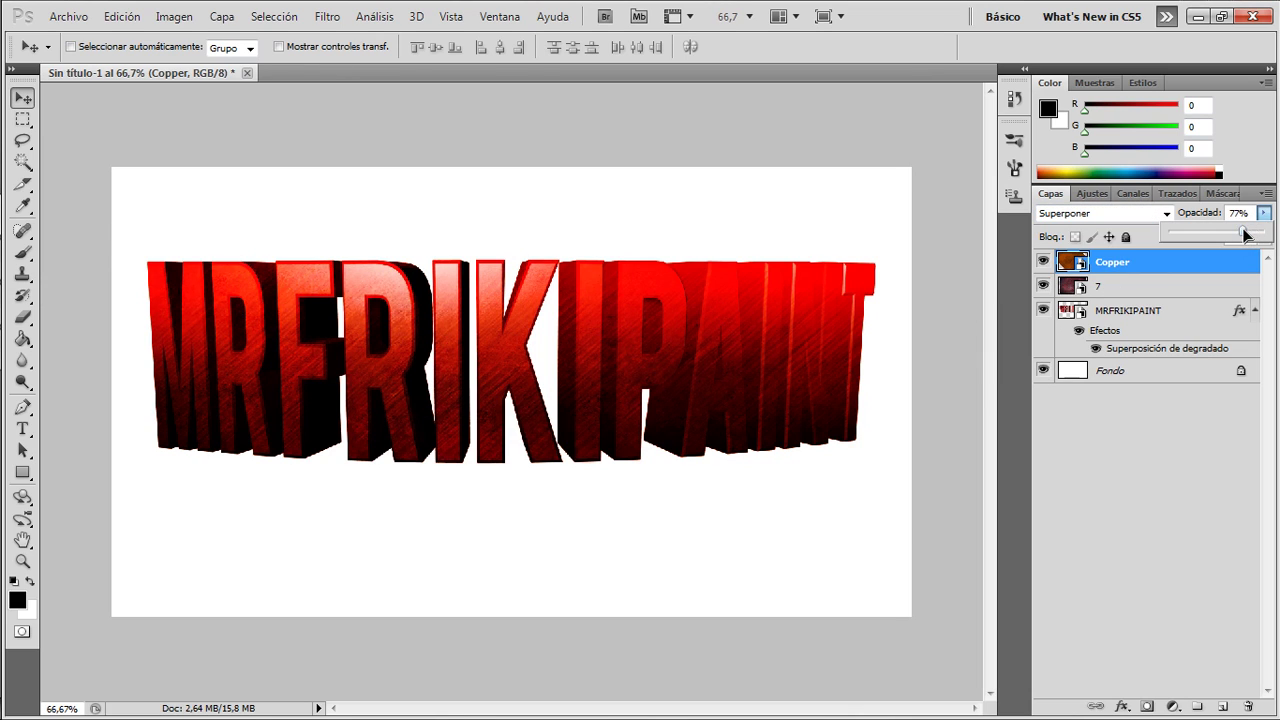
pyautogui.click(1140, 482)
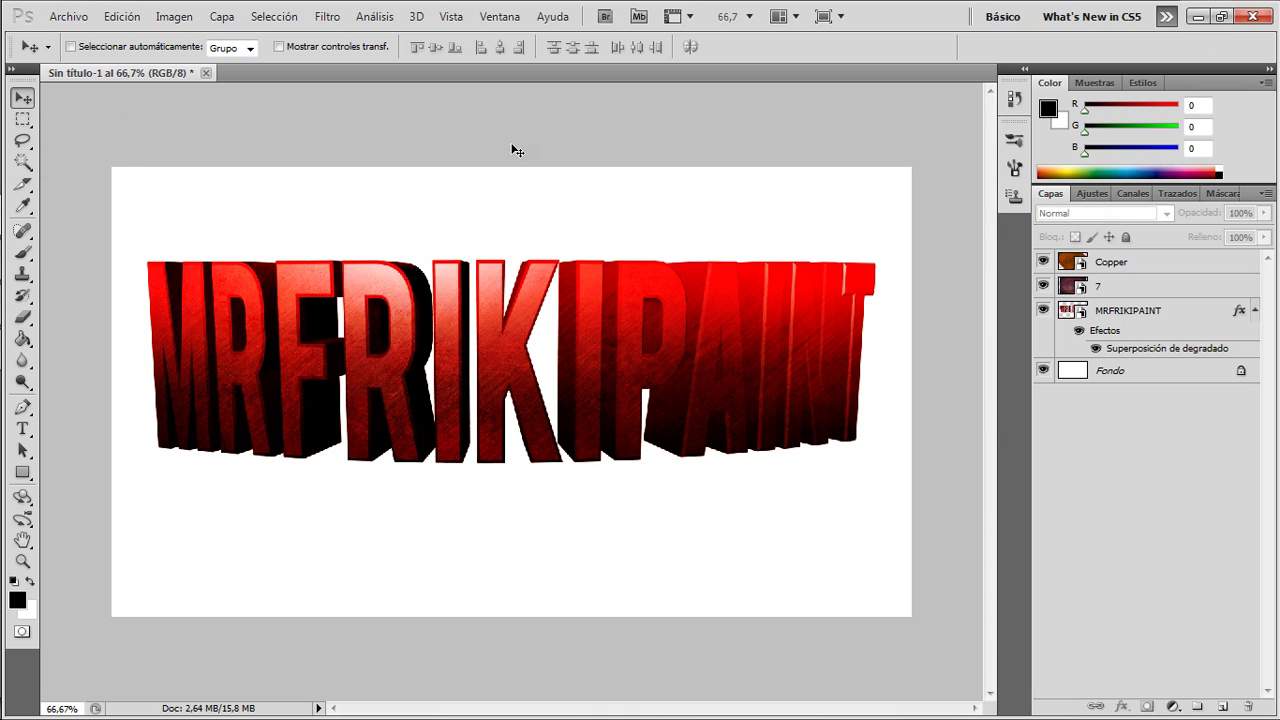
pyautogui.hotkey('shift', 'alt', 'o')
pyautogui.click(1137, 270)
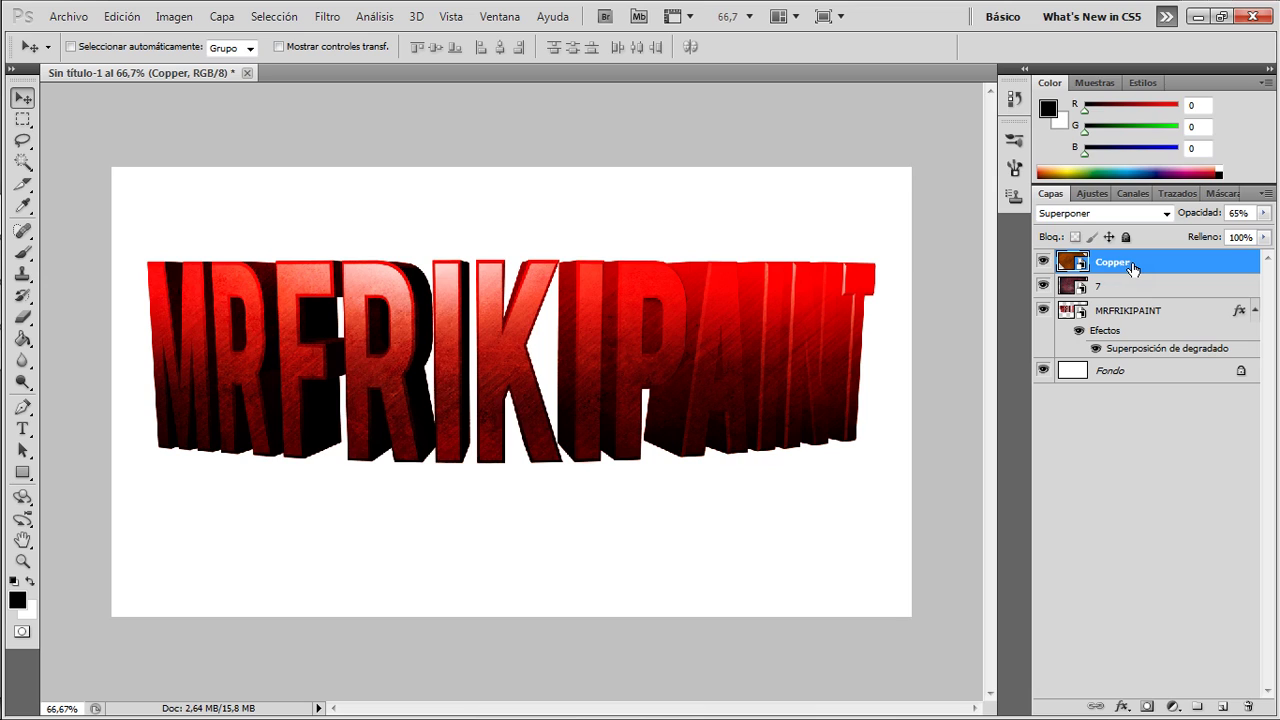
pyautogui.click(1138, 287)
pyautogui.click(1145, 268)
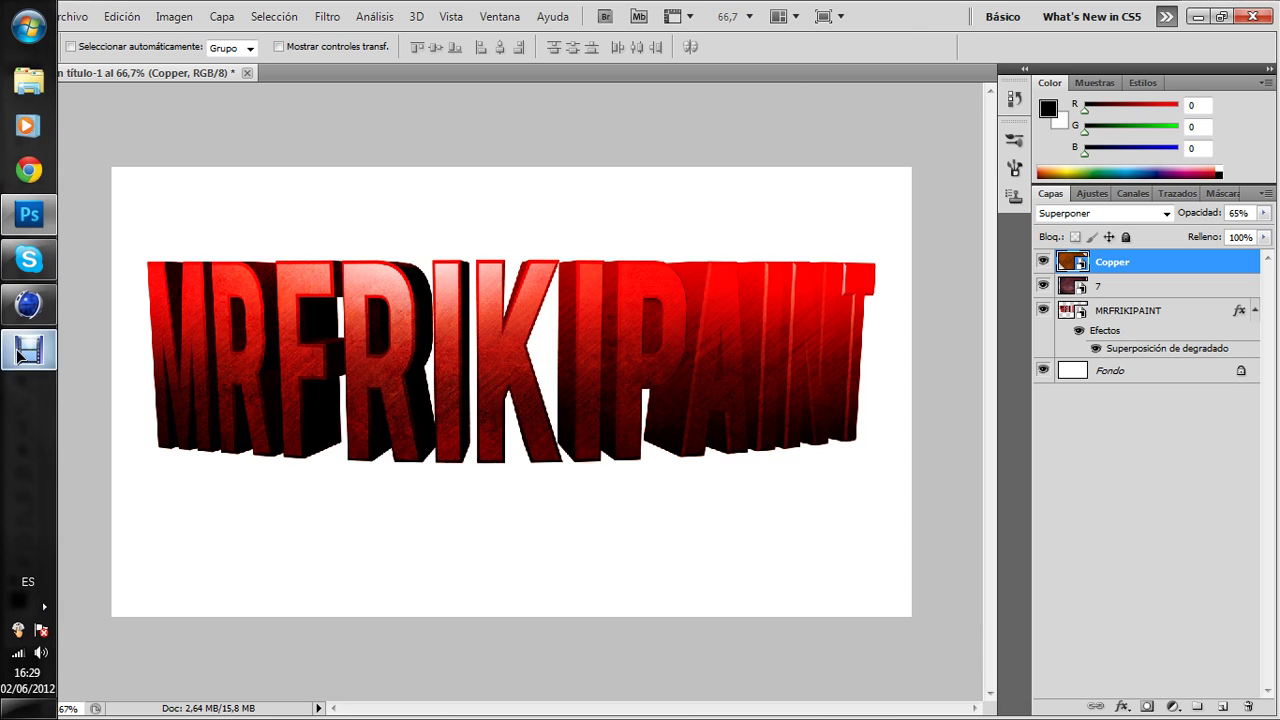
pyautogui.click(29, 350)
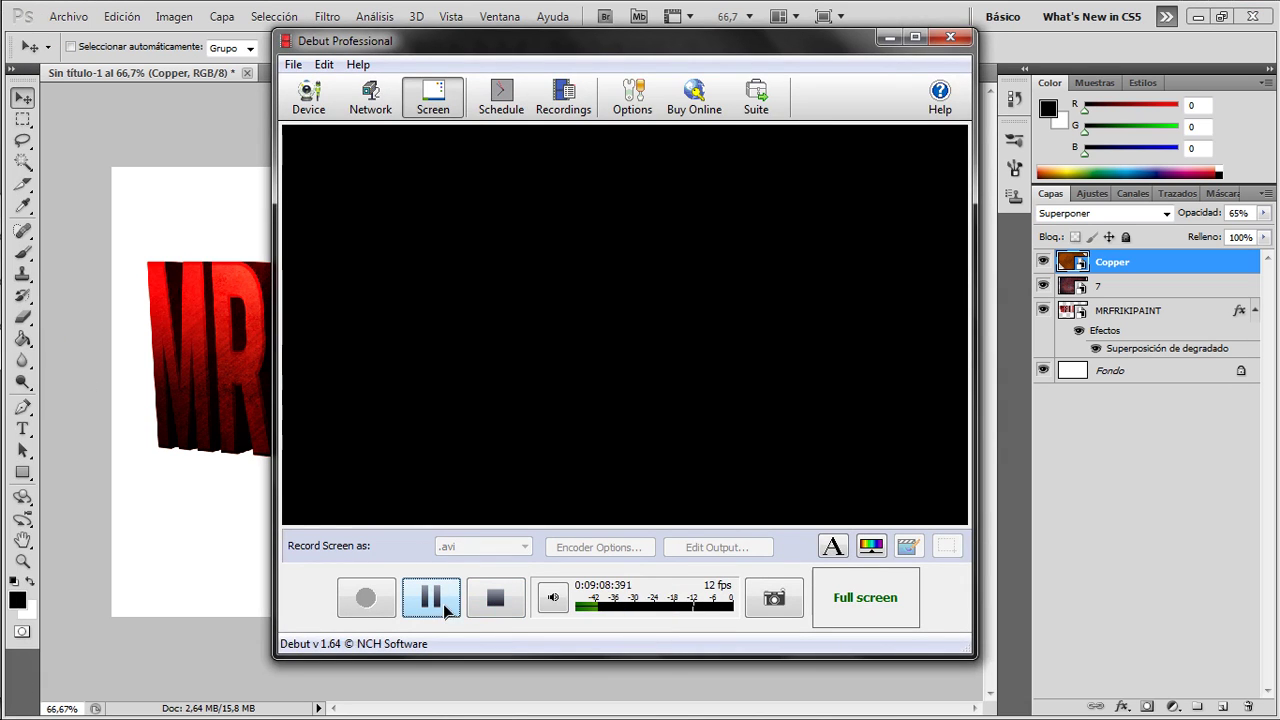